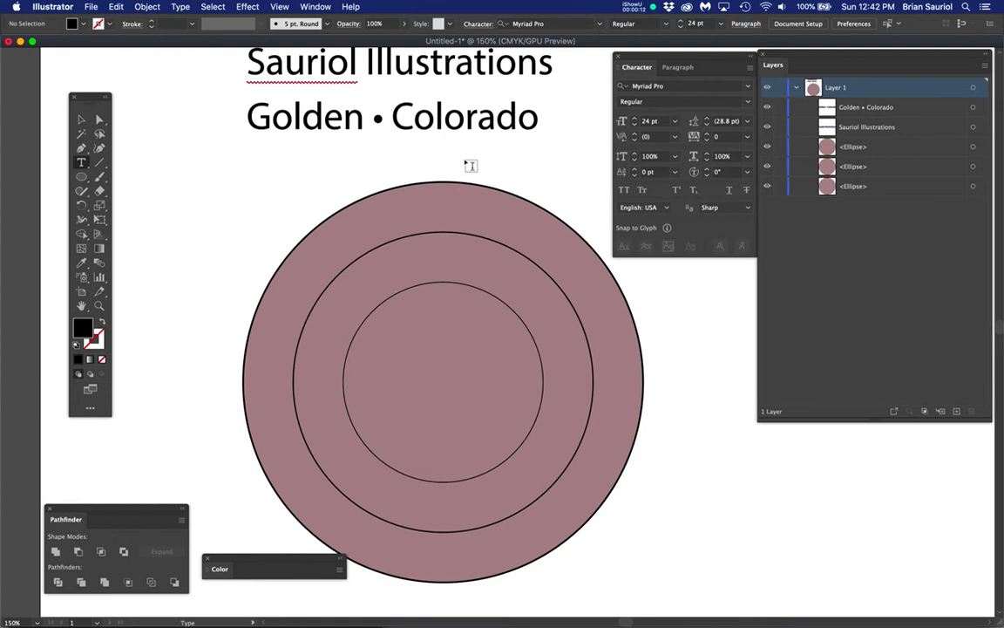
Reposition the "Sauriol Illustrations" and "Golden • Colorado" text lines above the circles and shift the Character panel away from Layers.
{"action": "left_click_drag", "start_coordinate": [449, 66], "coordinate": [451, 76]}
{"action": "left_click_drag", "start_coordinate": [471, 123], "coordinate": [477, 128]}
{"action": "left_click_drag", "start_coordinate": [471, 89], "coordinate": [477, 95]}
{"action": "left_click", "coordinate": [477, 96], "text": "super"}
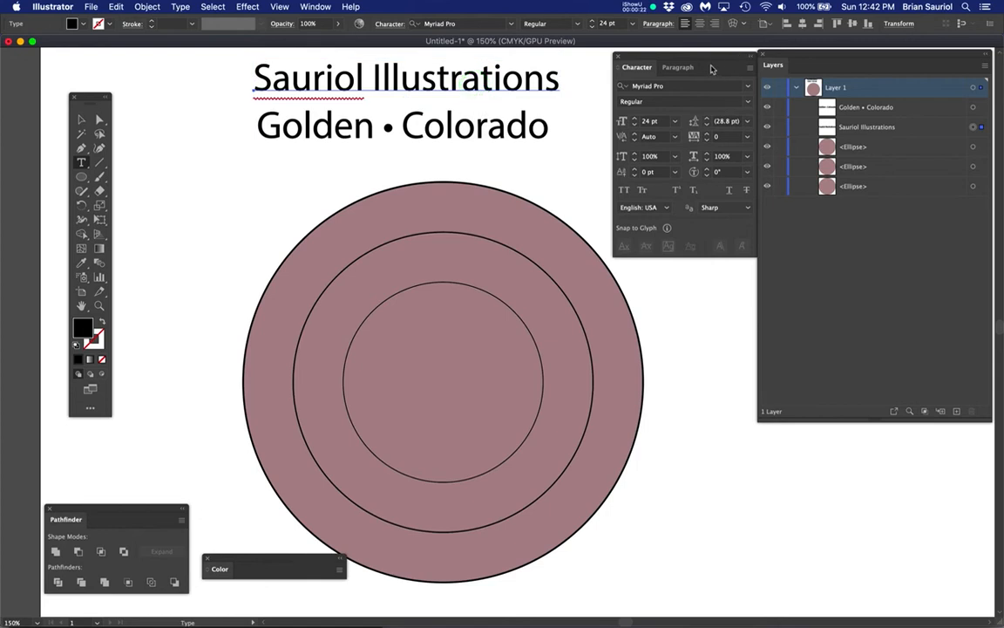
{"action": "left_click_drag", "start_coordinate": [715, 62], "coordinate": [703, 59]}
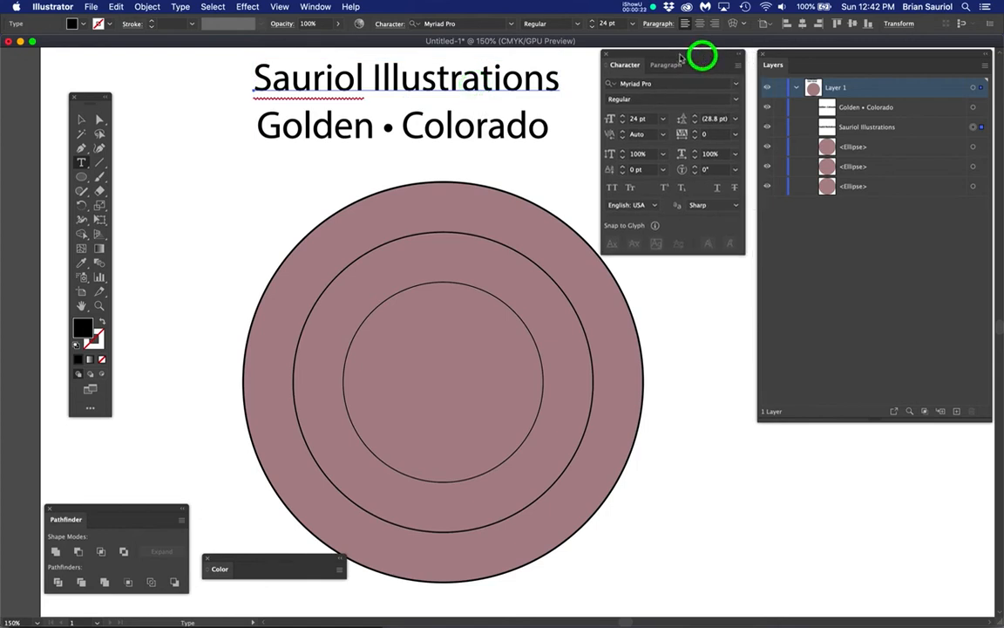
{"action": "left_click", "coordinate": [317, 6]}
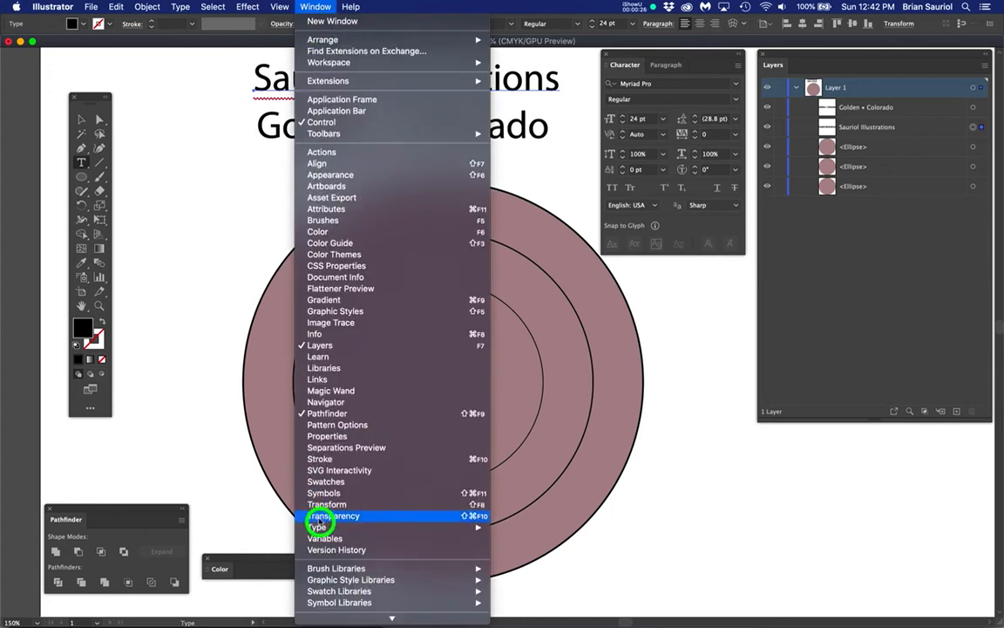
{"action": "mouse_move", "coordinate": [482, 526]}
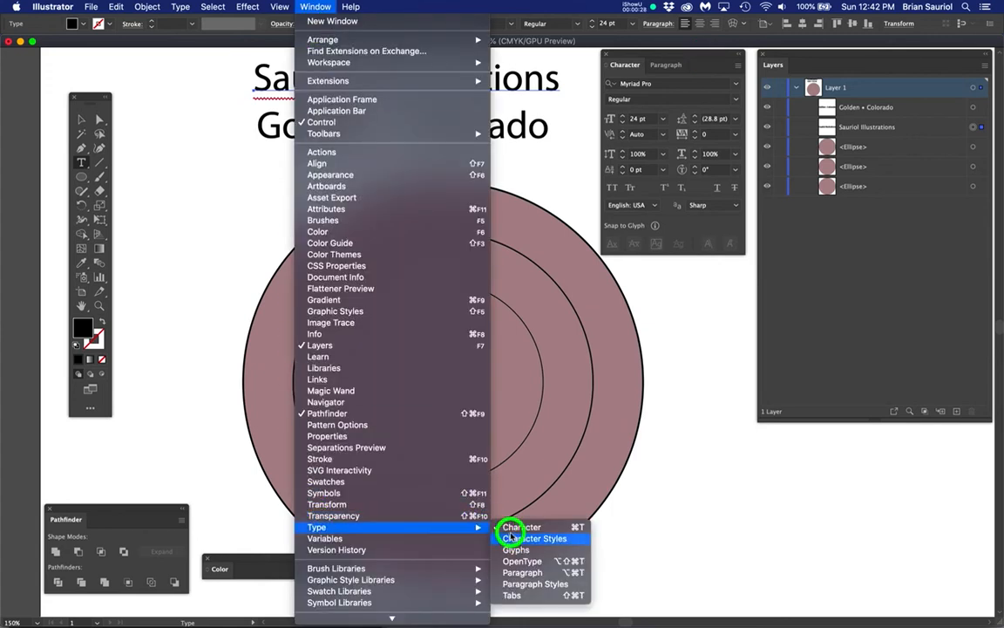
{"action": "left_click", "coordinate": [682, 419]}
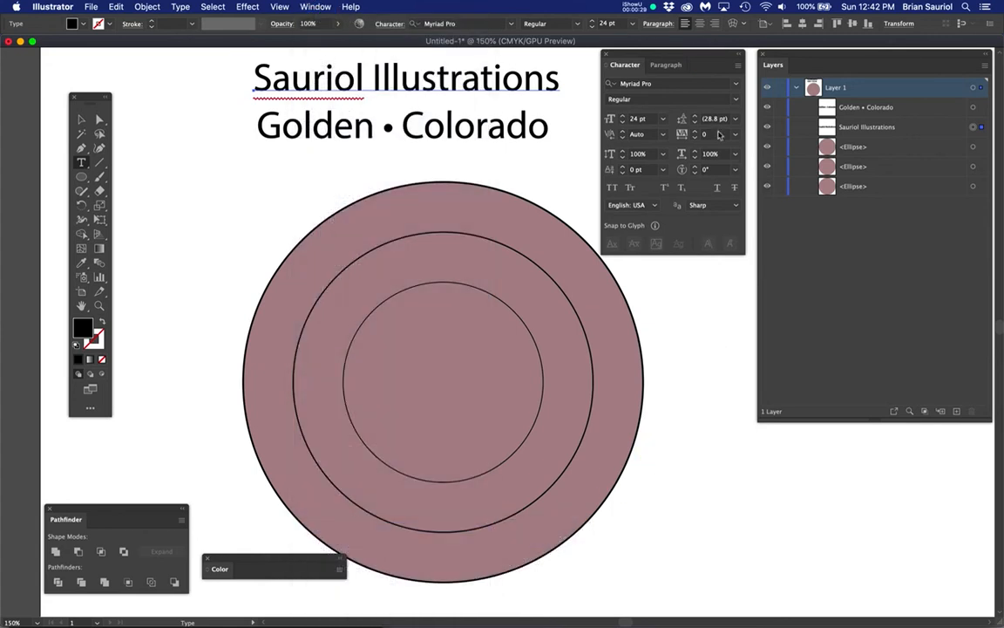
{"action": "left_click", "coordinate": [736, 88]}
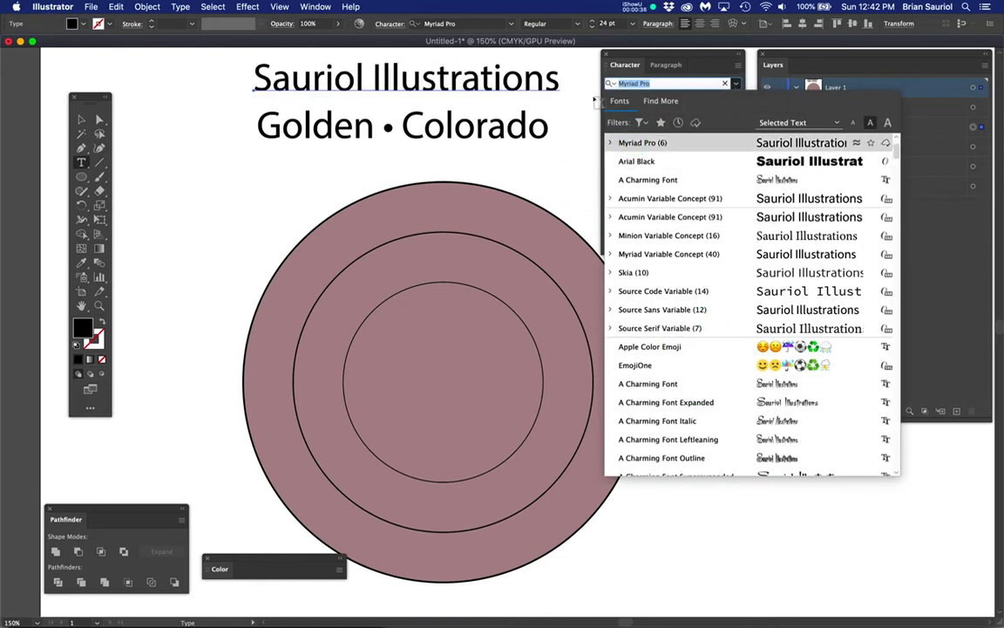
{"action": "left_click", "coordinate": [554, 170]}
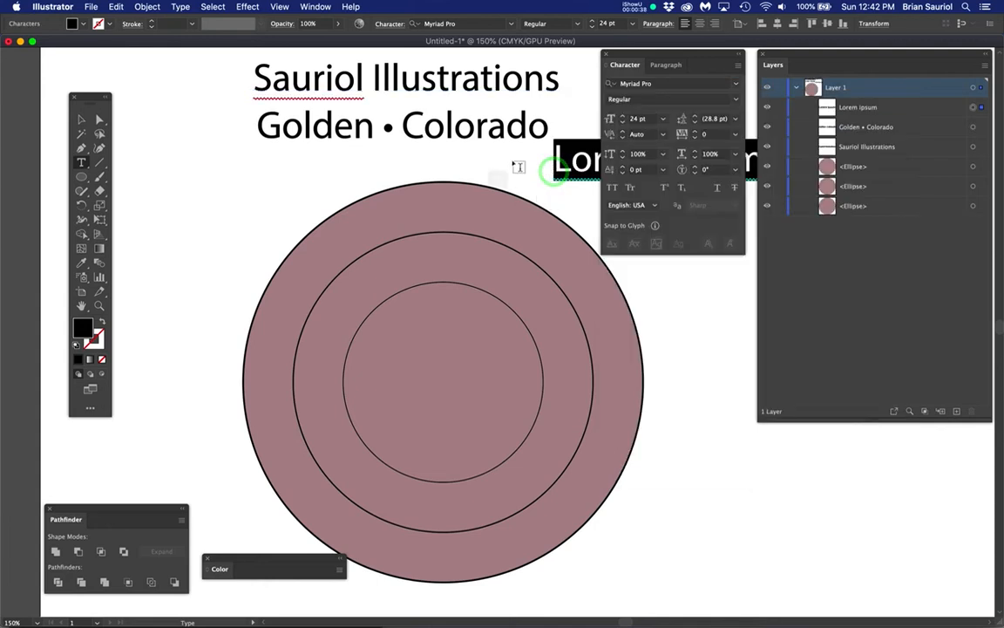
{"action": "left_click", "coordinate": [520, 158], "text": "super"}
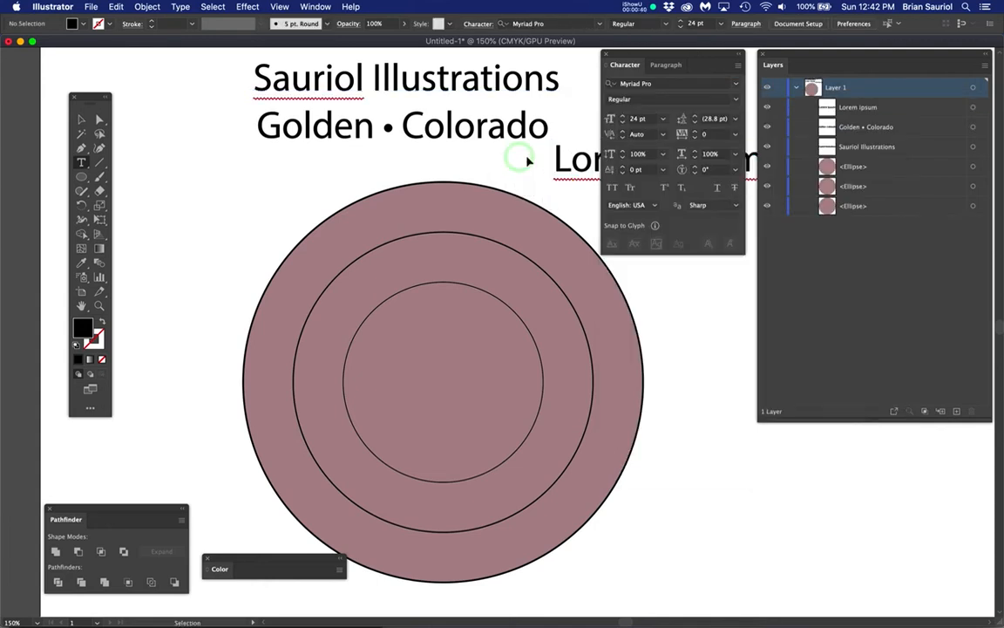
{"action": "key", "text": "super+z"}
{"action": "key", "text": "super+z"}
{"action": "key", "text": "super+z"}
{"action": "key", "text": "super+z"}
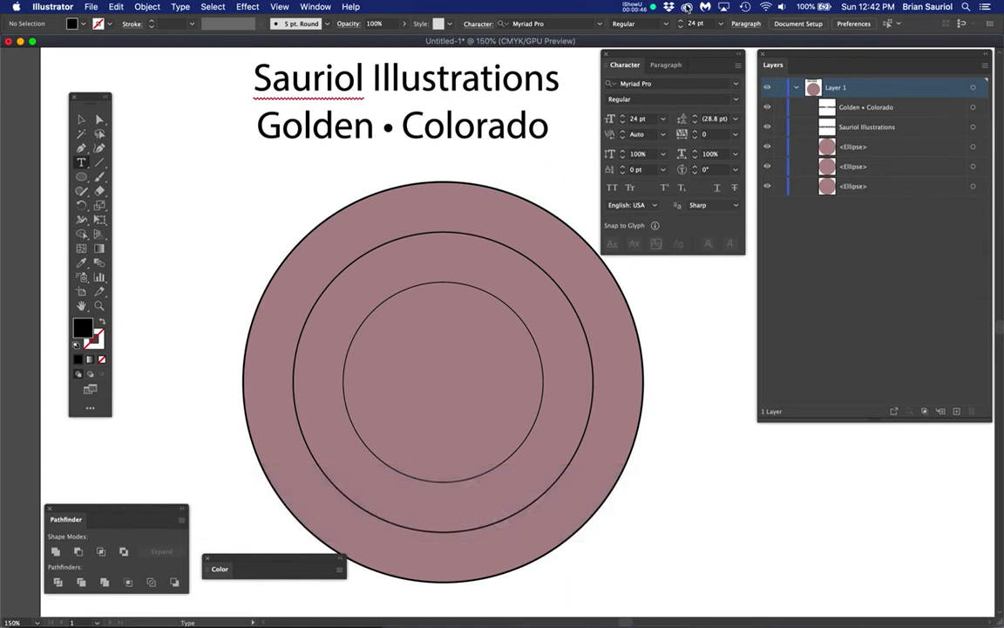
Switch to Creative Cloud, open the Adobe Fonts website from it and dismiss the welcome message.
{"action": "left_click", "coordinate": [687, 7]}
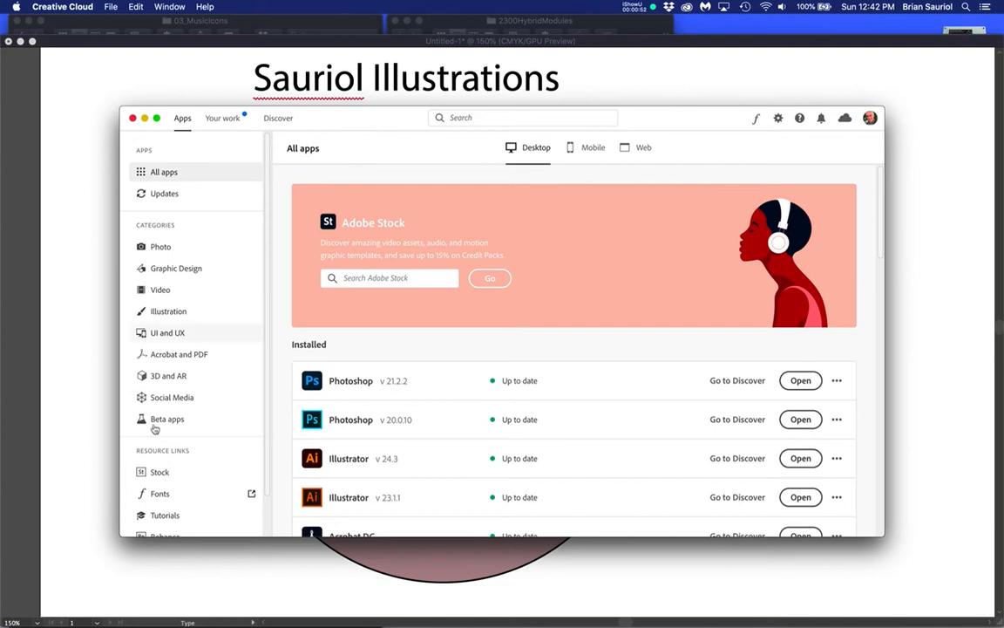
{"action": "left_click", "coordinate": [163, 495]}
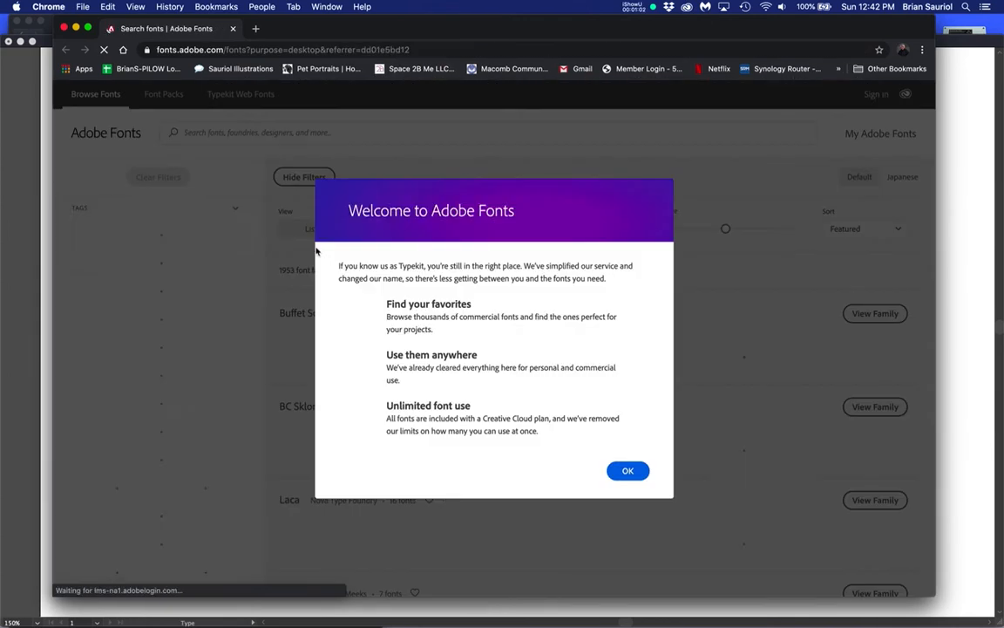
{"action": "left_click", "coordinate": [628, 471]}
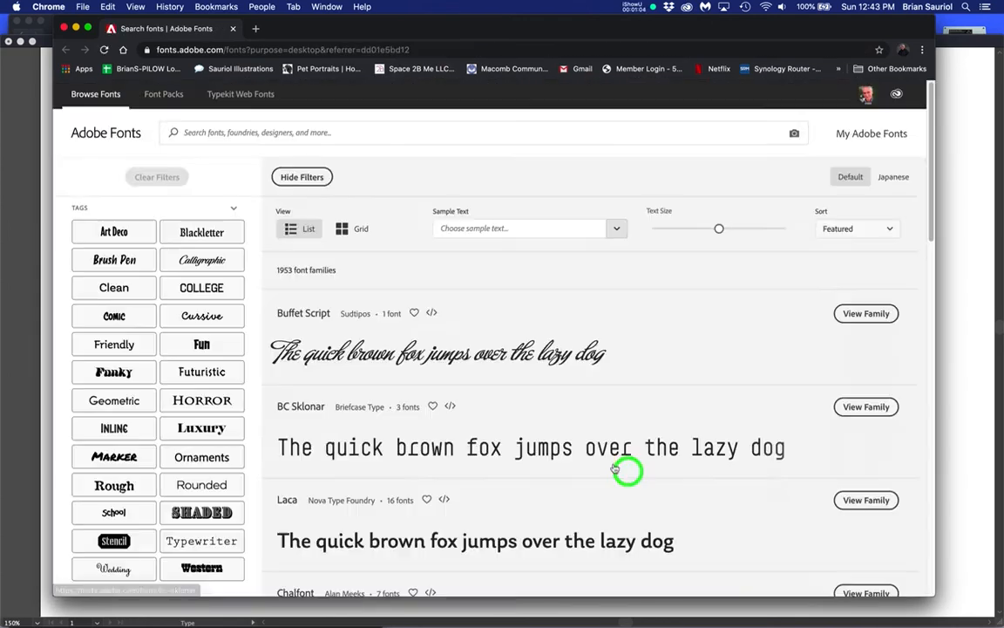
Filter the font families by the Art Deco tag and activate both fonts of the Impetus family.
{"action": "left_click", "coordinate": [114, 232]}
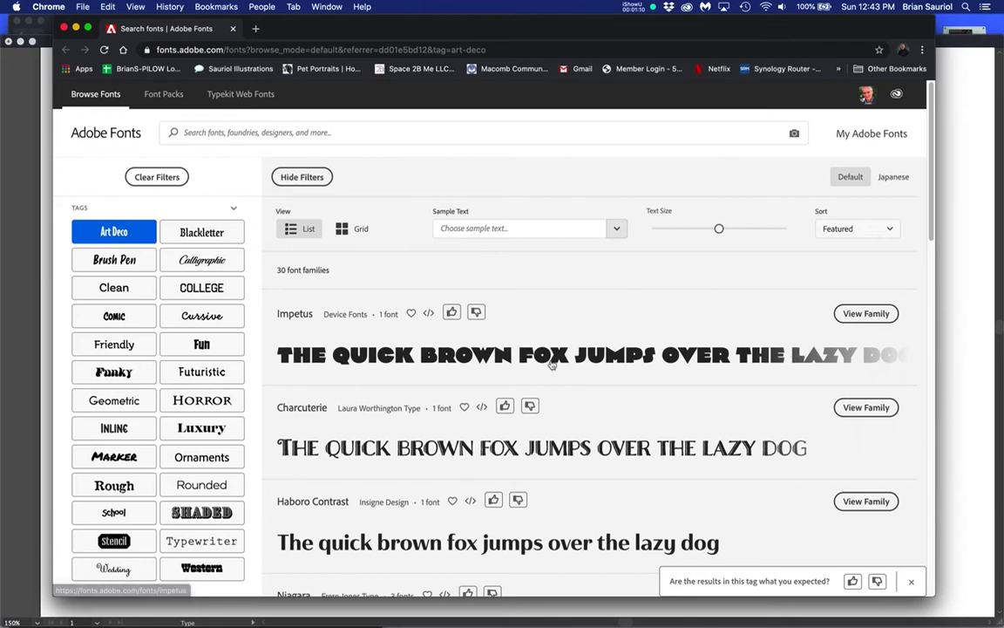
{"action": "left_click", "coordinate": [867, 315]}
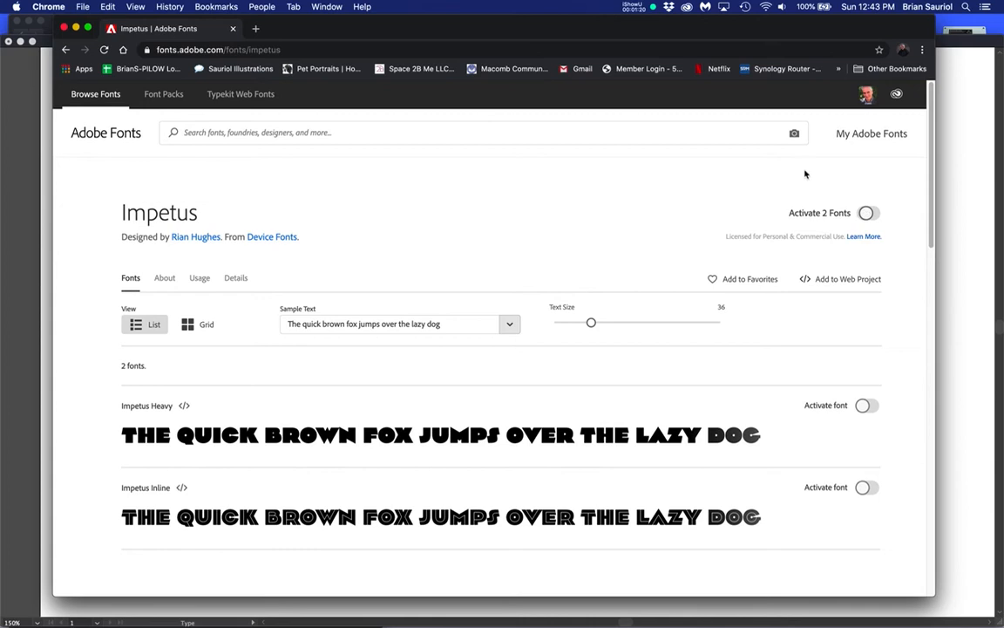
{"action": "left_click", "coordinate": [864, 213]}
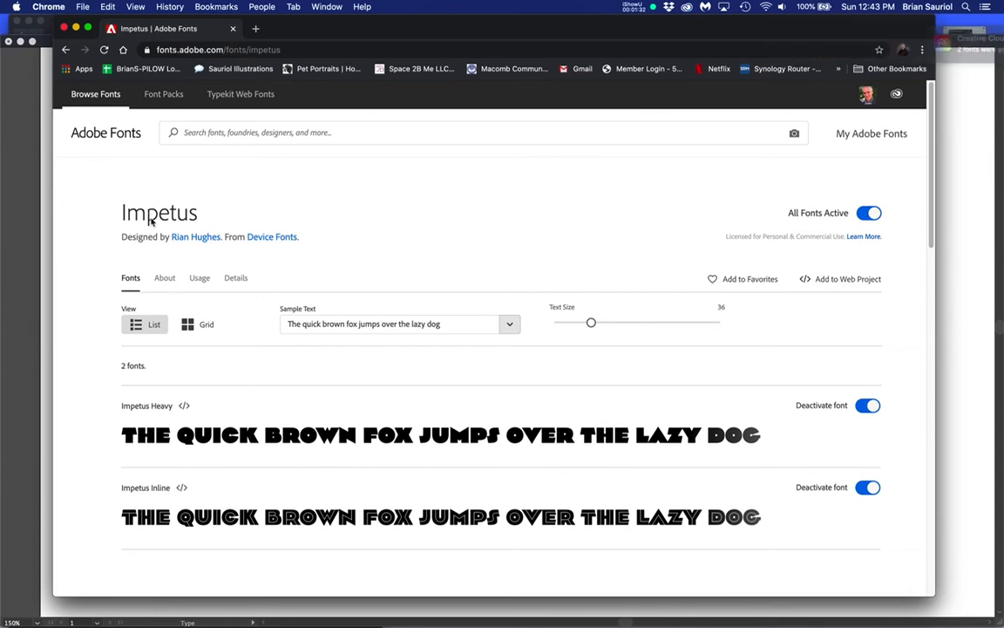
Select the "Sauriol Illustrations" text in Illustrator and copy the family name Impetus from the Adobe Fonts page in Chrome.
{"action": "left_click", "coordinate": [24, 164]}
{"action": "key", "text": "v"}
{"action": "double_click", "coordinate": [462, 85]}
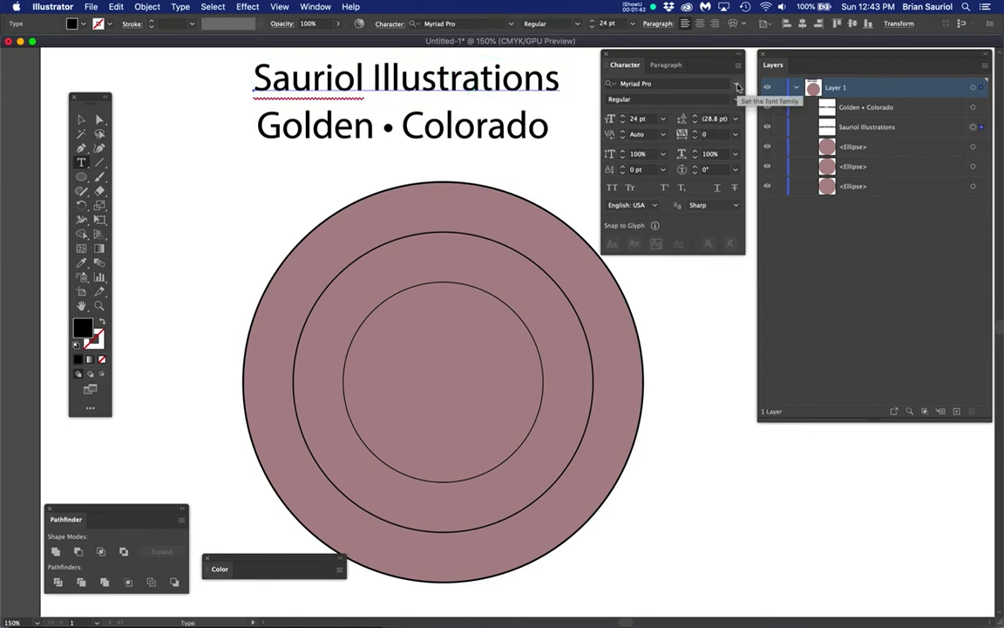
{"action": "left_click", "coordinate": [9, 80]}
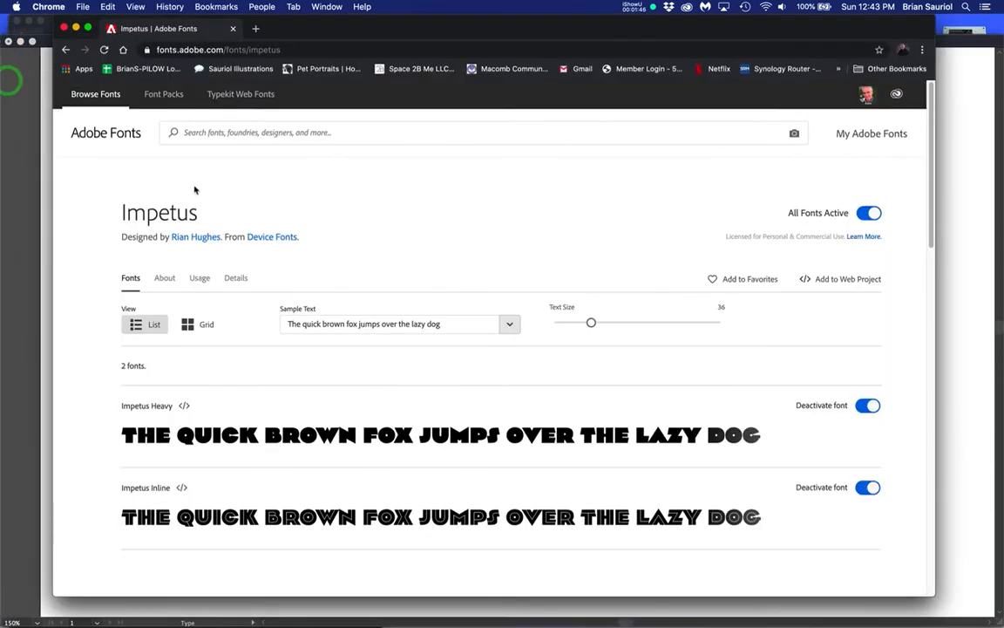
{"action": "left_click_drag", "start_coordinate": [123, 212], "coordinate": [196, 212]}
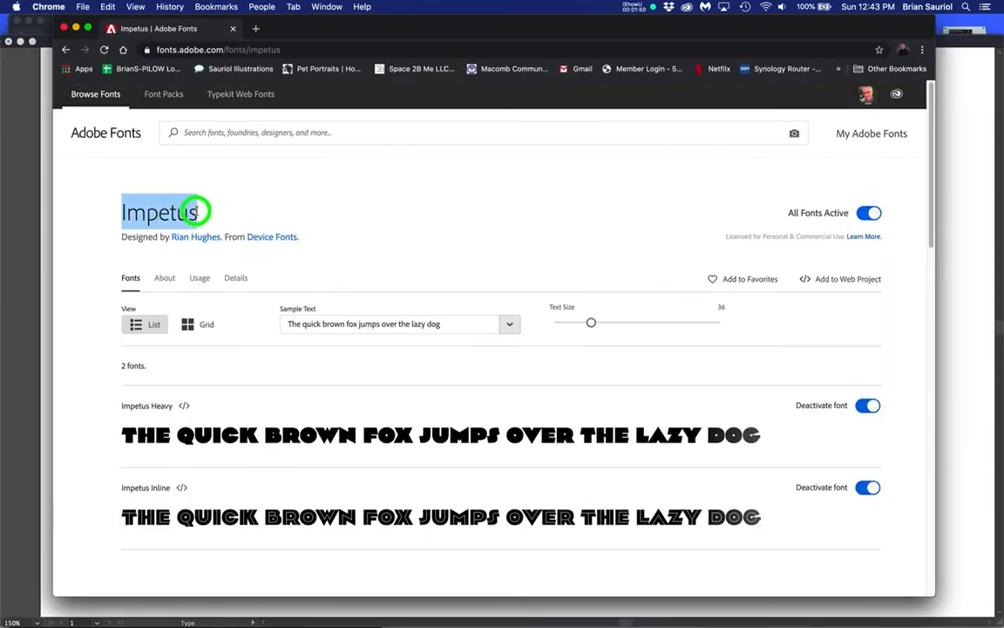
{"action": "key", "text": "super+c"}
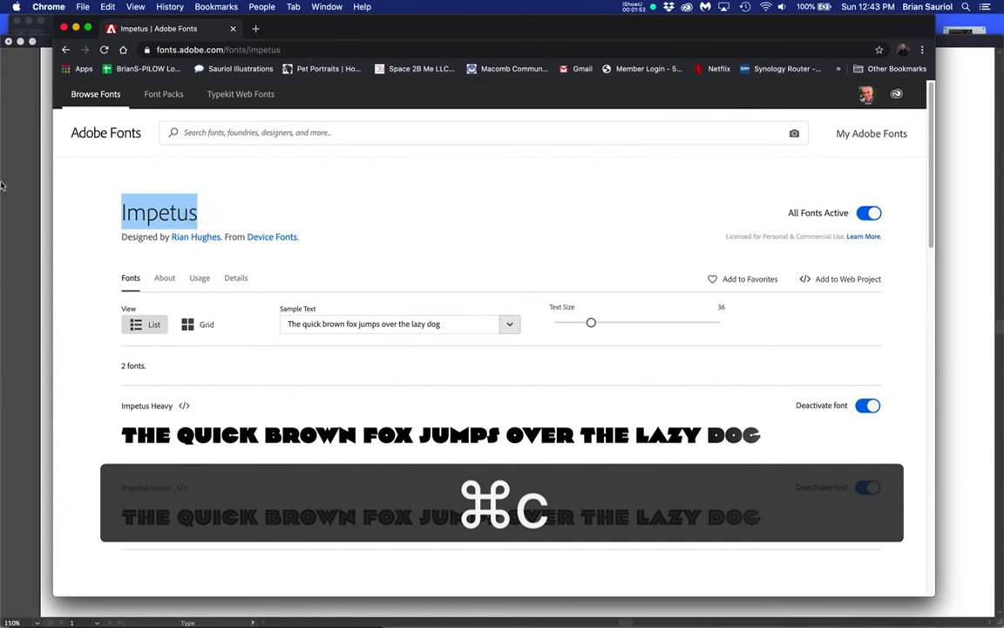
Return to Illustrator and set the "Sauriol Illustrations" text to Impetus Heavy, using the copied name to find the font.
{"action": "left_click", "coordinate": [32, 145]}
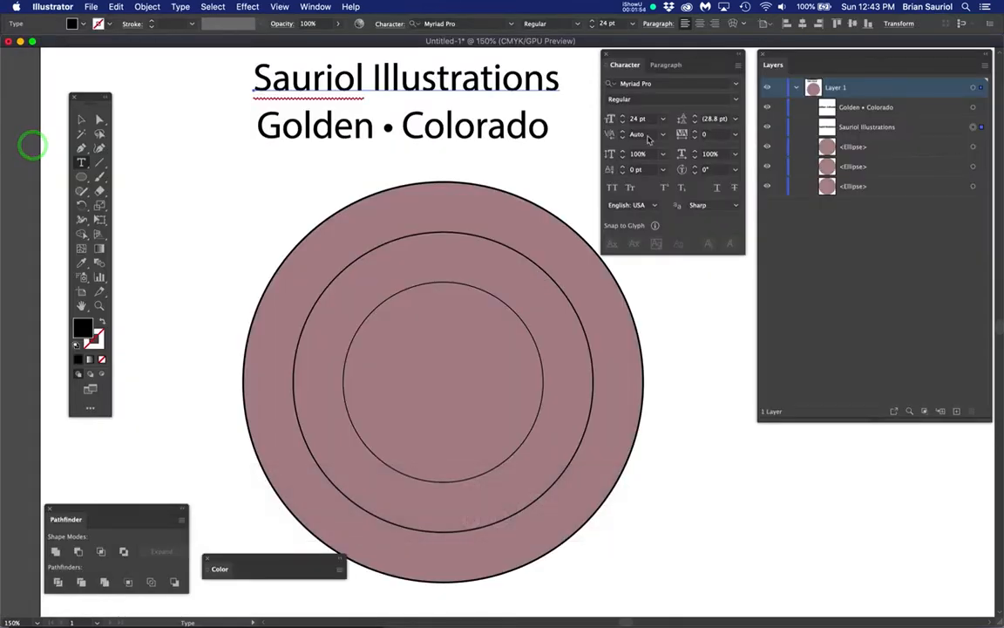
{"action": "left_click", "coordinate": [613, 83]}
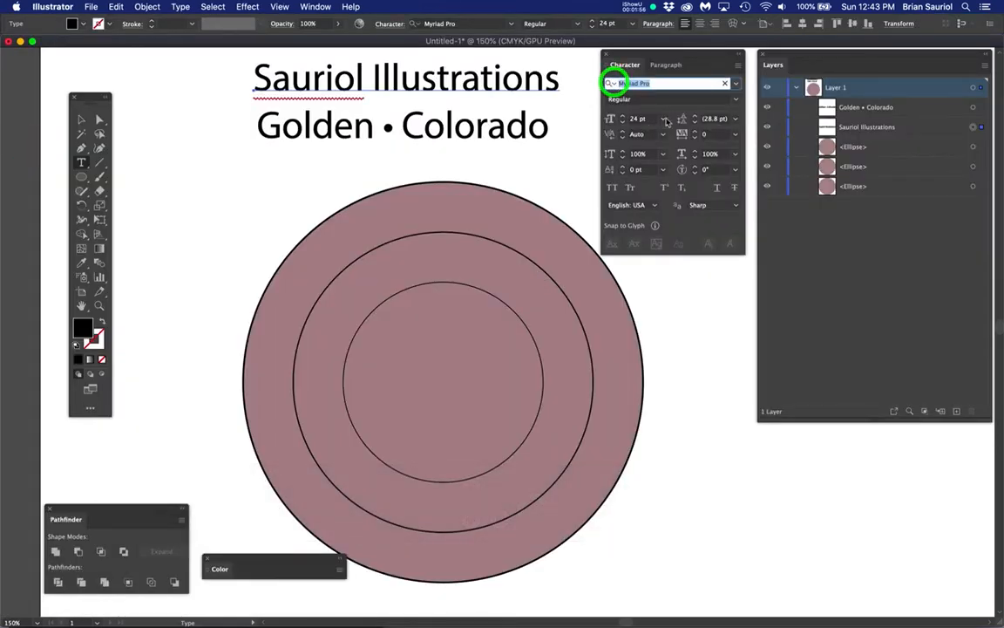
{"action": "key", "text": "super+v"}
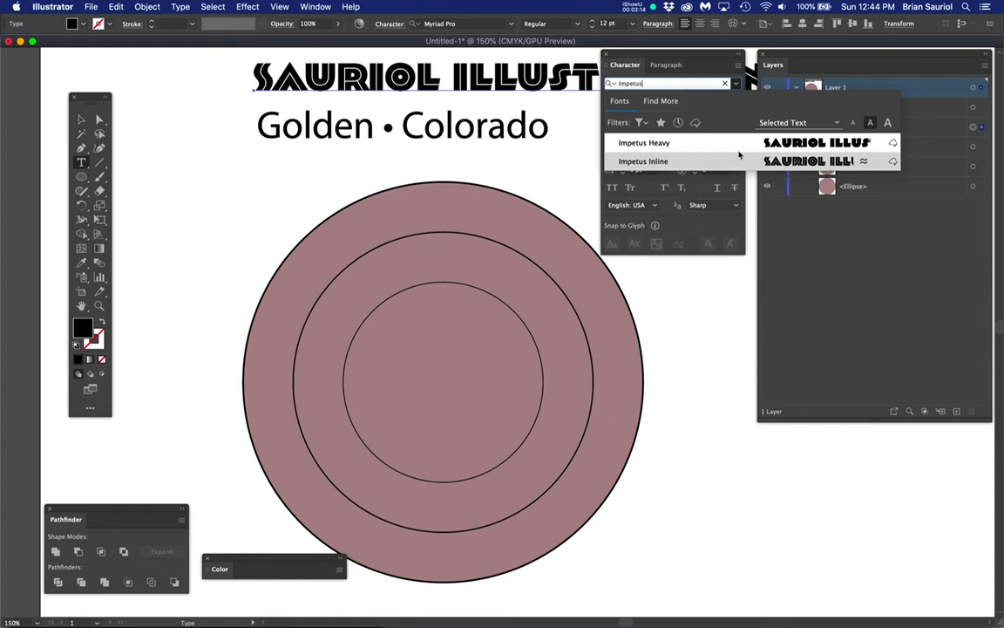
{"action": "left_click", "coordinate": [775, 142]}
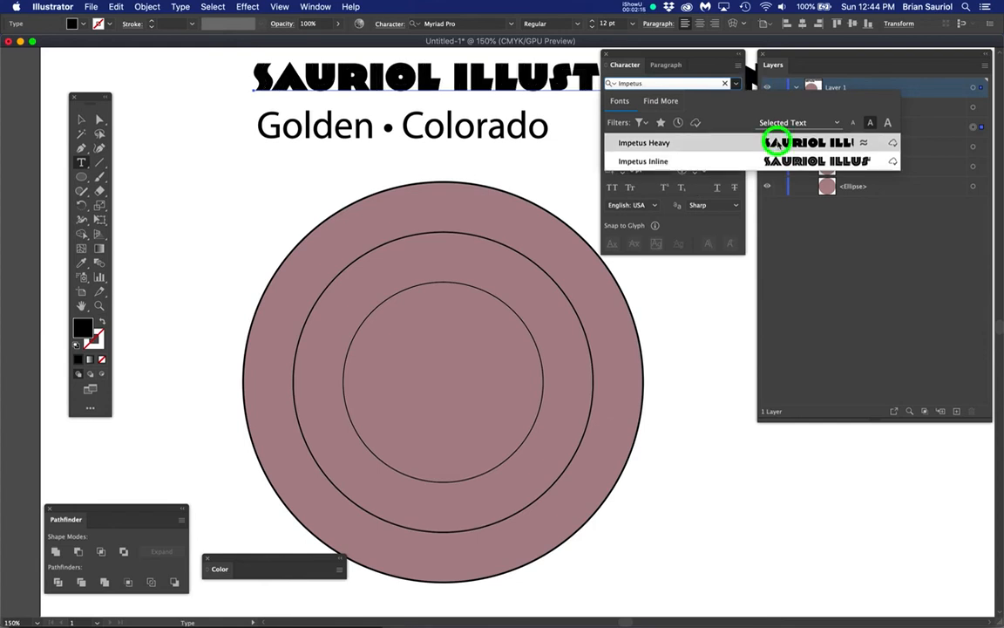
Set the "Golden • Colorado" text line to Impetus Heavy and deselect it.
{"action": "left_click", "coordinate": [520, 133]}
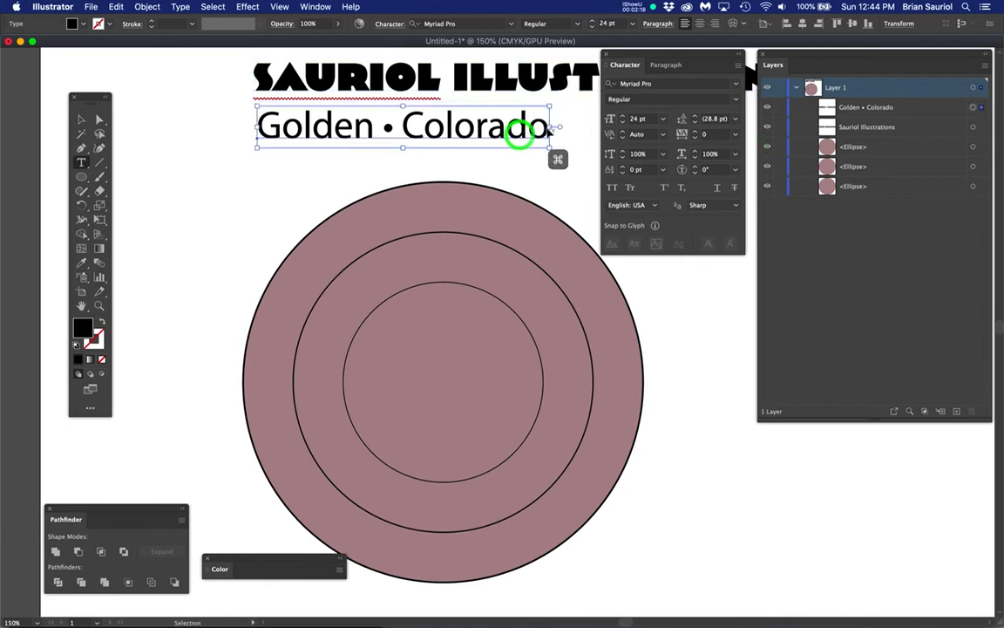
{"action": "left_click", "coordinate": [616, 84]}
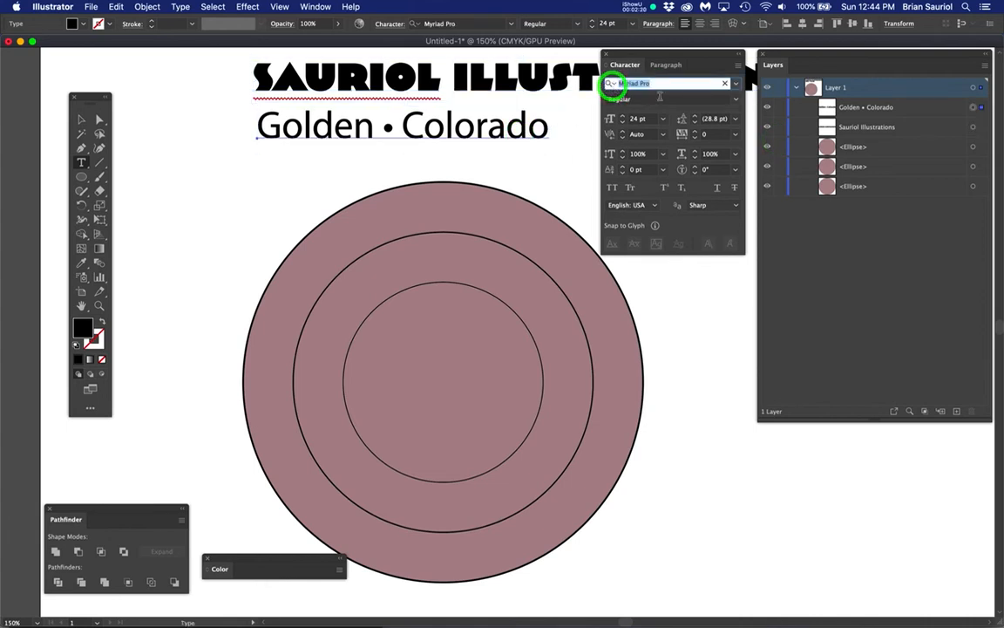
{"action": "key", "text": "super+v"}
{"action": "left_click", "coordinate": [819, 142]}
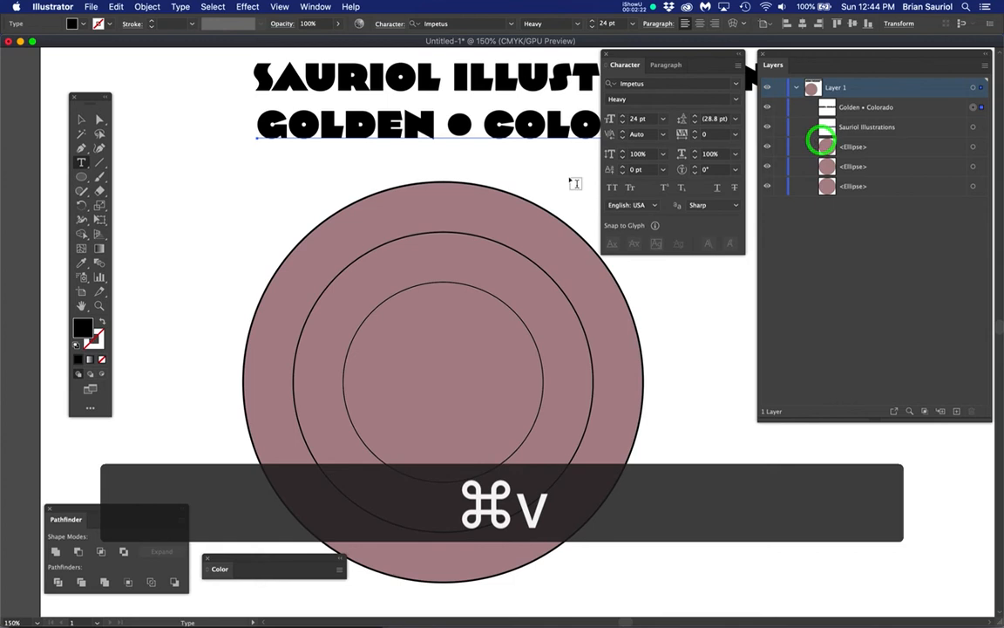
{"action": "left_click", "coordinate": [541, 180], "text": "super"}
Clear the space around the text by moving the Character panel beside the circles and shrinking and shifting the Layers panel.
{"action": "left_click_drag", "start_coordinate": [634, 54], "coordinate": [718, 354]}
{"action": "left_click", "coordinate": [890, 353]}
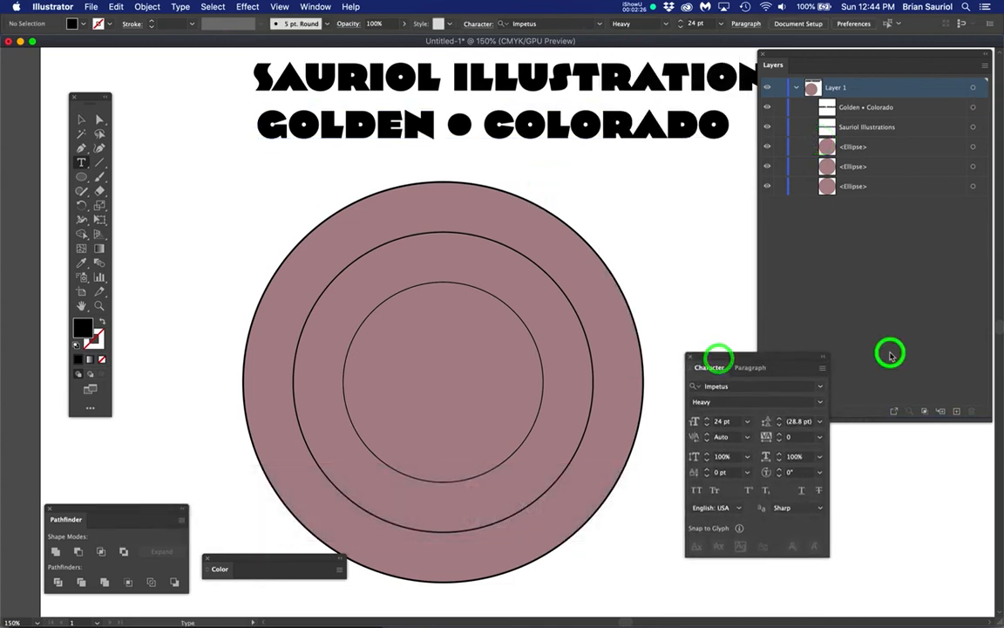
{"action": "left_click_drag", "start_coordinate": [986, 418], "coordinate": [959, 268]}
{"action": "left_click_drag", "start_coordinate": [819, 55], "coordinate": [850, 52]}
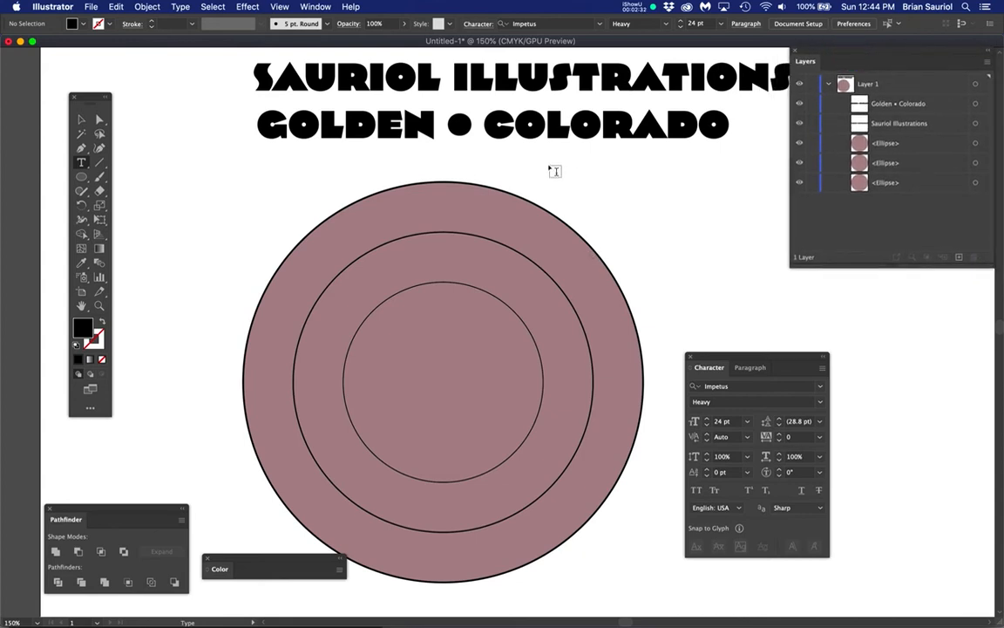
Select both text lines together, move the Color panel off the circles and set the text's vertical scale to 125%.
{"action": "scroll", "coordinate": [553, 169], "scroll_direction": "down", "scroll_amount": 1}
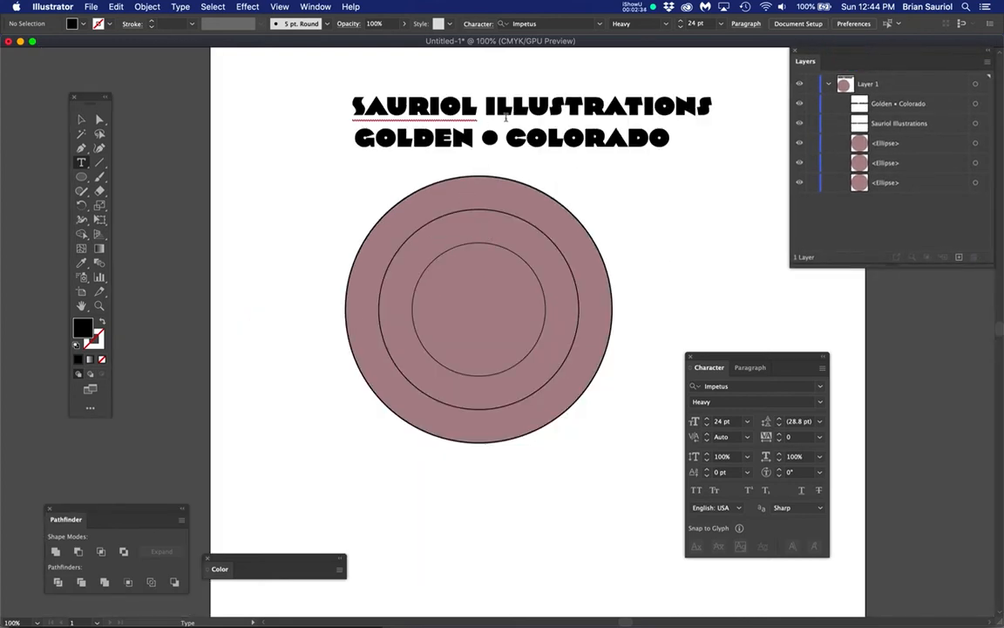
{"action": "left_click", "coordinate": [524, 107]}
{"action": "scroll", "coordinate": [524, 129], "scroll_direction": "up", "scroll_amount": 1}
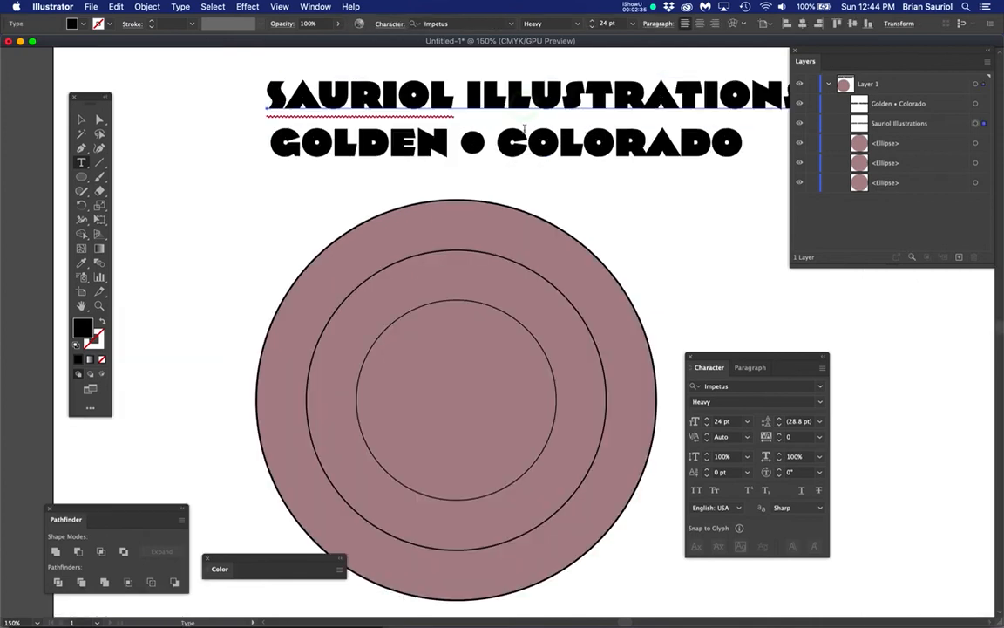
{"action": "left_click", "coordinate": [545, 148], "text": "super"}
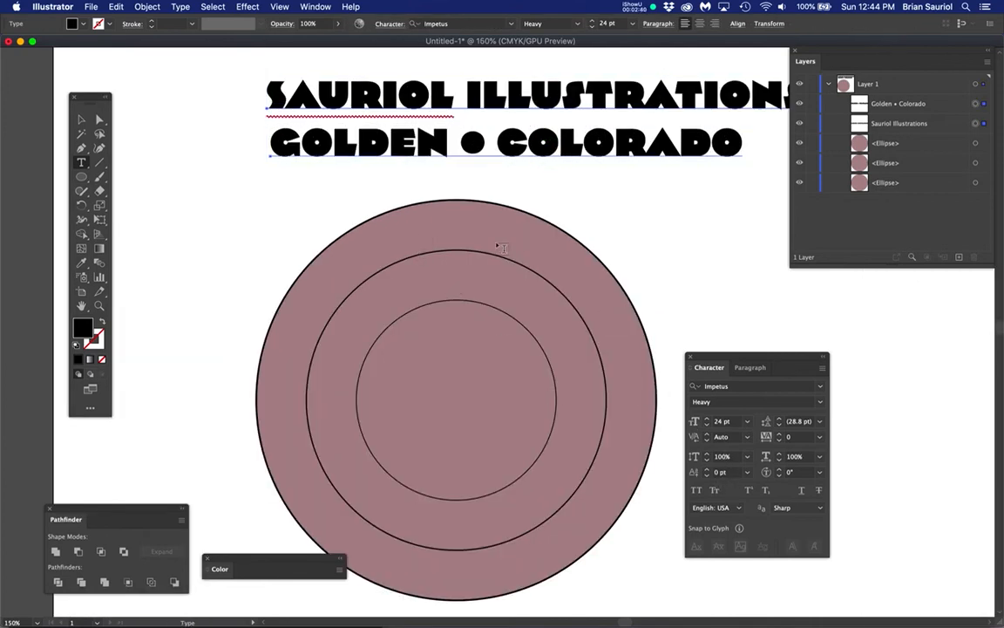
{"action": "left_click_drag", "start_coordinate": [263, 558], "coordinate": [254, 581]}
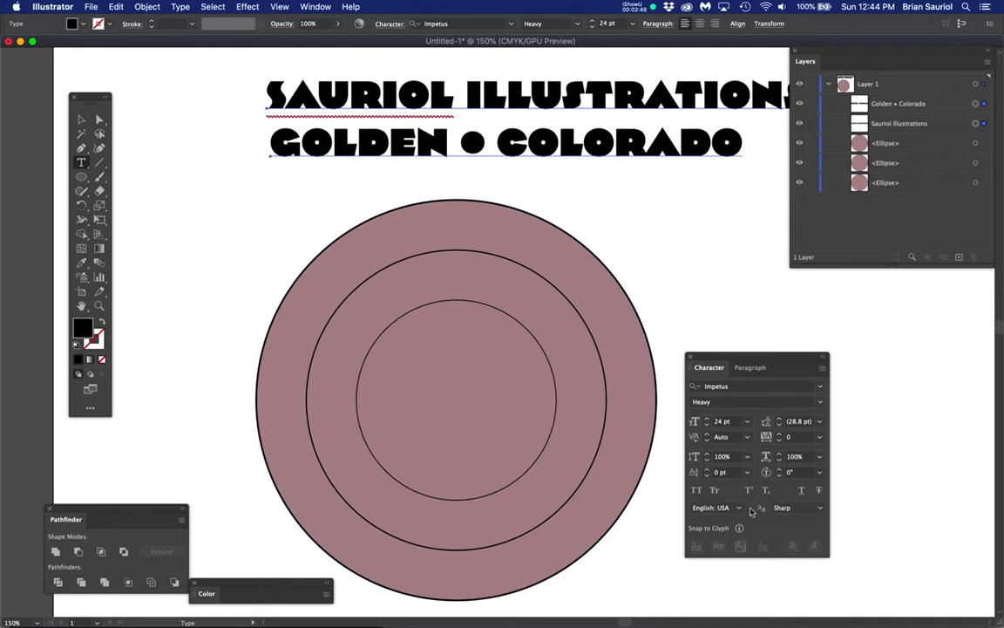
{"action": "left_click_drag", "start_coordinate": [734, 455], "coordinate": [710, 455]}
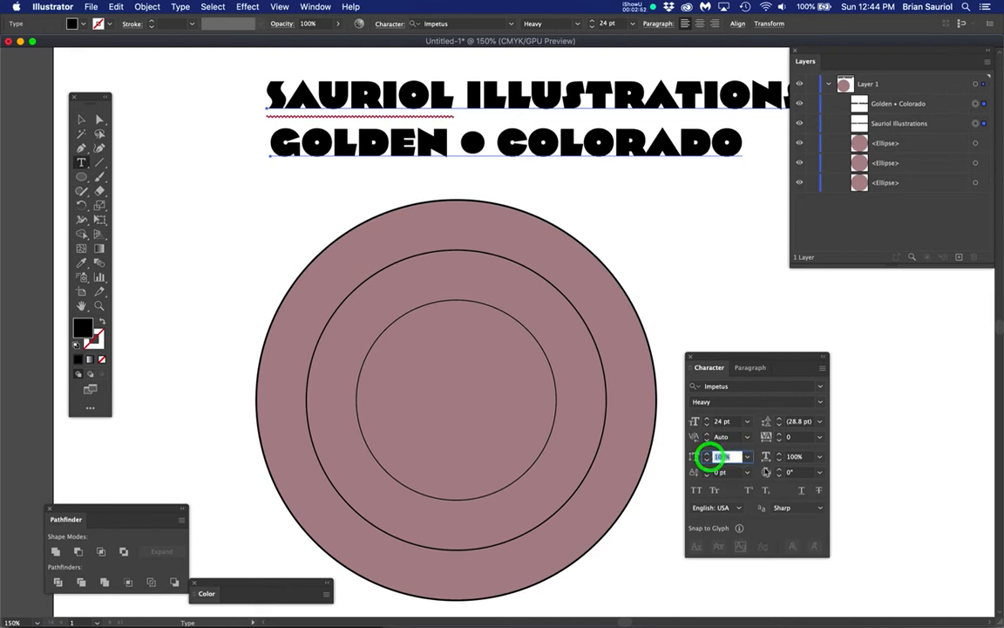
{"action": "type", "text": "125"}
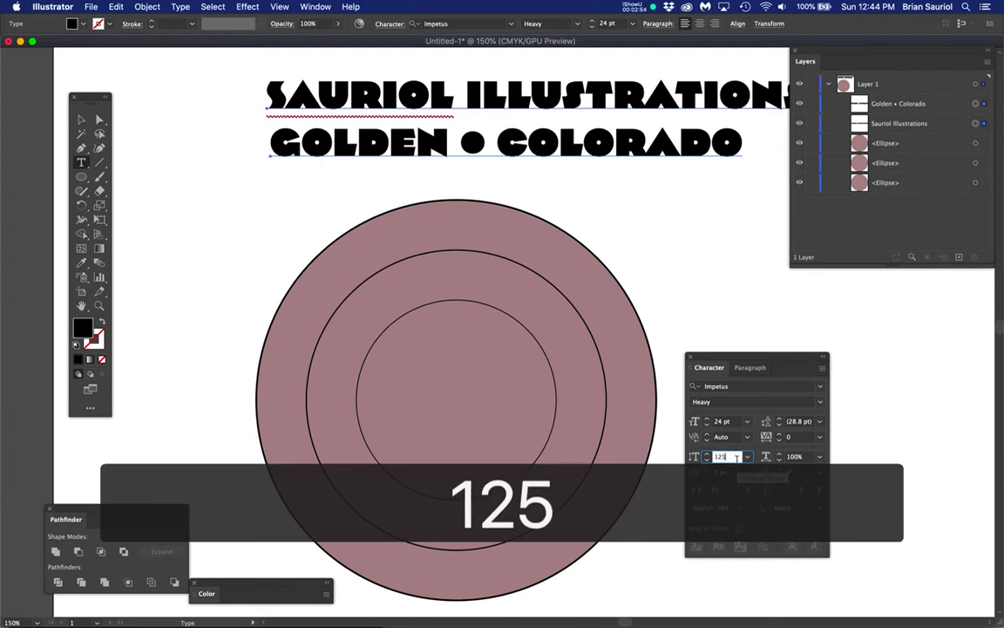
{"action": "key", "text": "Return"}
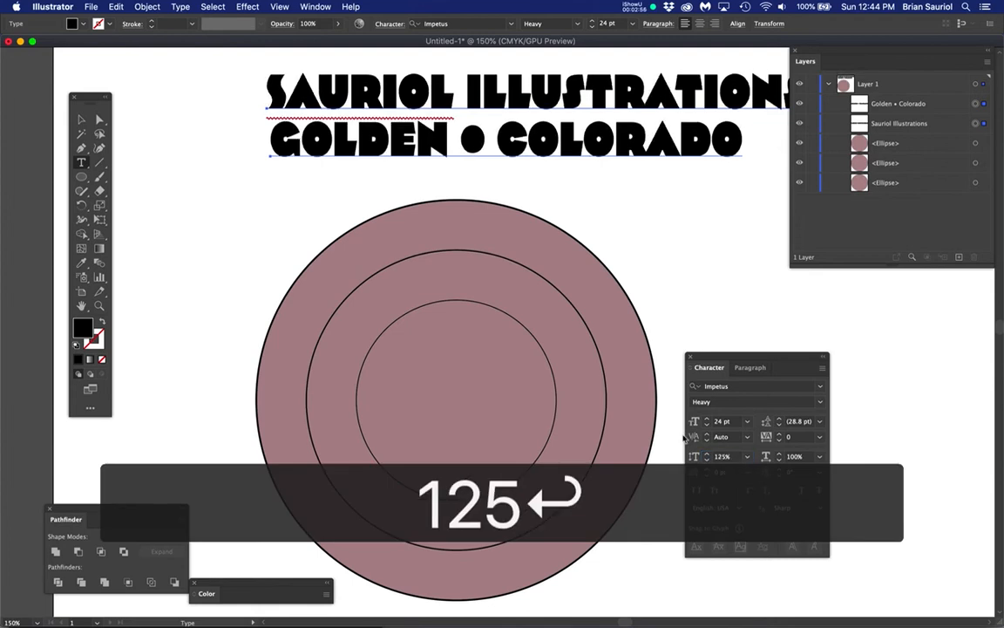
Set the font size of both selected text lines to 20 pt and deselect them.
{"action": "left_click", "coordinate": [706, 421]}
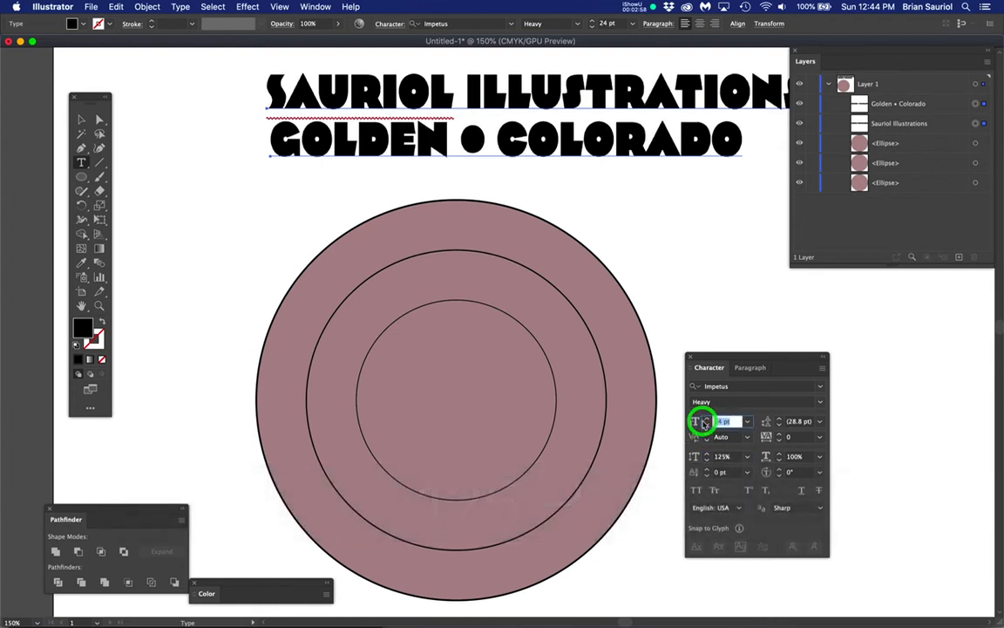
{"action": "type", "text": "20"}
{"action": "key", "text": "Return"}
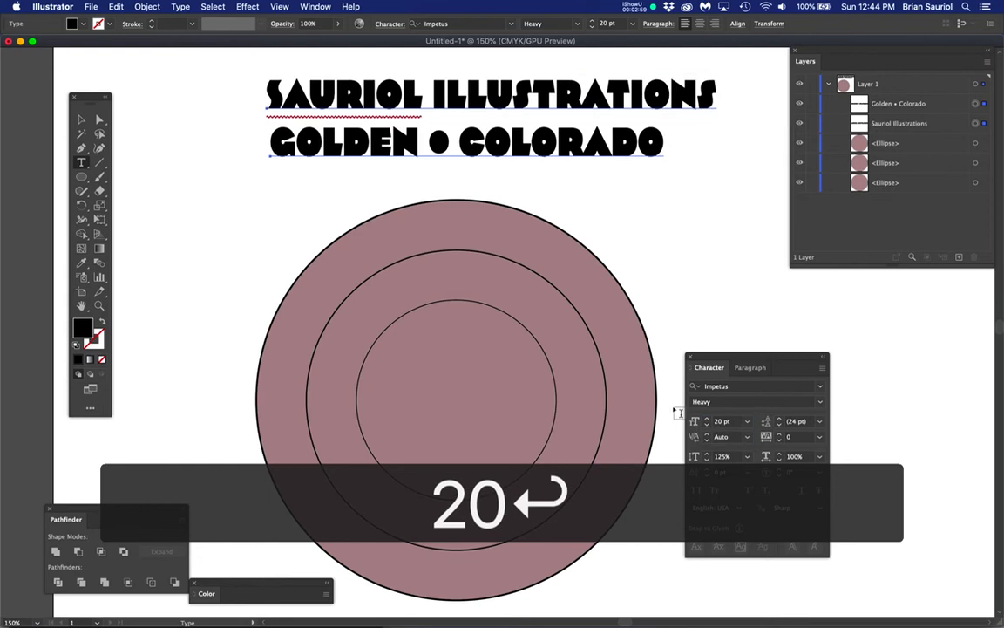
{"action": "left_click", "coordinate": [666, 258]}
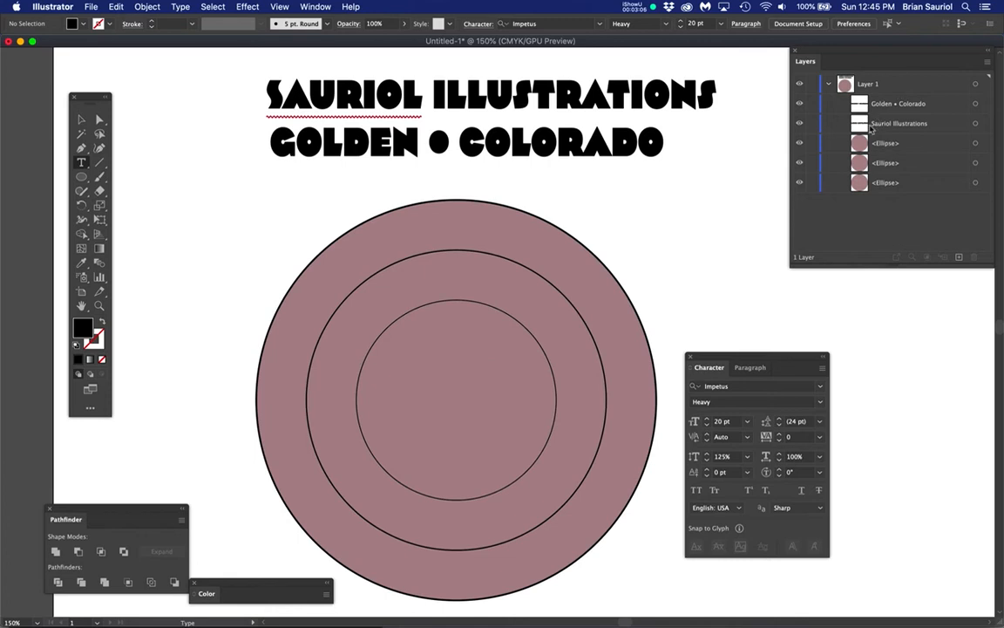
Select the middle circle and move the Character panel farther away from the circles.
{"action": "left_click", "coordinate": [922, 145]}
{"action": "left_click", "coordinate": [916, 162]}
{"action": "left_click", "coordinate": [915, 181]}
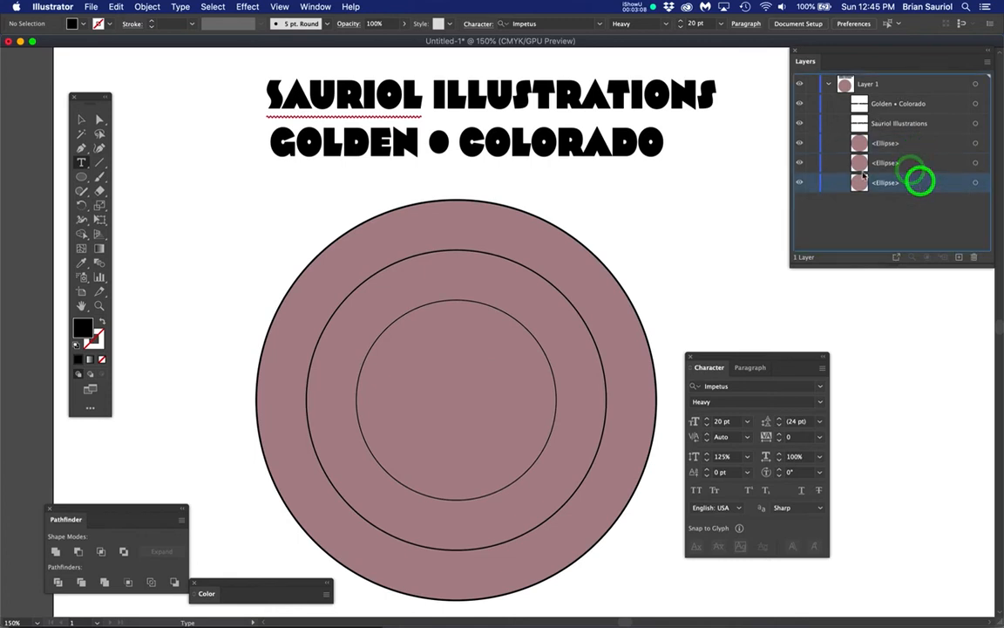
{"action": "key", "text": "v"}
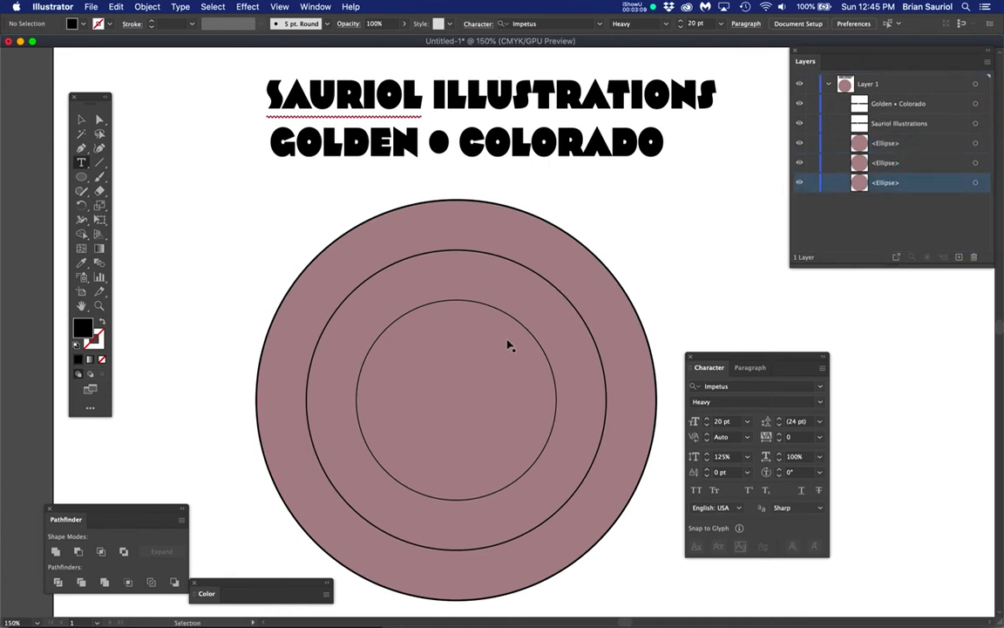
{"action": "left_click", "coordinate": [556, 290]}
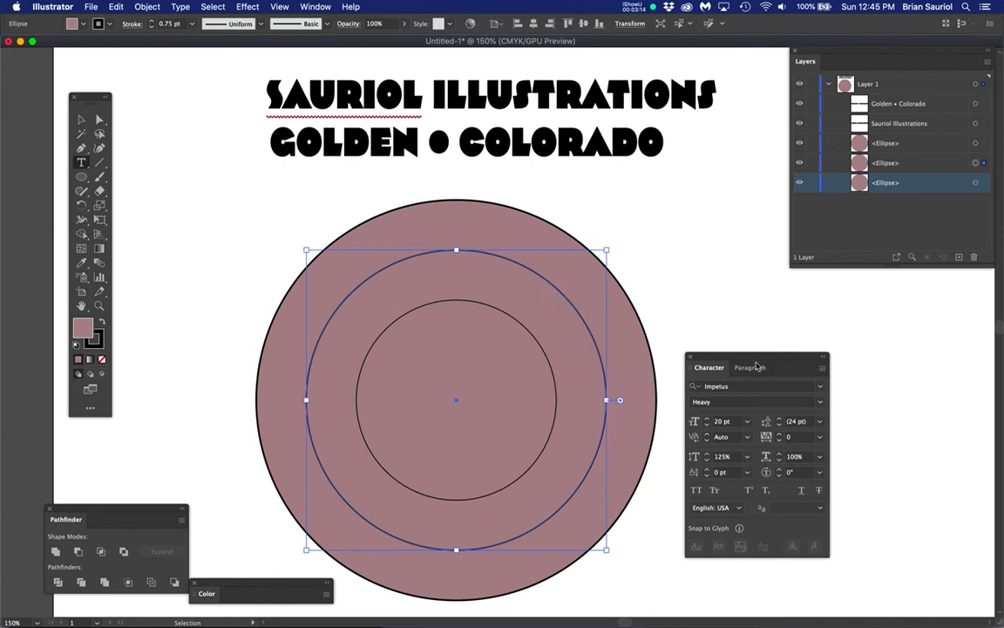
{"action": "key", "text": "t"}
{"action": "left_click_drag", "start_coordinate": [755, 356], "coordinate": [841, 334]}
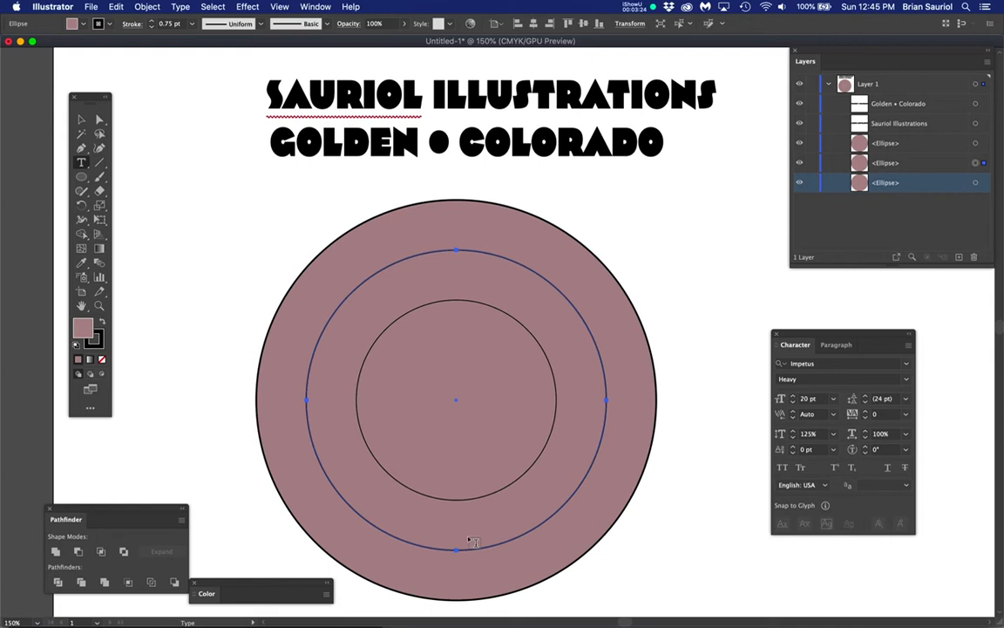
{"action": "key", "text": "v"}
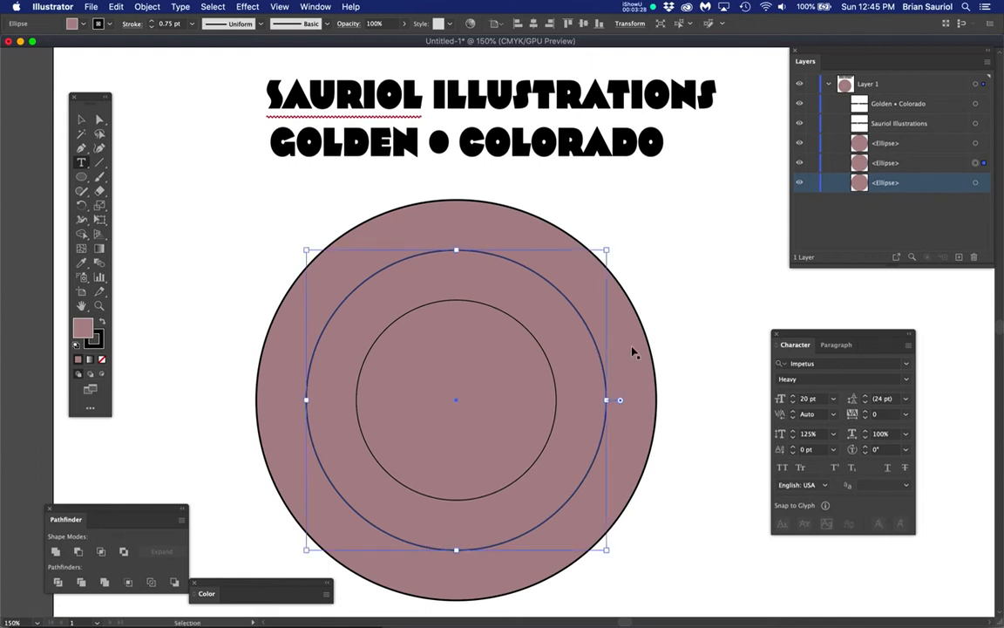
{"action": "key", "text": "t"}
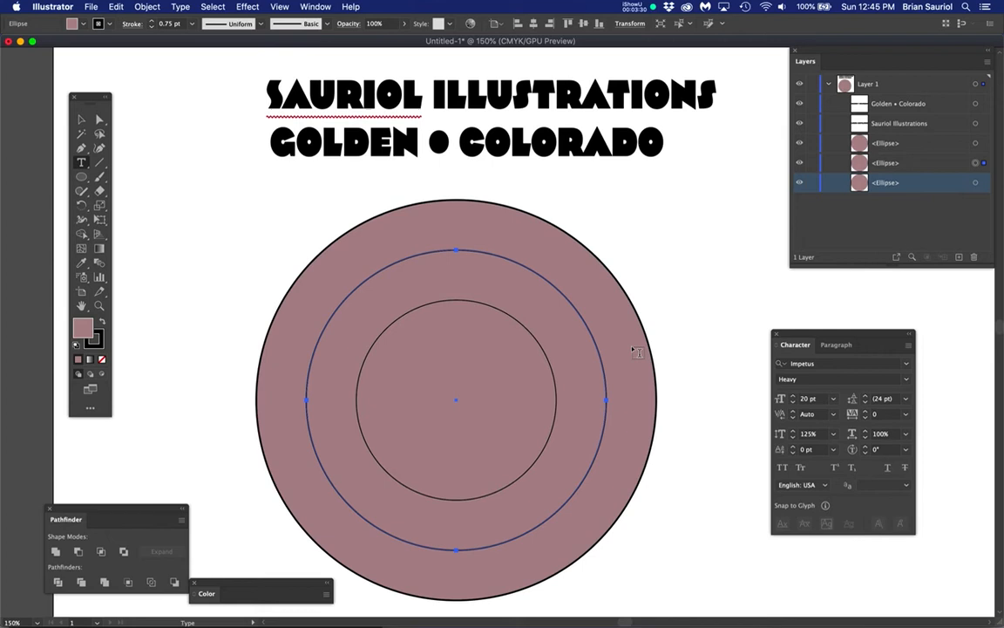
Combine the smallest and largest circles into a compound path, and check its hole by briefly hiding the middle circle.
{"action": "left_click", "coordinate": [521, 383]}
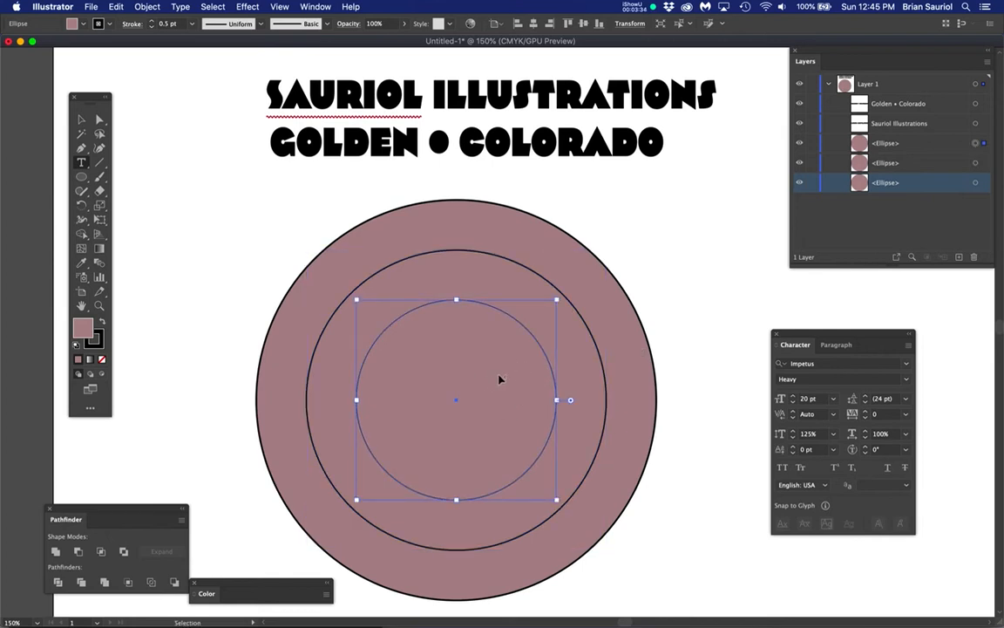
{"action": "left_click", "coordinate": [626, 311], "text": "shift+super"}
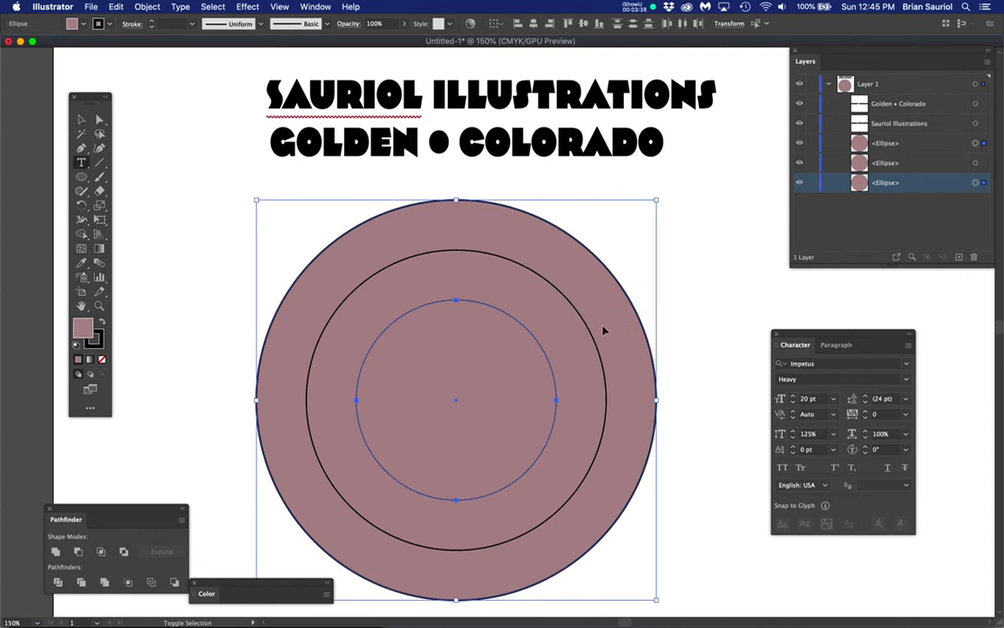
{"action": "left_click_drag", "start_coordinate": [812, 59], "coordinate": [763, 69]}
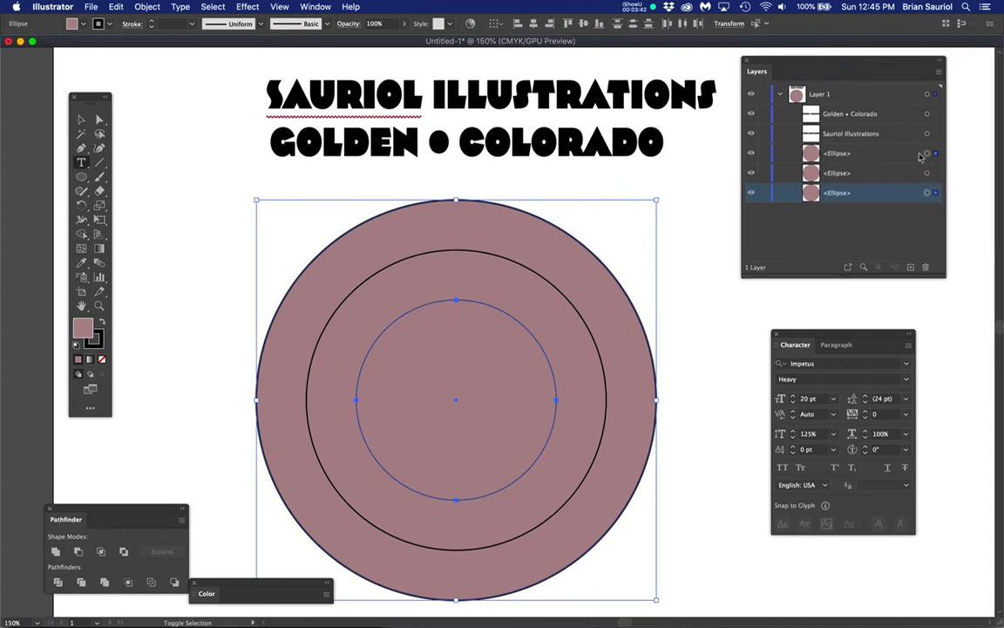
{"action": "key", "text": "shift+super+b"}
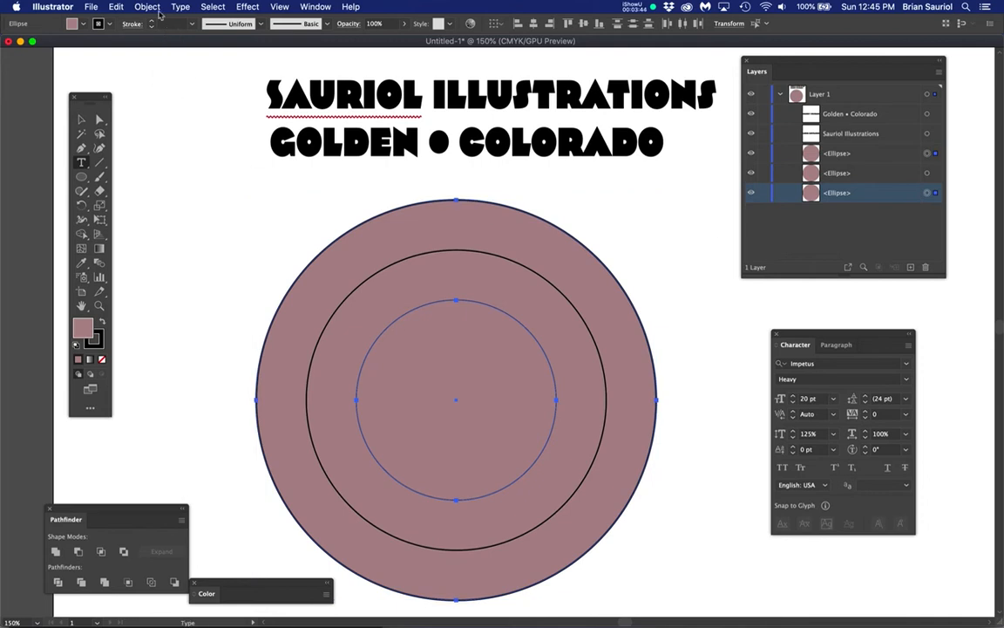
{"action": "left_click_drag", "start_coordinate": [144, 8], "coordinate": [279, 393]}
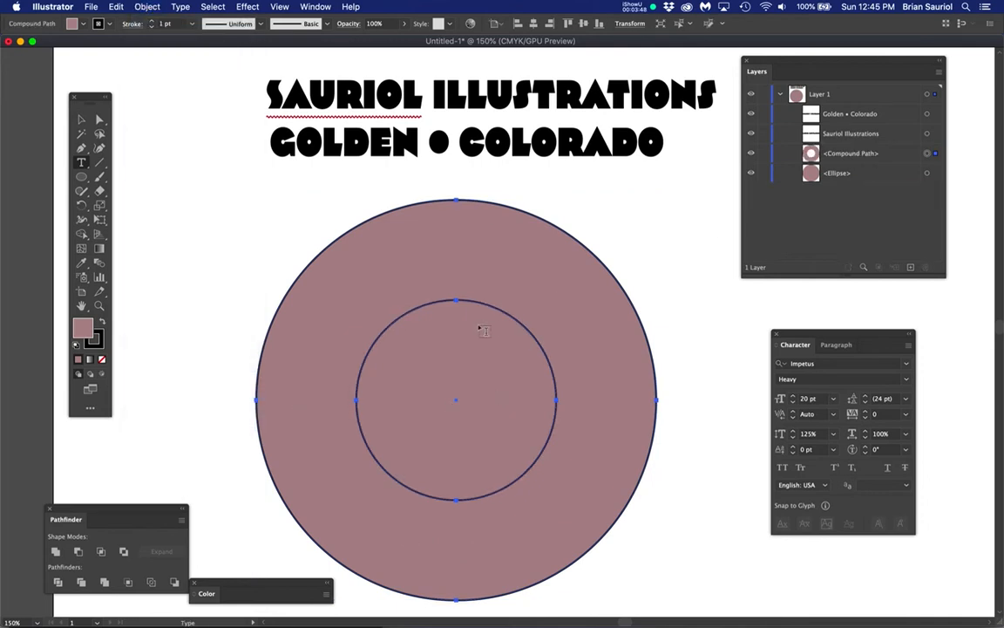
{"action": "left_click", "coordinate": [750, 173]}
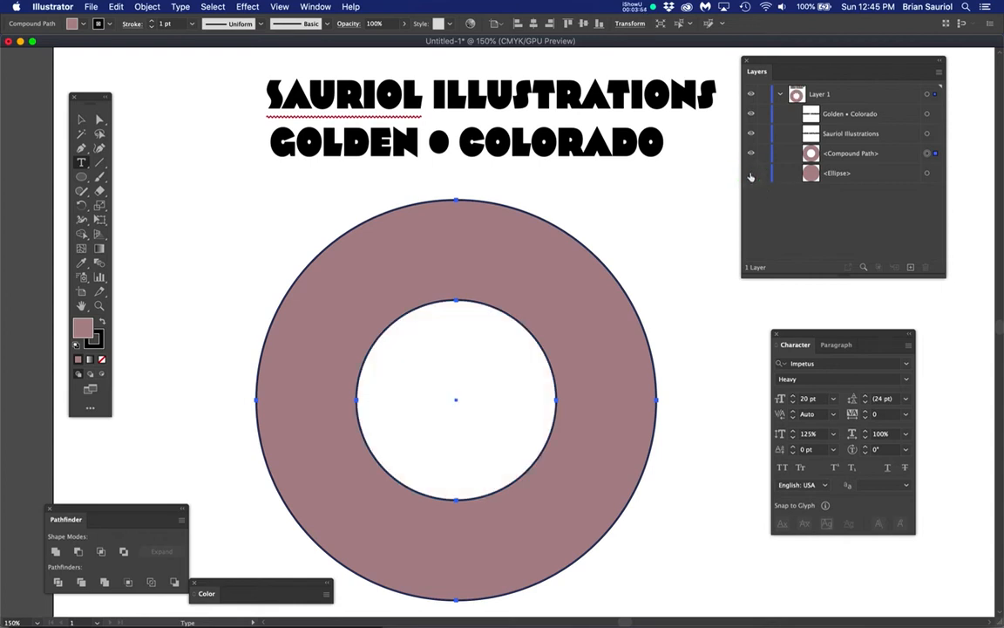
{"action": "left_click", "coordinate": [752, 174]}
Remove the fill from the middle circle.
{"action": "left_click", "coordinate": [927, 173]}
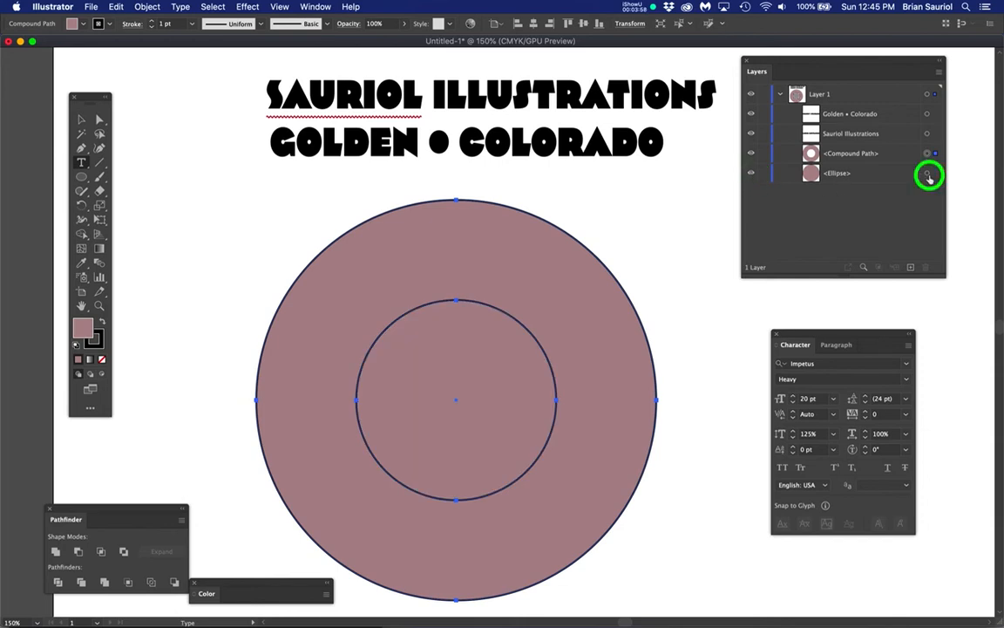
{"action": "left_click", "coordinate": [82, 326]}
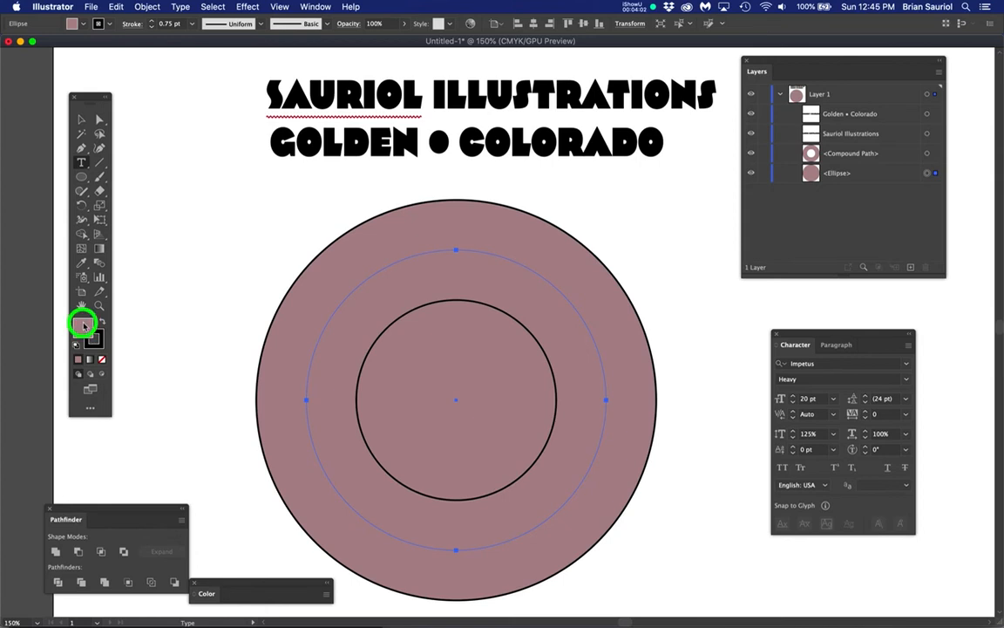
{"action": "left_click", "coordinate": [102, 359]}
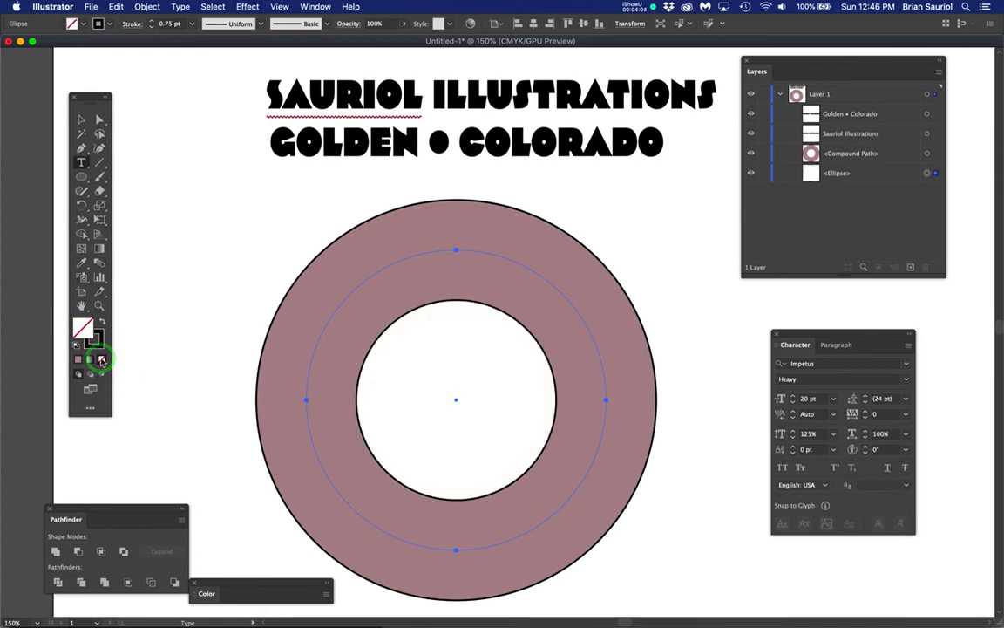
Lock the compound path, draw a rectangle overlapping the ring's lower-right part and fill it with red.
{"action": "left_click", "coordinate": [764, 154]}
{"action": "key", "text": "m"}
{"action": "mouse_move", "coordinate": [466, 376]}
{"action": "left_mouse_down"}
{"action": "mouse_move", "coordinate": [676, 600]}
{"action": "mouse_move", "coordinate": [678, 537]}
{"action": "left_mouse_up"}
{"action": "left_click", "coordinate": [81, 330]}
{"action": "double_click", "coordinate": [81, 330]}
{"action": "left_click", "coordinate": [455, 137]}
{"action": "left_click", "coordinate": [598, 128]}
Move the red rectangle directly below the compound path in the stacking order and deselect it.
{"action": "left_click", "coordinate": [848, 116]}
{"action": "left_click_drag", "start_coordinate": [848, 115], "coordinate": [860, 186]}
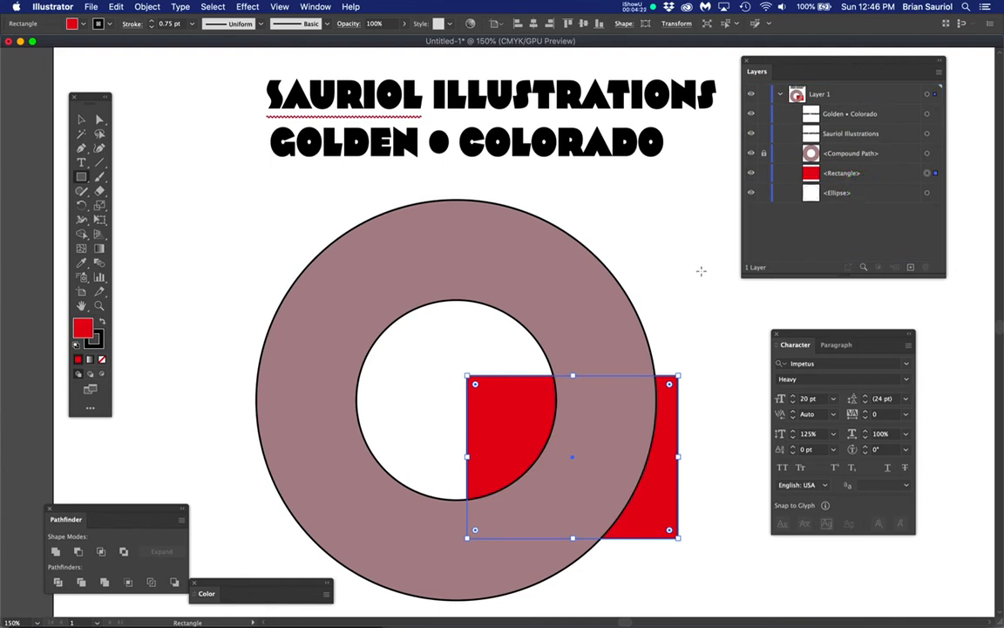
{"action": "left_click", "coordinate": [713, 326]}
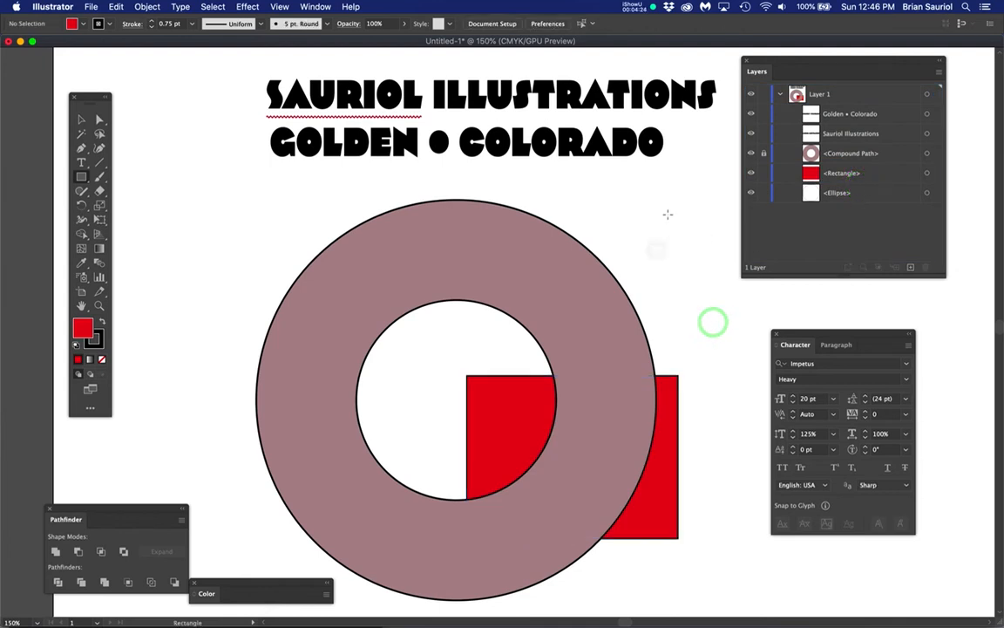
Lock the red rectangle and move the middle circle above the compound path in the stacking order.
{"action": "left_click", "coordinate": [762, 173]}
{"action": "left_click", "coordinate": [873, 200]}
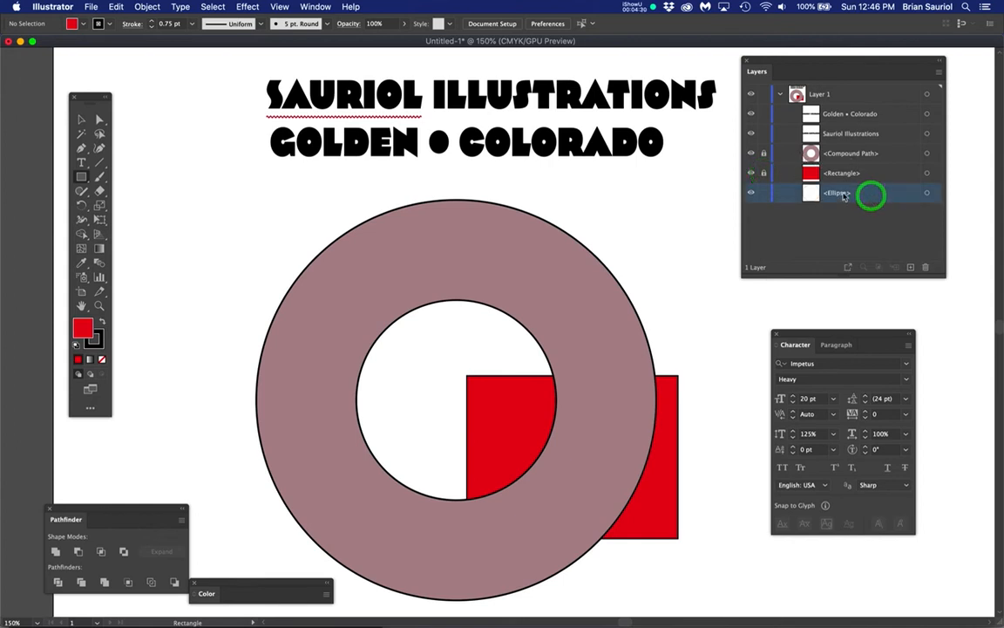
{"action": "left_click_drag", "start_coordinate": [855, 199], "coordinate": [844, 148]}
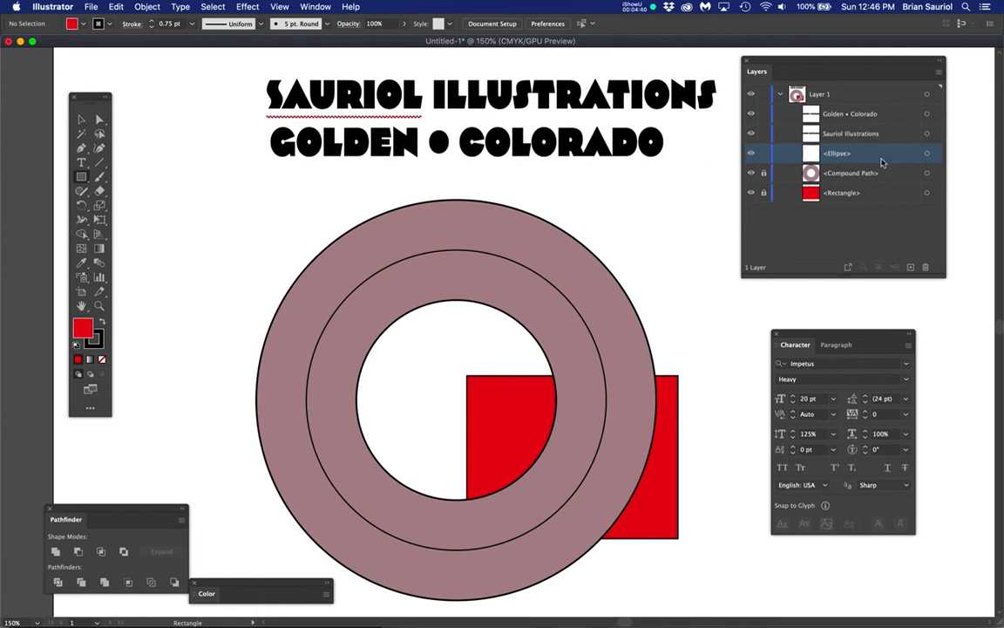
Cut the middle circle into upper and lower halves with the Scissors tool at its left and right anchor points.
{"action": "left_click", "coordinate": [926, 154]}
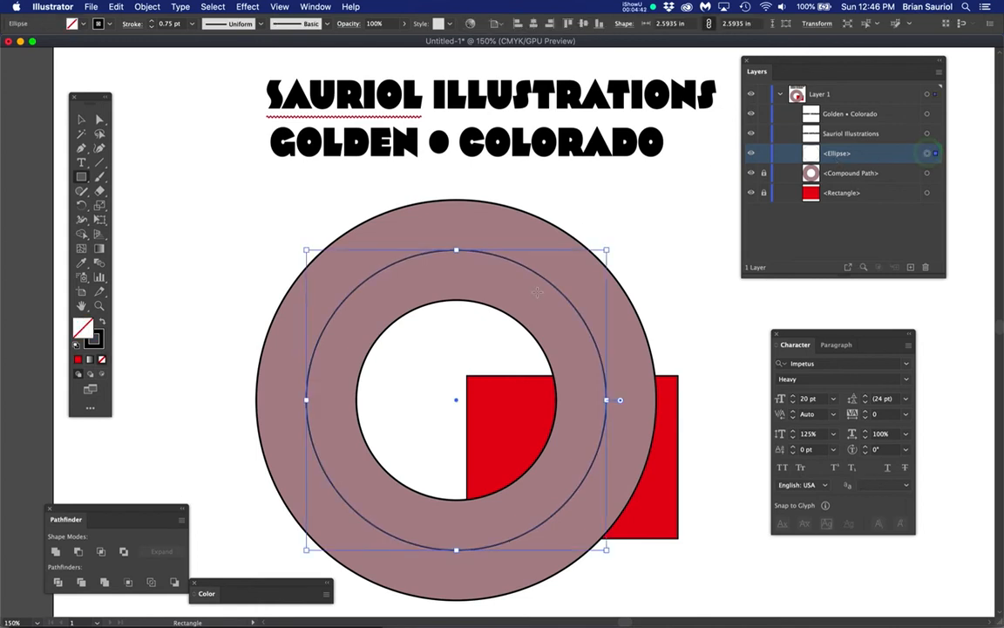
{"action": "key", "text": "c"}
{"action": "left_click", "coordinate": [386, 431], "text": "super"}
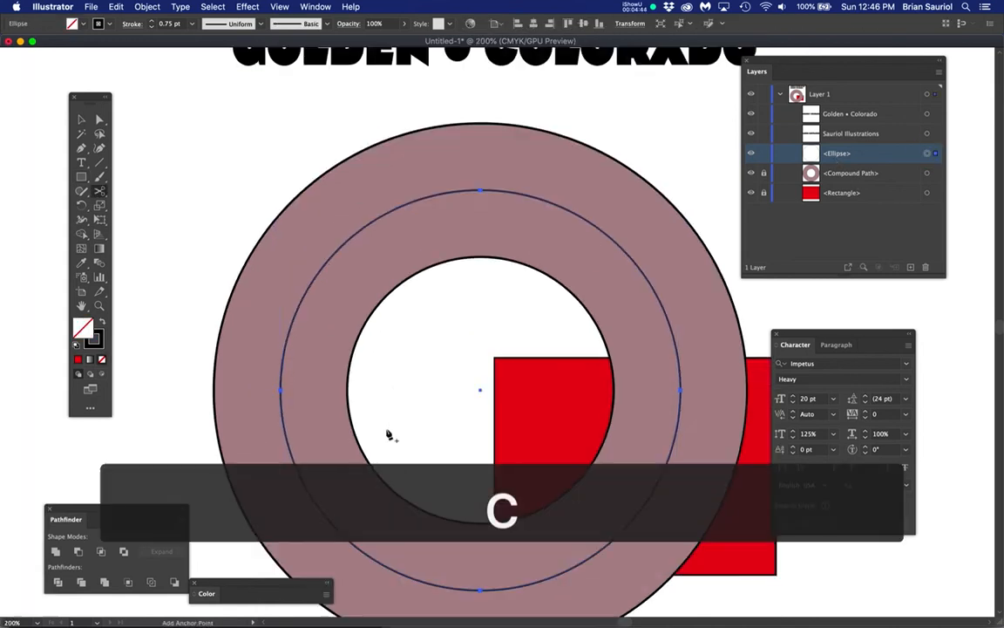
{"action": "left_click_drag", "start_coordinate": [426, 413], "coordinate": [394, 348]}
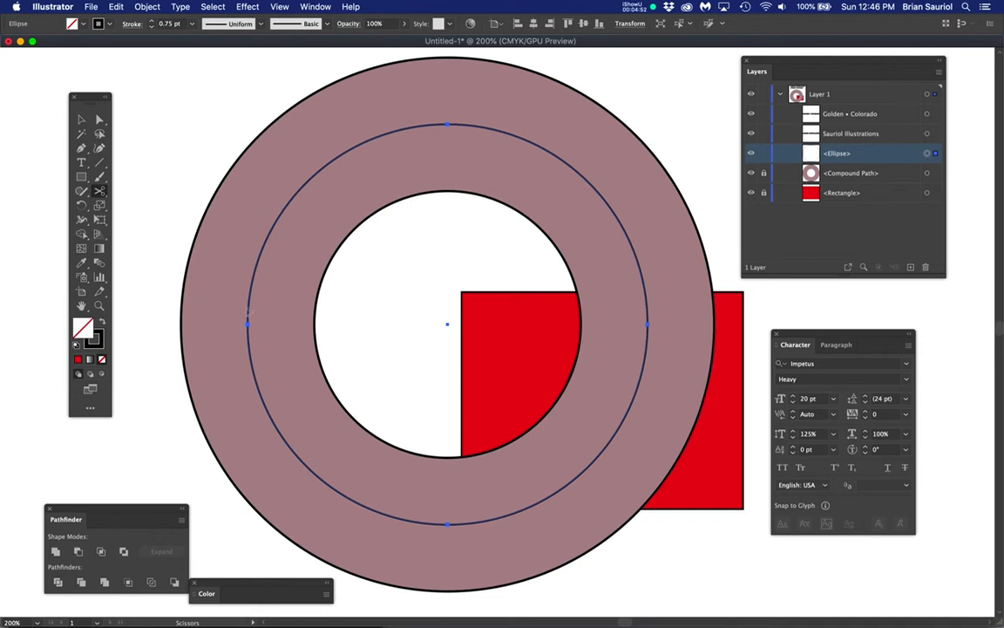
{"action": "left_click", "coordinate": [248, 324]}
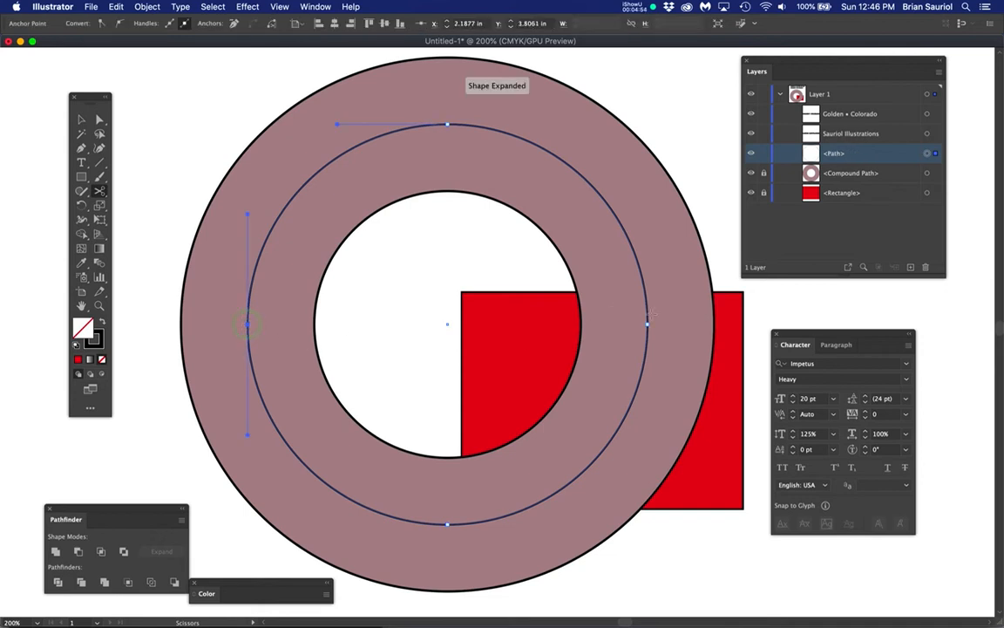
{"action": "left_click", "coordinate": [647, 325]}
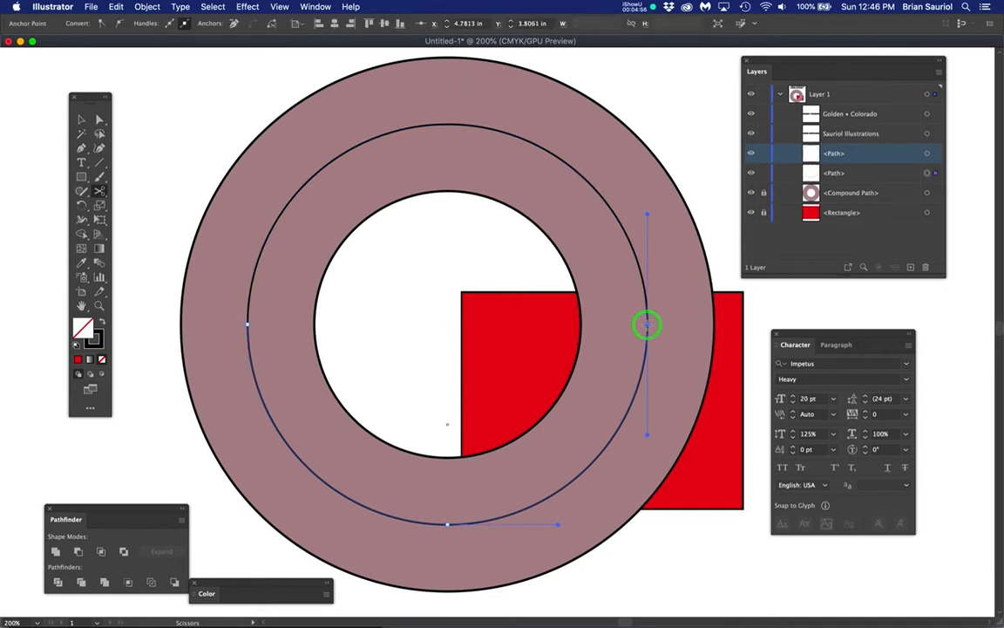
Rename the two half-circle paths "Upper" and "Lower" in the layer list.
{"action": "double_click", "coordinate": [838, 153]}
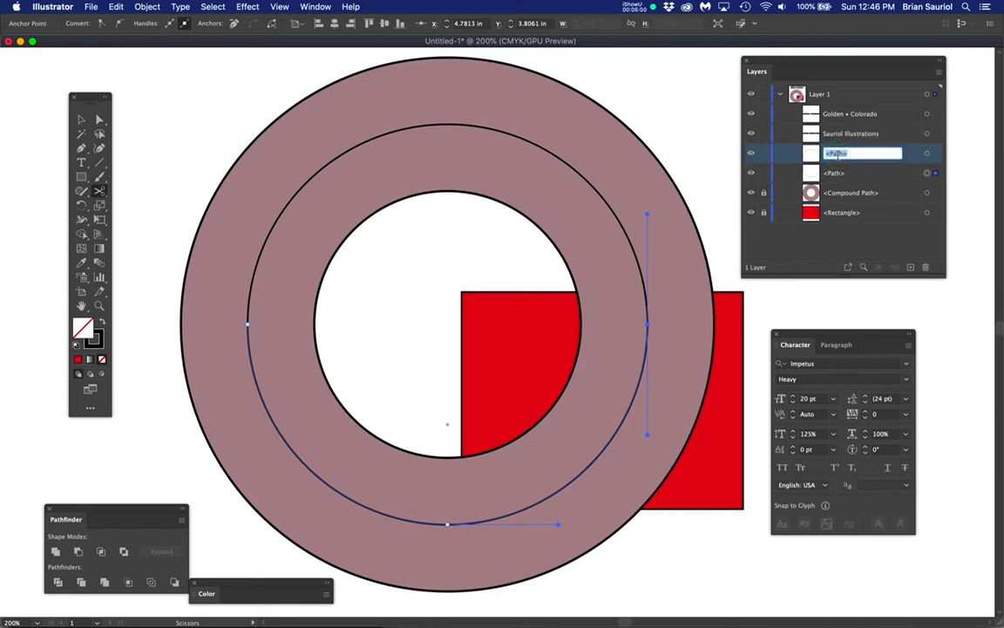
{"action": "type", "text": "Upper"}
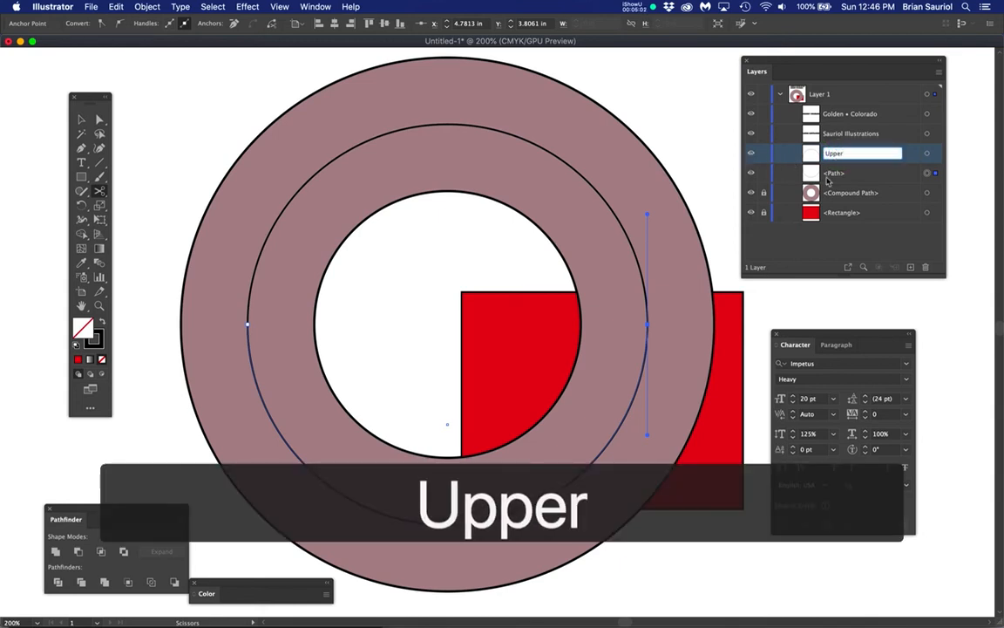
{"action": "double_click", "coordinate": [832, 172]}
{"action": "type", "text": "Low"}
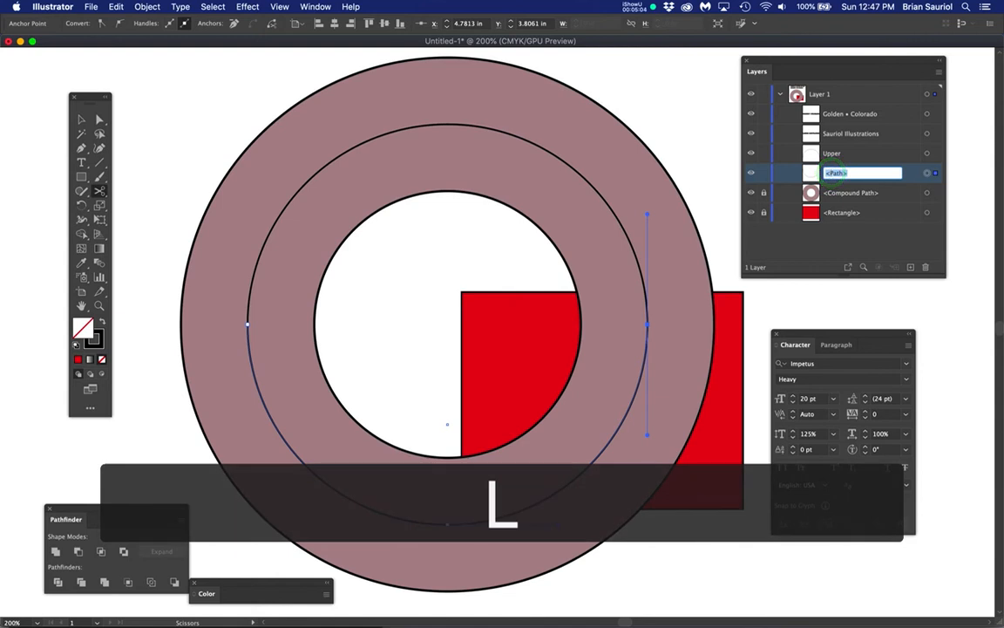
{"action": "type", "text": "er"}
{"action": "key", "text": "Return"}
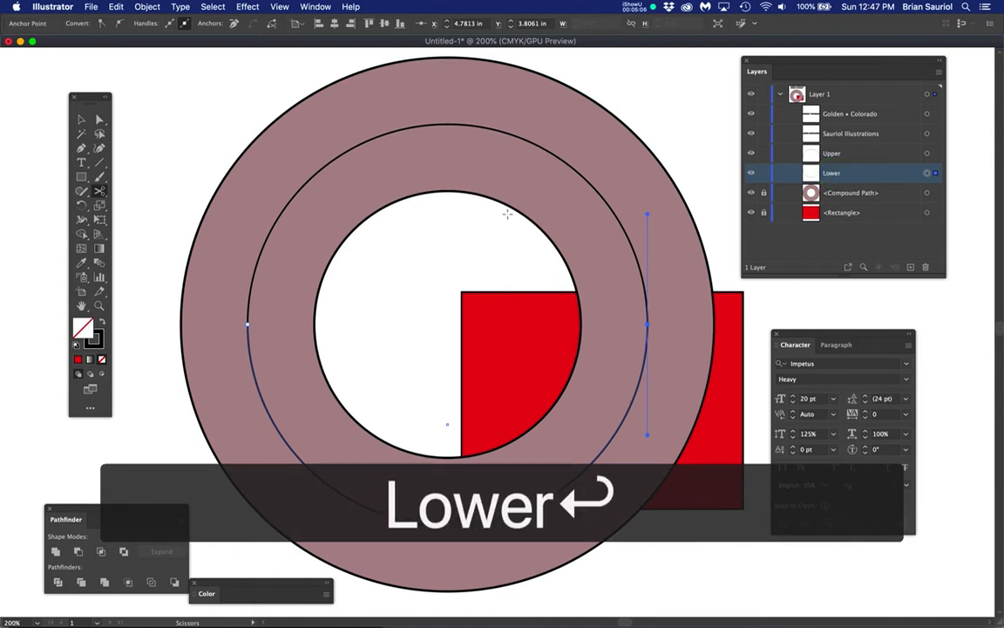
Select the upper and lower halves of the cut circle in turn to check that they are separate paths.
{"action": "scroll", "coordinate": [496, 204], "scroll_direction": "down", "scroll_amount": 1}
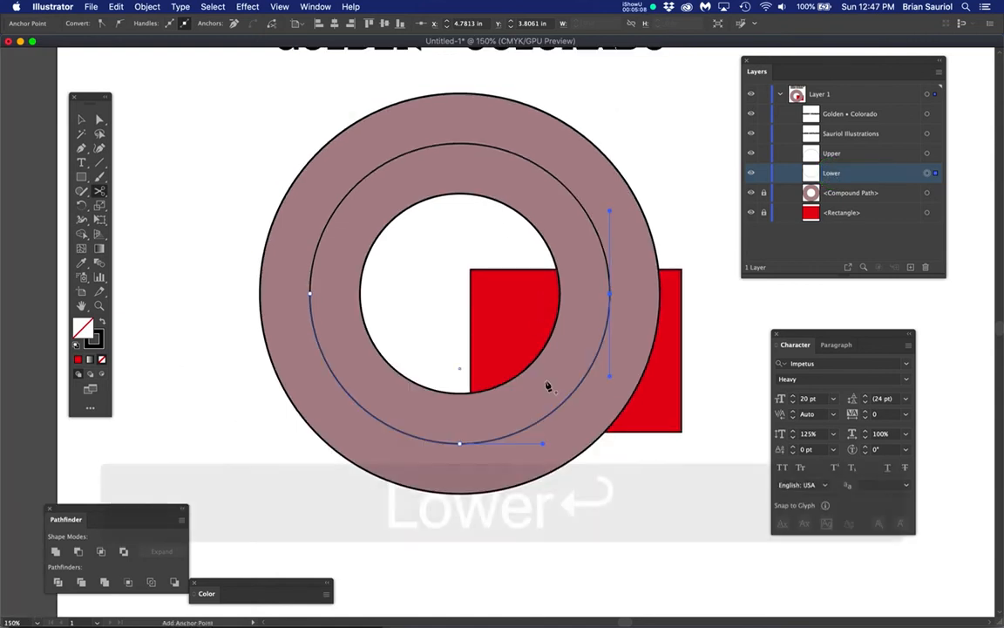
{"action": "left_click", "coordinate": [676, 475], "text": "super"}
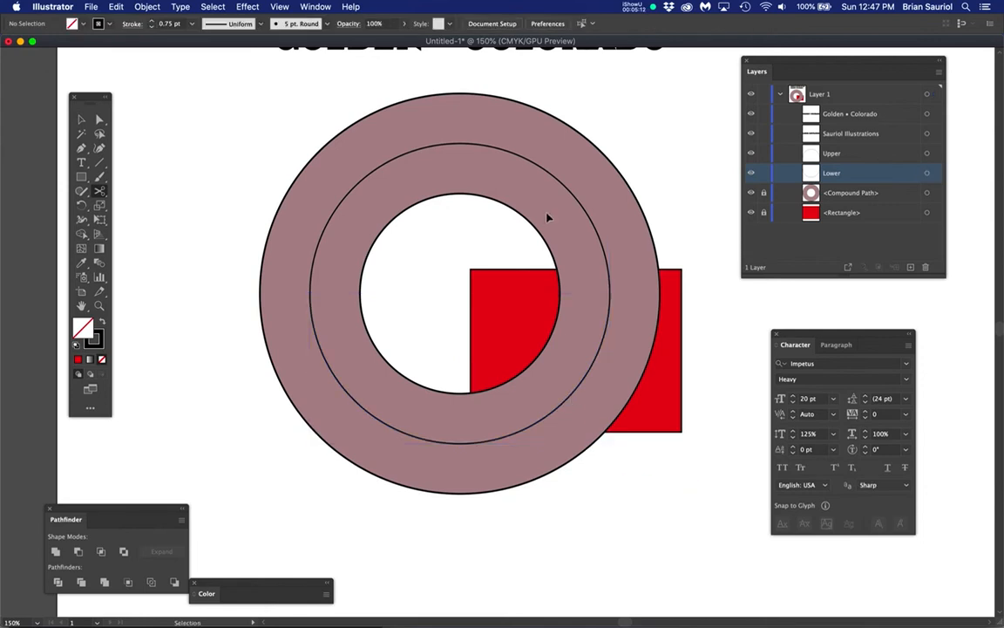
{"action": "left_click", "coordinate": [537, 166], "text": "super"}
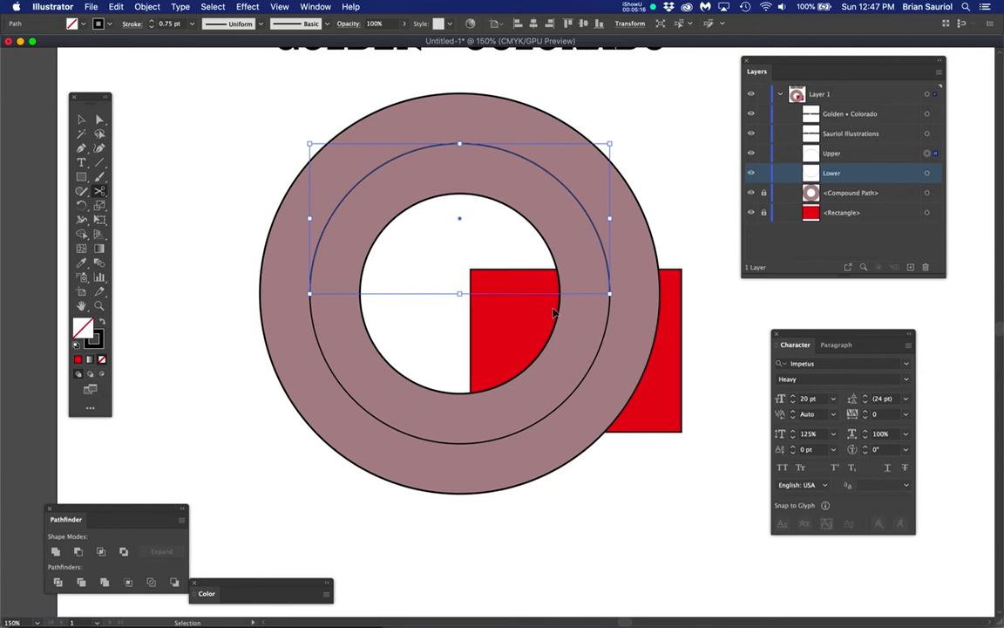
{"action": "left_click", "coordinate": [567, 400], "text": "super"}
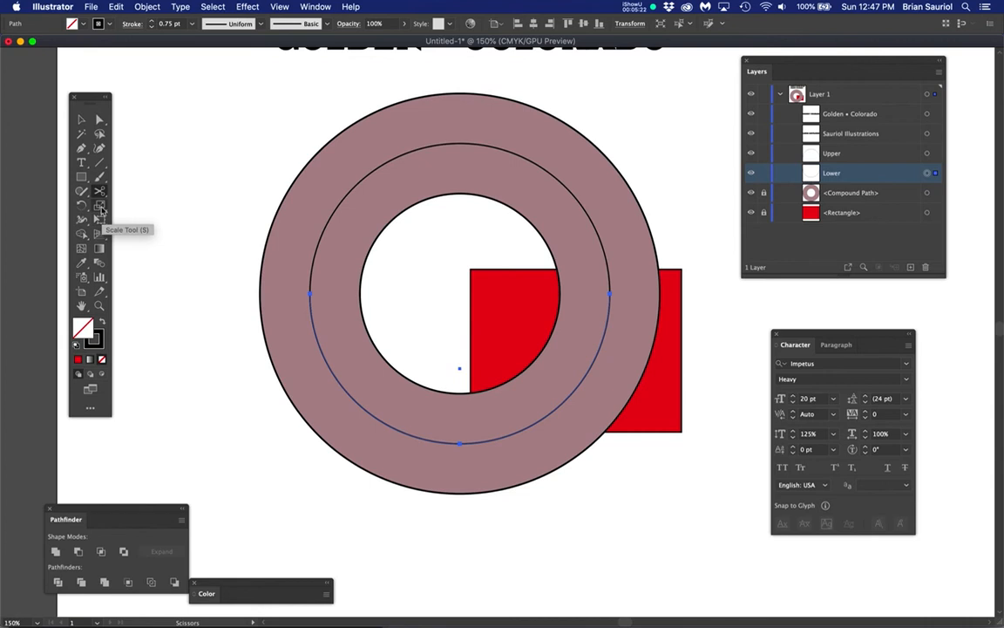
Scale the lower half-circle path uniformly by 110% twice in a row.
{"action": "double_click", "coordinate": [100, 207]}
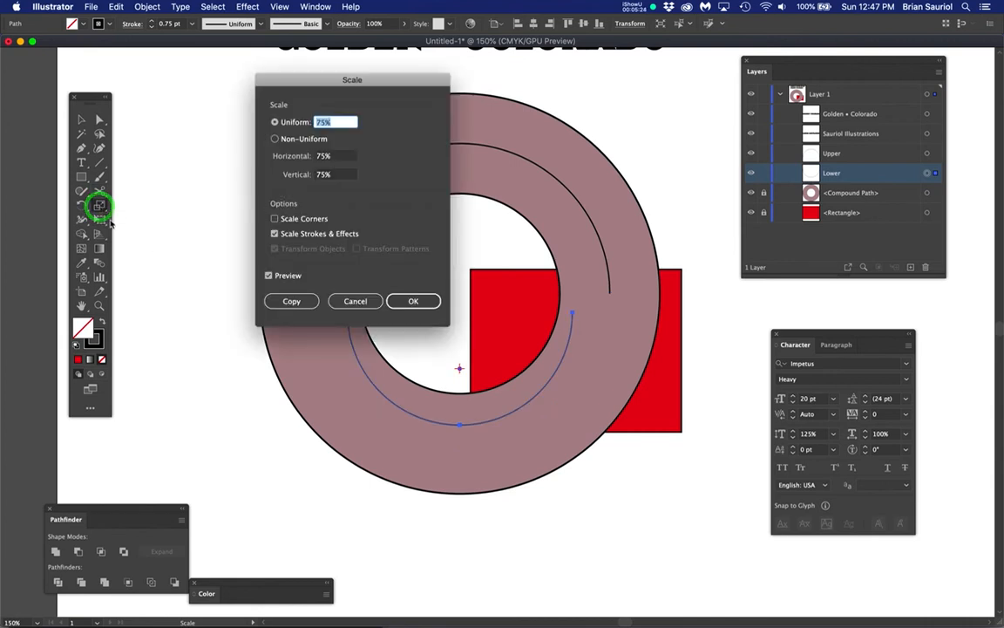
{"action": "type", "text": "110"}
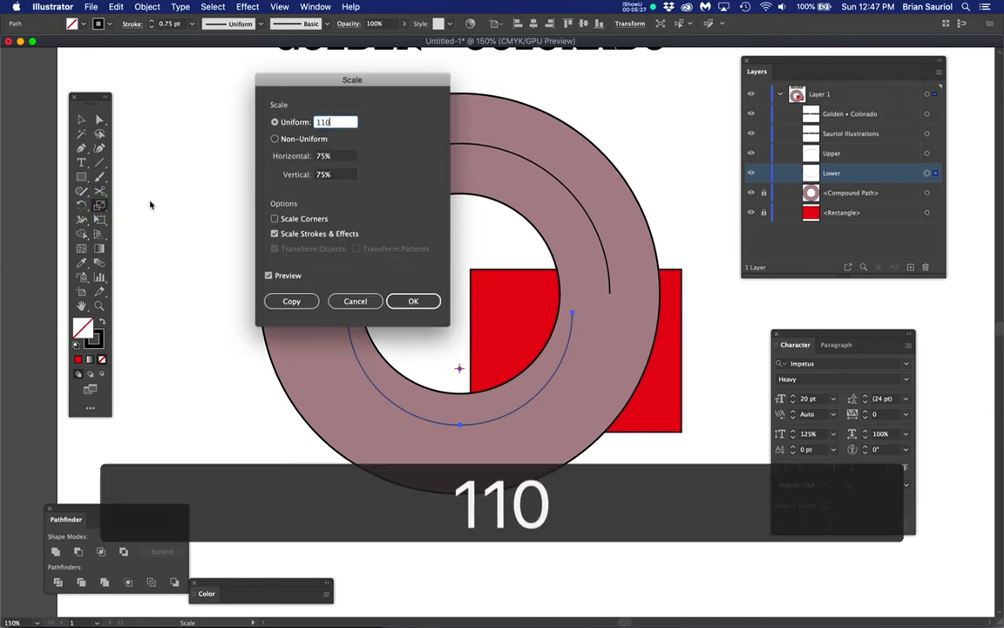
{"action": "key", "text": "Return"}
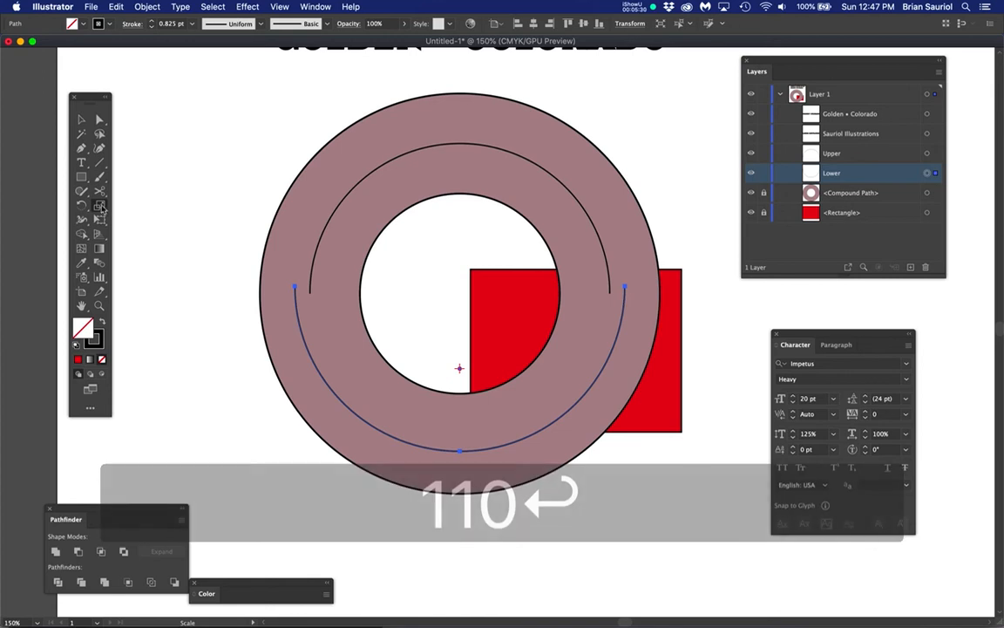
{"action": "double_click", "coordinate": [100, 206]}
{"action": "left_click", "coordinate": [410, 300]}
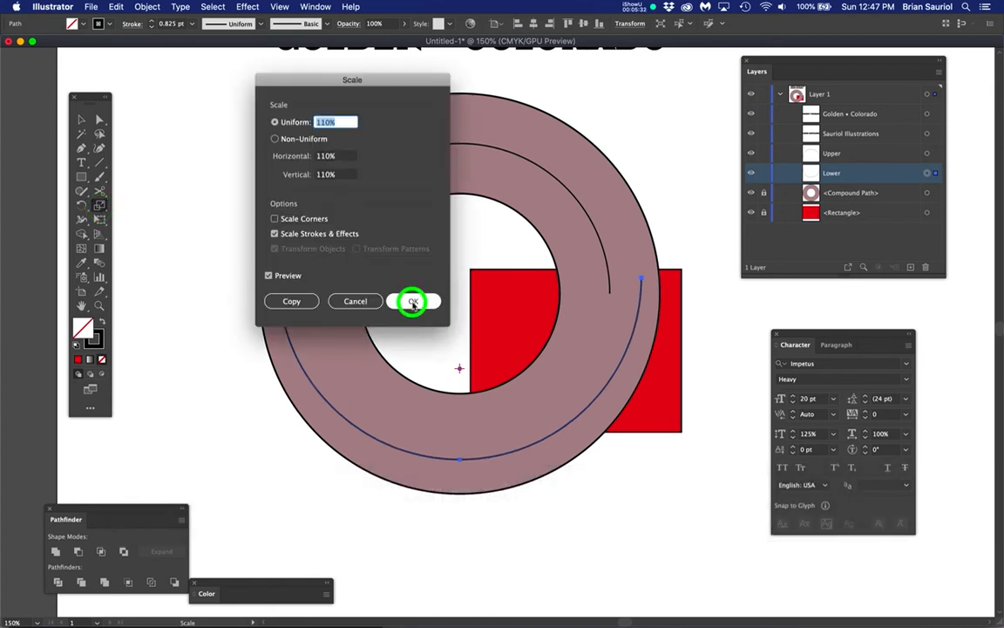
Move the lowest anchor point of the lower path straight down, a little closer to the ring's outer edge.
{"action": "key", "text": "v"}
{"action": "key", "text": "a"}
{"action": "left_click", "coordinate": [460, 457]}
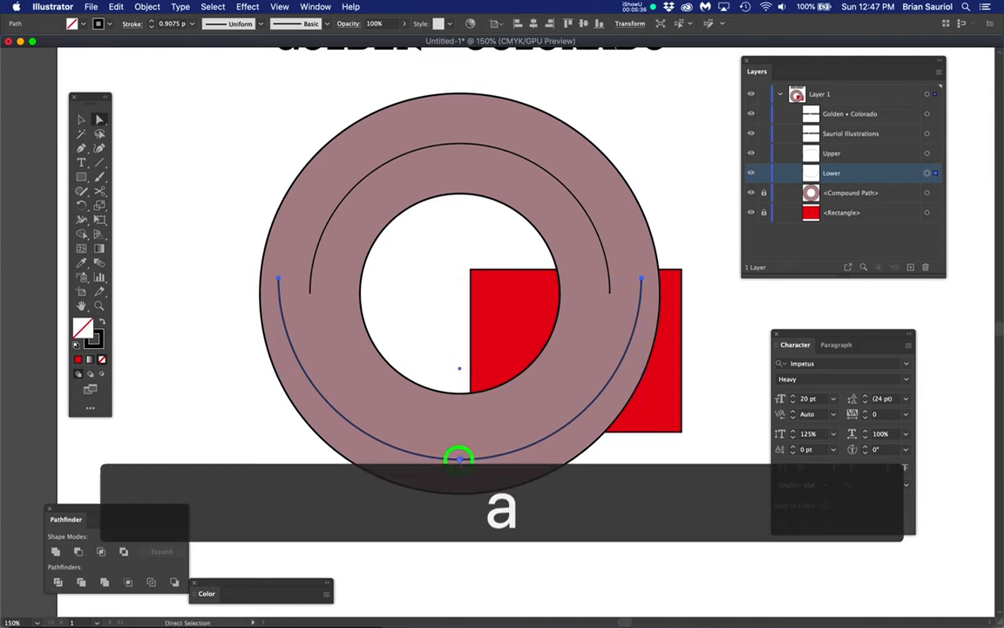
{"action": "left_click_drag", "start_coordinate": [460, 458], "coordinate": [460, 471]}
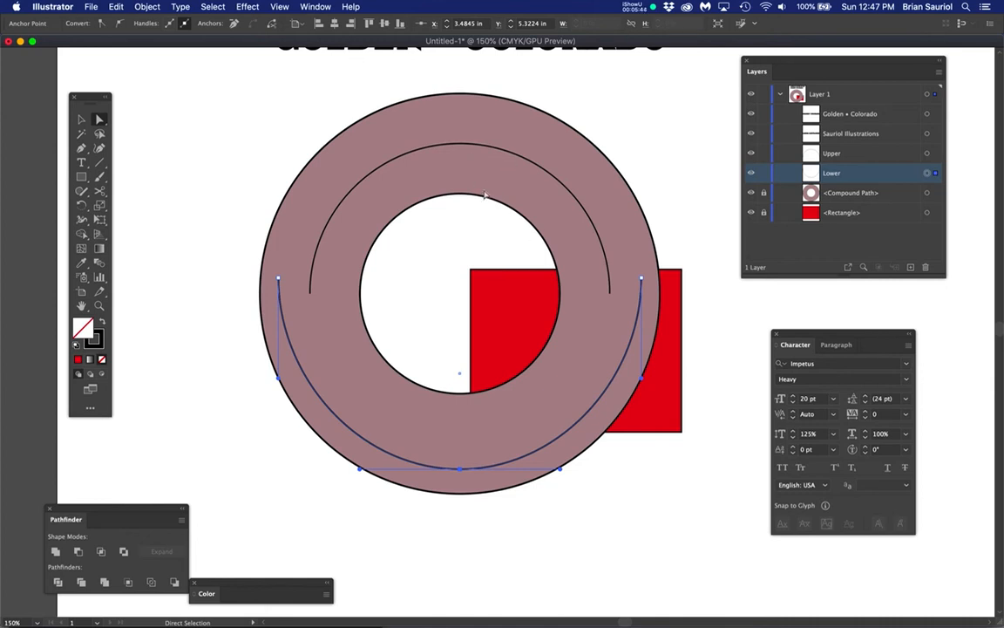
Set both text lines, "Sauriol Illustrations" and "Golden • Colorado", to 16 pt and align them to the center.
{"action": "key", "text": "super+minus"}
{"action": "left_click", "coordinate": [486, 218]}
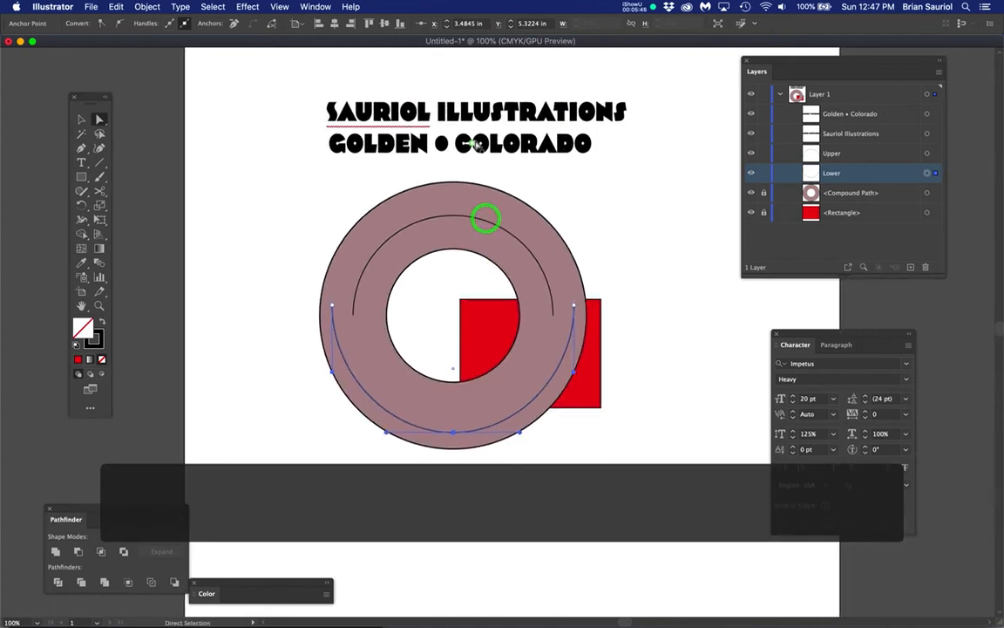
{"action": "left_click", "coordinate": [475, 112], "text": "super"}
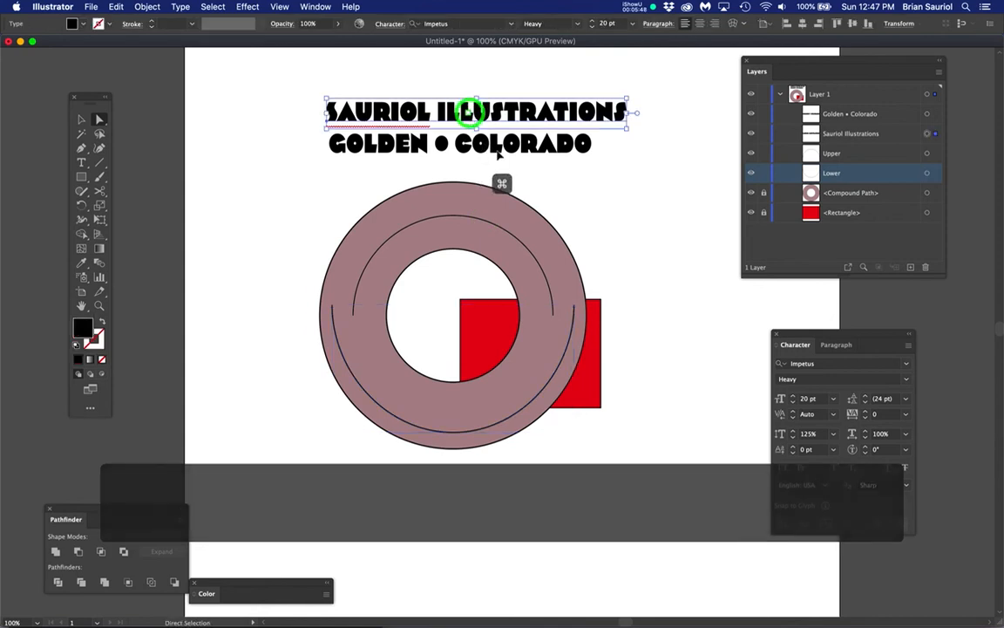
{"action": "left_click", "coordinate": [513, 154], "text": "shift+super"}
{"action": "left_click_drag", "start_coordinate": [815, 333], "coordinate": [780, 296]}
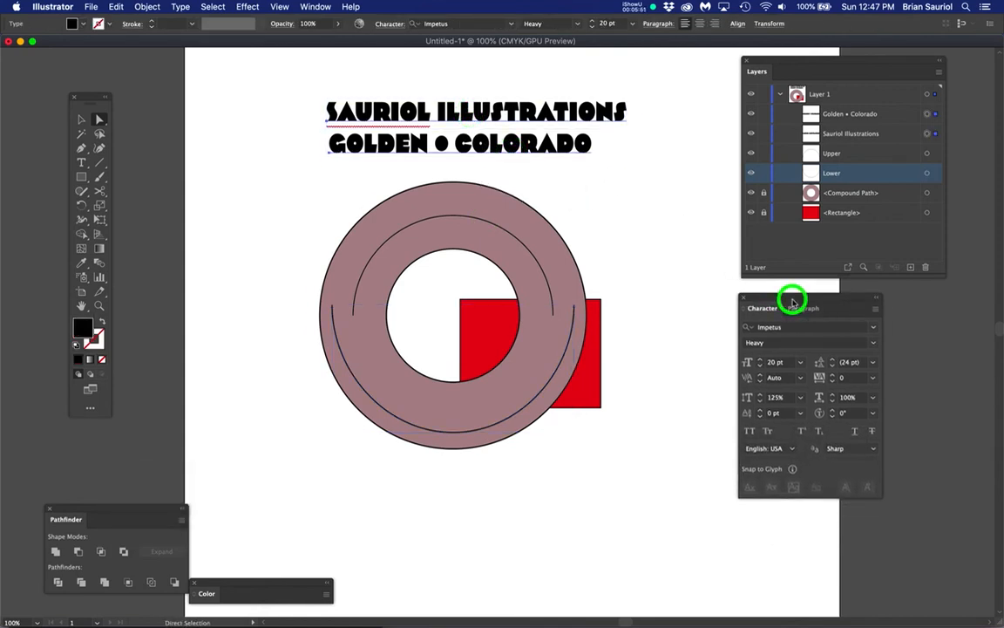
{"action": "left_click", "coordinate": [759, 366]}
{"action": "left_click", "coordinate": [759, 366]}
{"action": "left_click", "coordinate": [759, 366]}
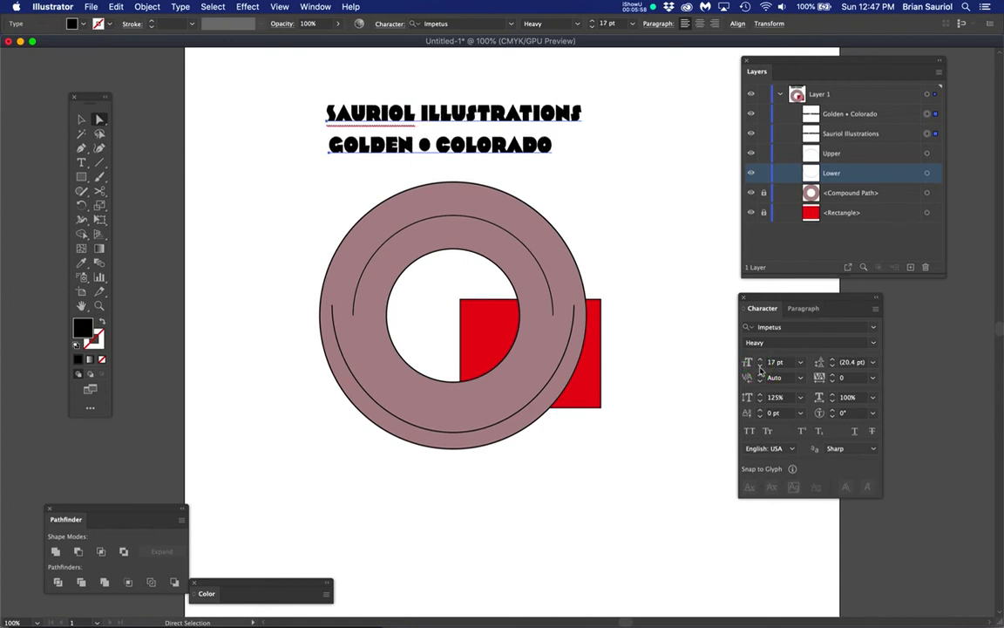
{"action": "left_click", "coordinate": [759, 366]}
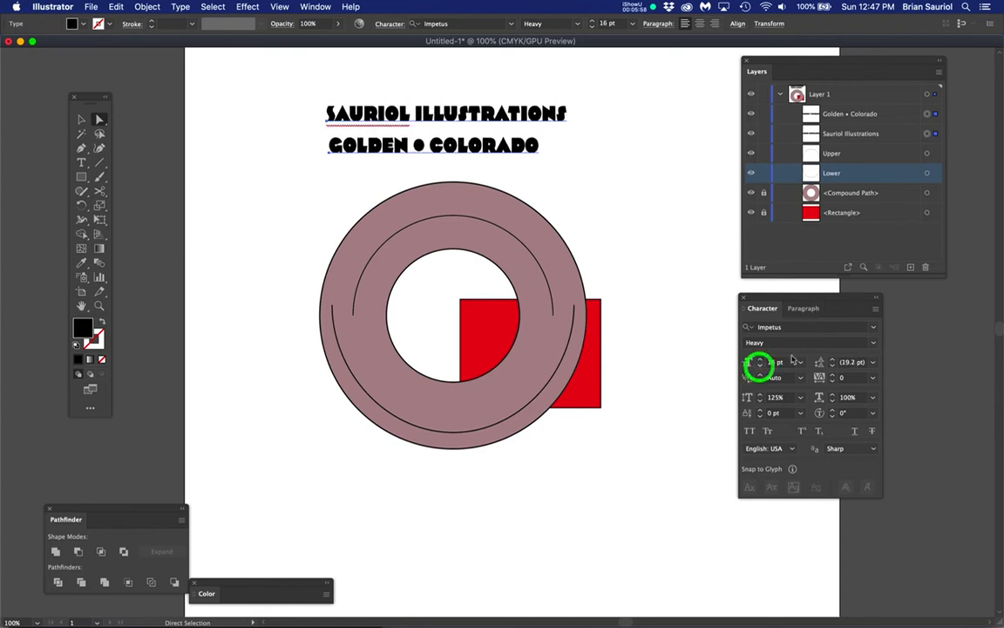
{"action": "left_click", "coordinate": [803, 309]}
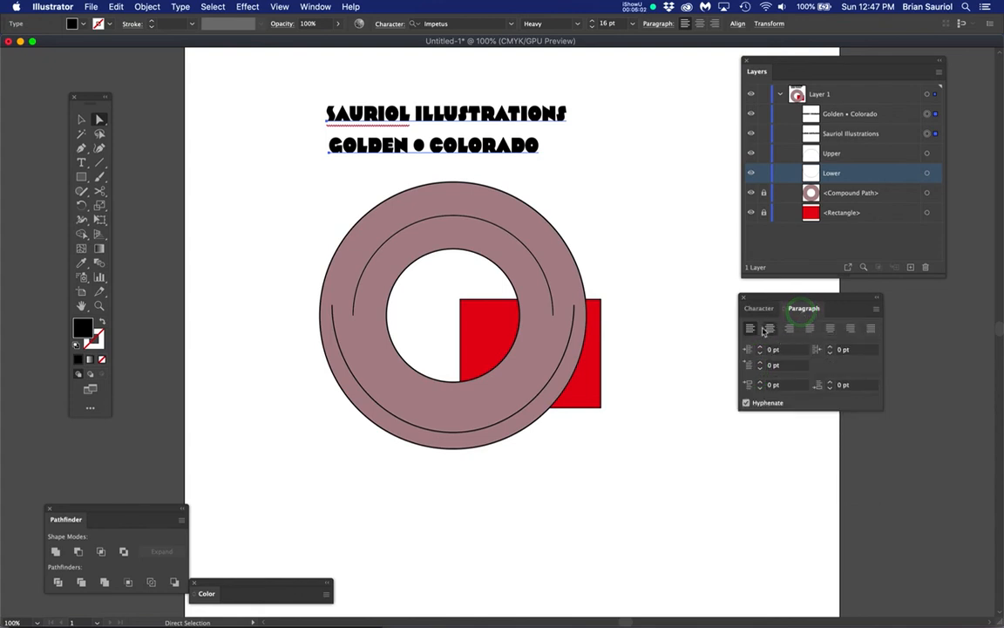
{"action": "left_click", "coordinate": [770, 329]}
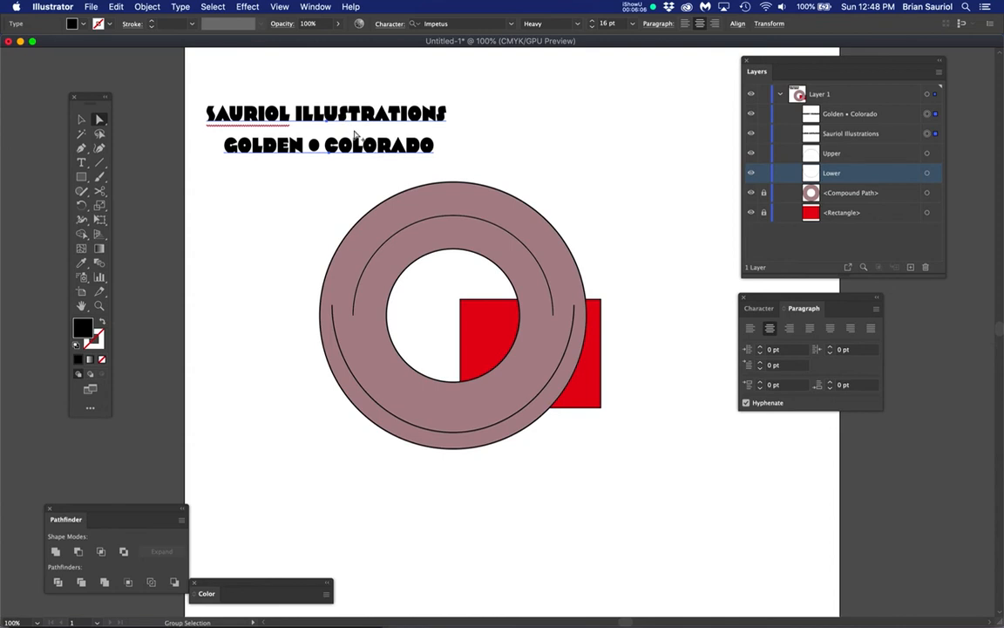
Copy the full "Sauriol Illustrations" text line with the Type tool.
{"action": "scroll", "coordinate": [346, 116], "scroll_direction": "up", "scroll_amount": 2}
{"action": "key", "text": "t"}
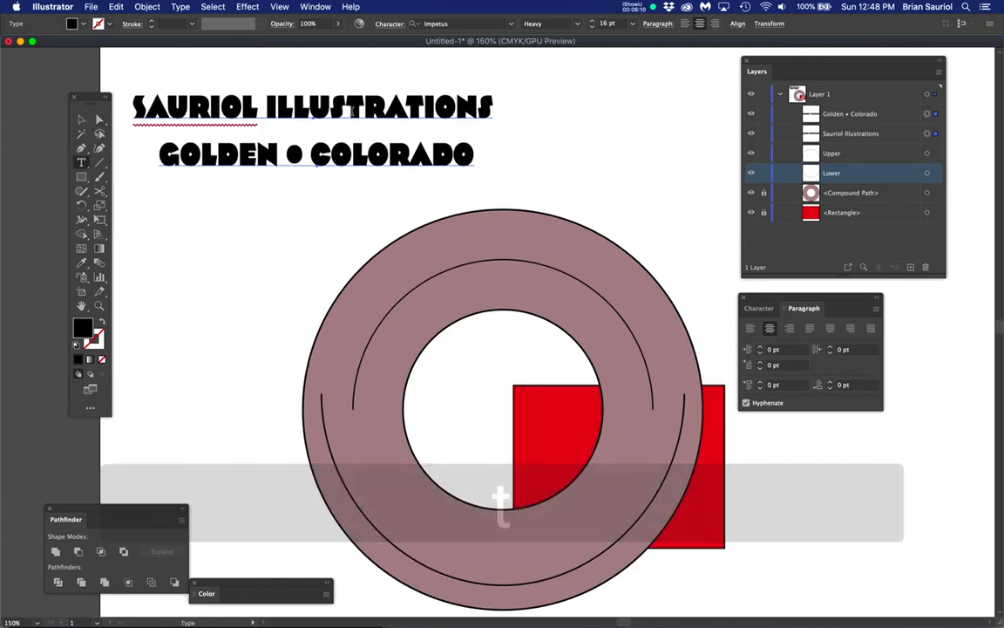
{"action": "double_click", "coordinate": [346, 109]}
{"action": "double_click", "coordinate": [345, 107]}
{"action": "double_click", "coordinate": [242, 108]}
{"action": "triple_click", "coordinate": [244, 108]}
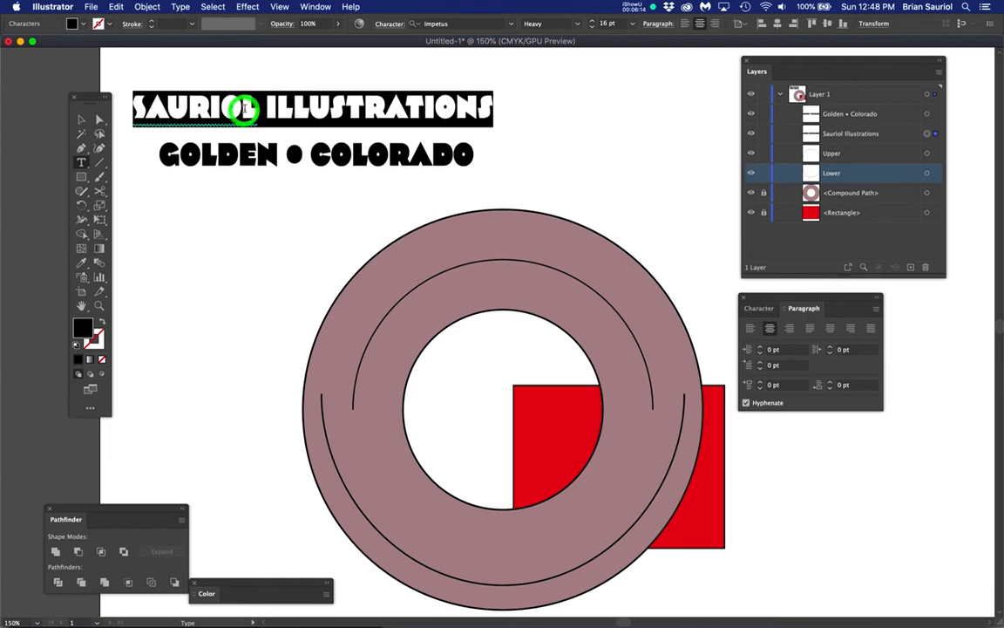
{"action": "key", "text": "super+c"}
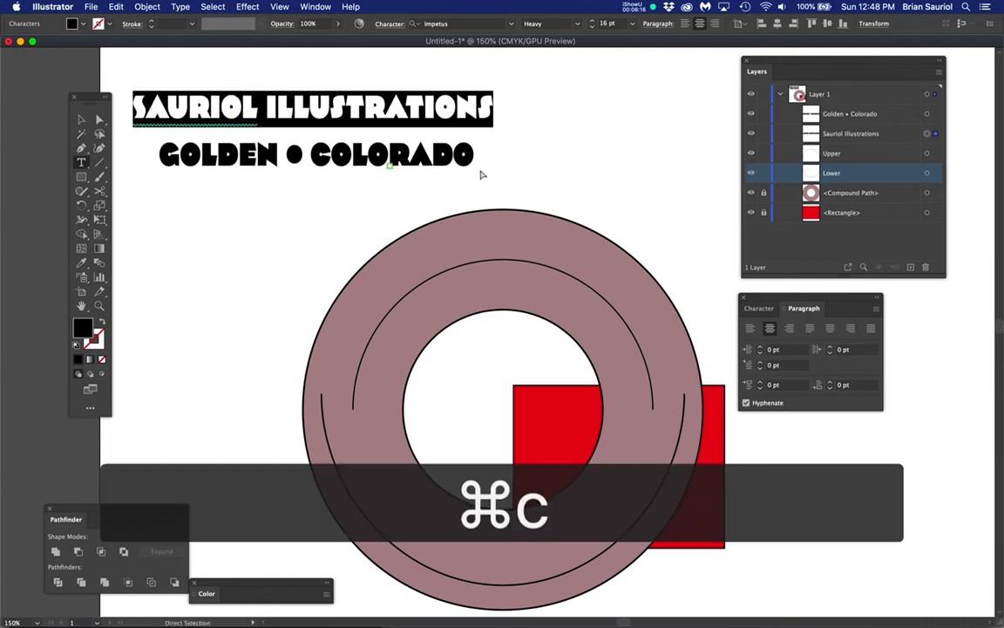
Convert the upper half-circle into a type path and paste "Sauriol Illustrations" onto it in place of the placeholder text.
{"action": "left_click", "coordinate": [563, 157]}
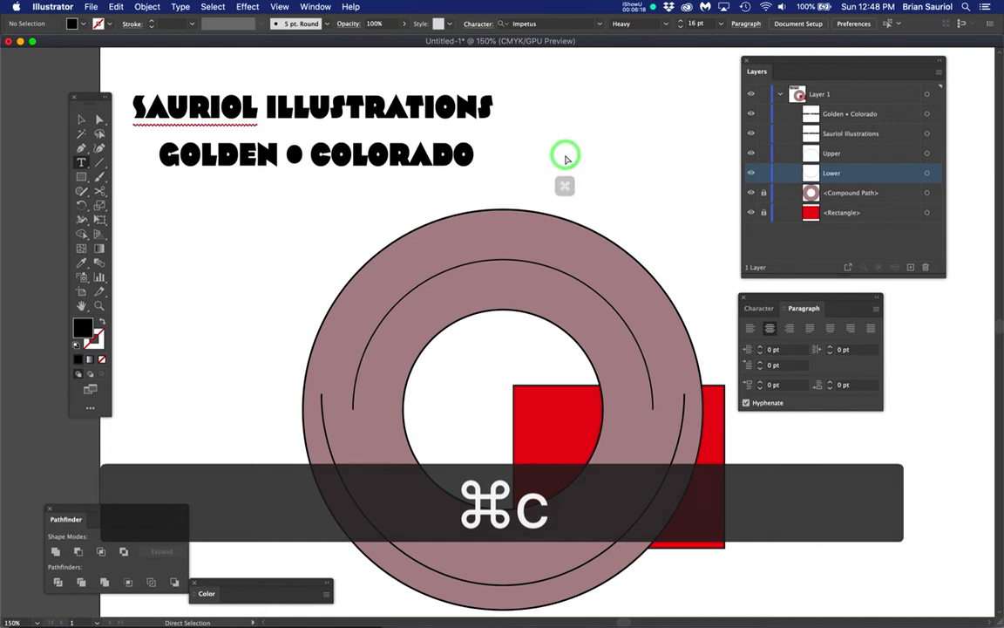
{"action": "left_click", "coordinate": [492, 257]}
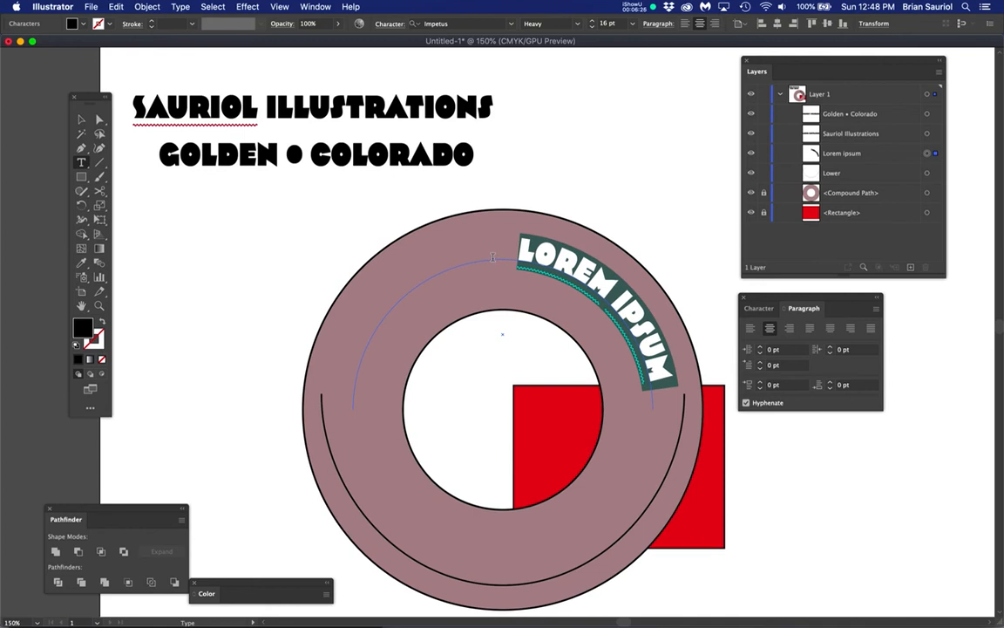
{"action": "key", "text": "super+v"}
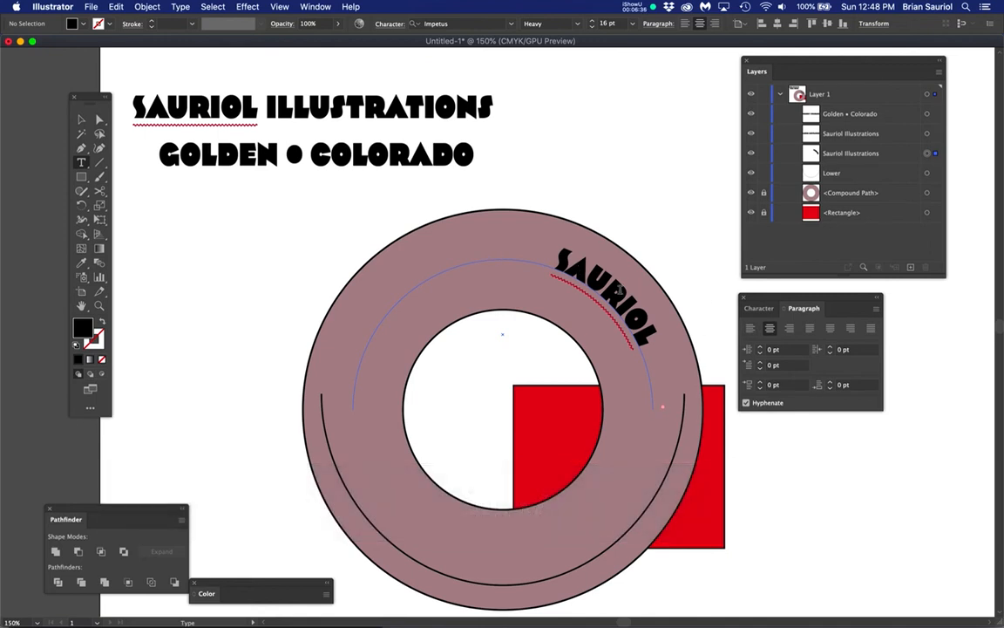
{"action": "left_click", "coordinate": [655, 375], "text": "super"}
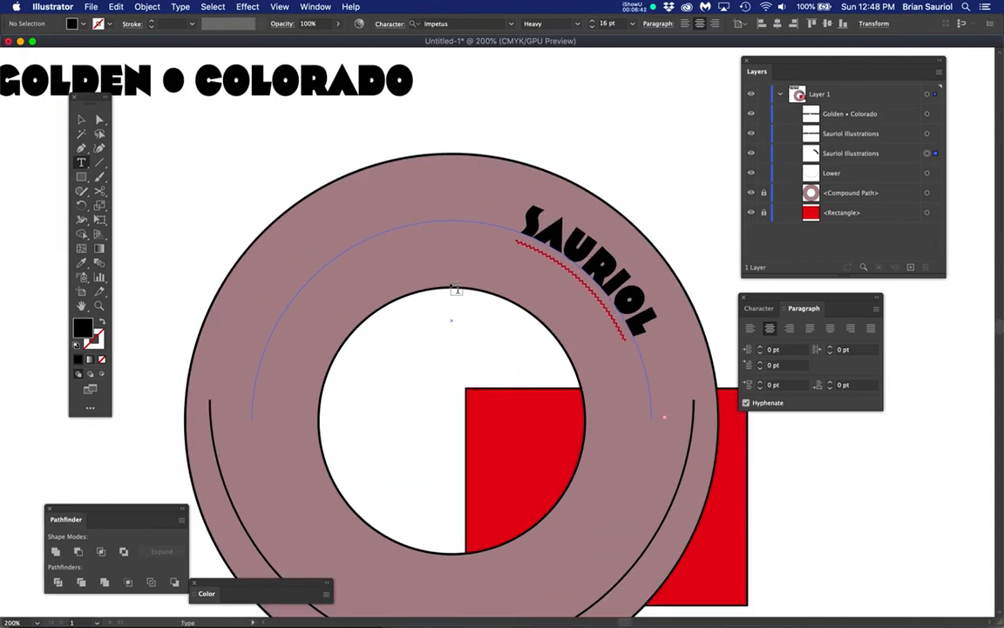
Select the text on the upper arc with the Direct Selection tool and set the color of Layer 1 to Dark Blue.
{"action": "left_click", "coordinate": [100, 119]}
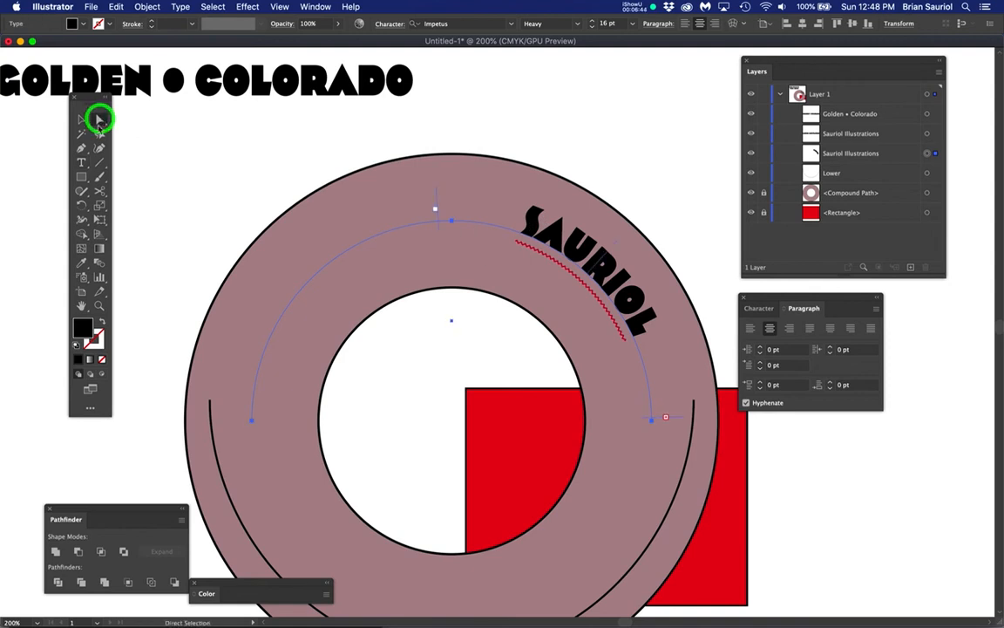
{"action": "left_click", "coordinate": [675, 149]}
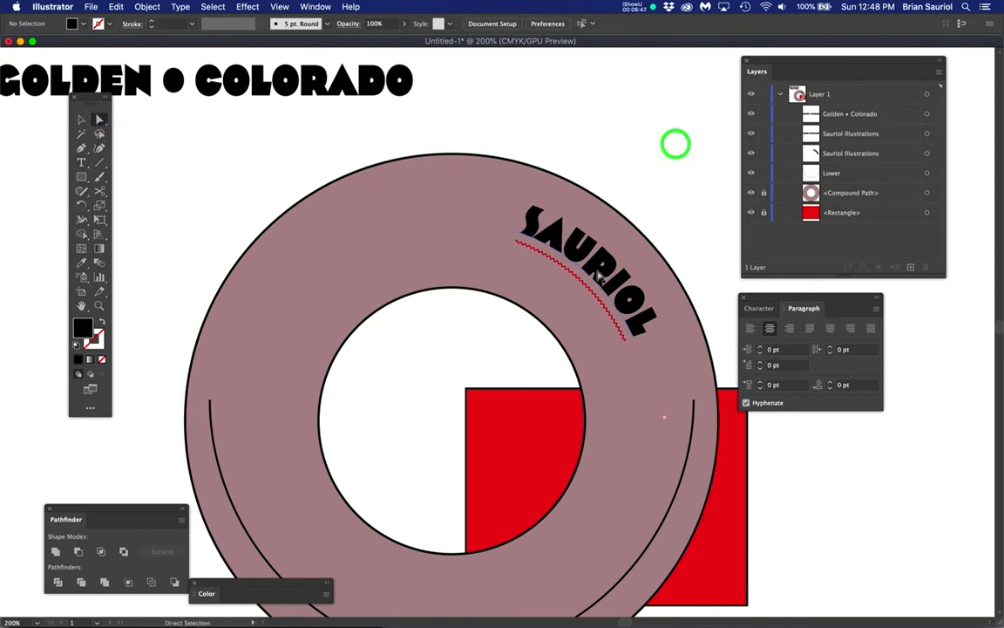
{"action": "left_click", "coordinate": [548, 228]}
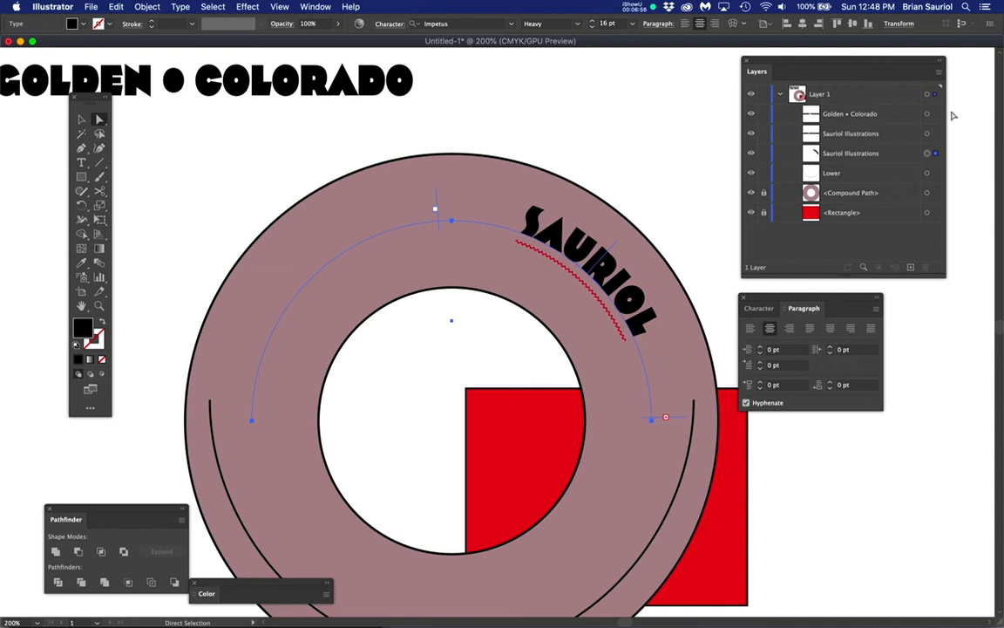
{"action": "double_click", "coordinate": [869, 94]}
{"action": "left_click", "coordinate": [369, 184]}
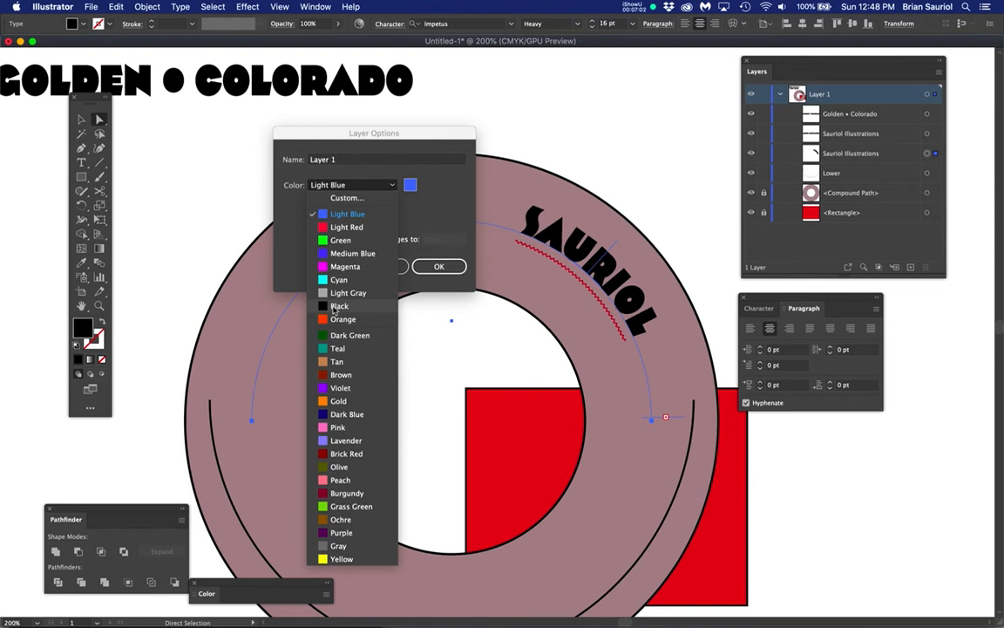
{"action": "left_click", "coordinate": [346, 413]}
{"action": "left_click", "coordinate": [436, 269]}
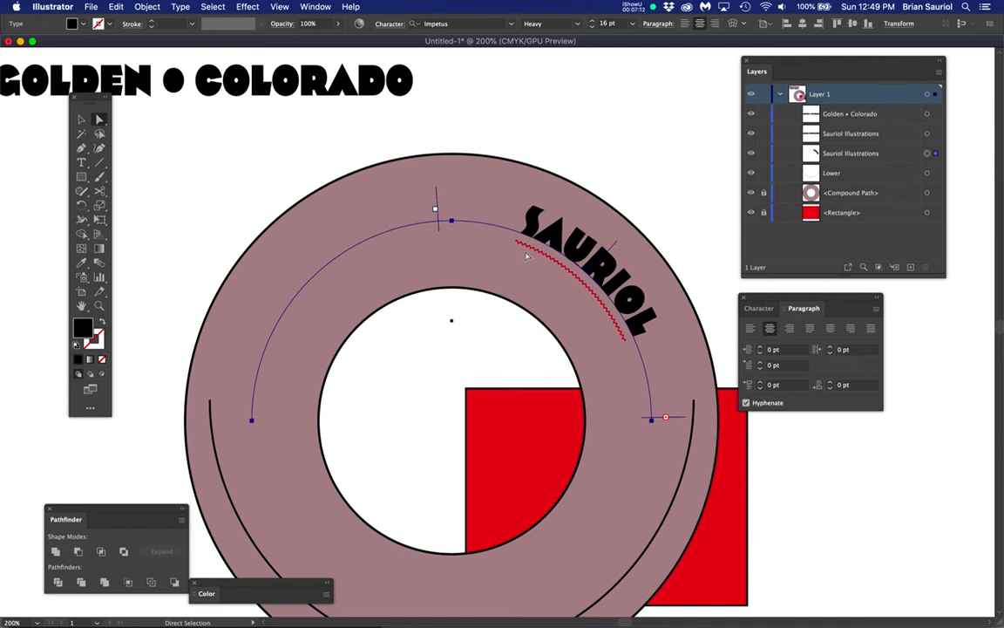
Move the start and end brackets of the arc text to the two ends of the upper path so the whole text fits.
{"action": "left_click", "coordinate": [515, 144]}
{"action": "left_click", "coordinate": [482, 222]}
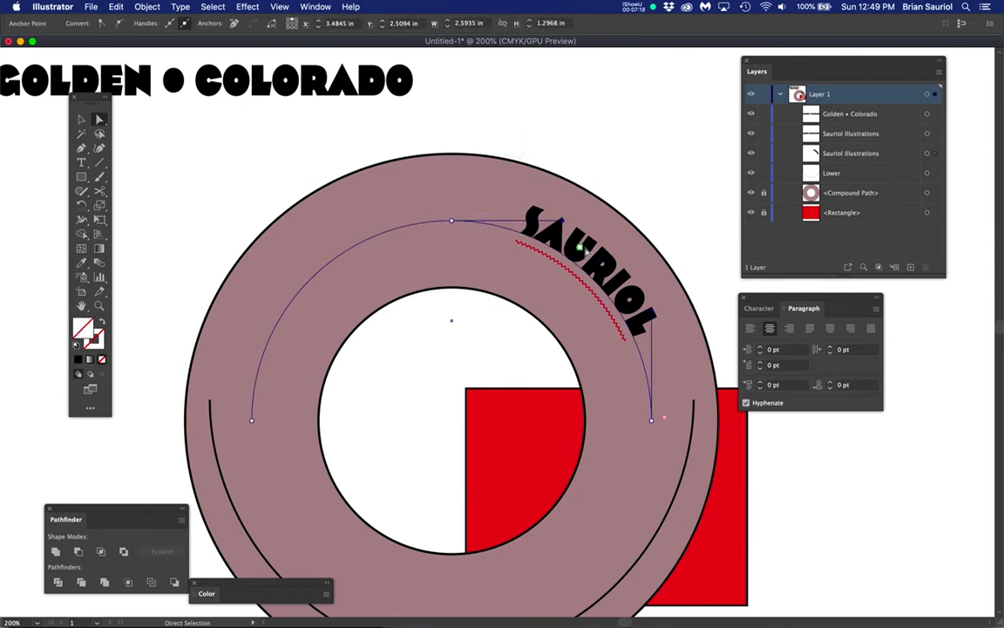
{"action": "left_click", "coordinate": [579, 256]}
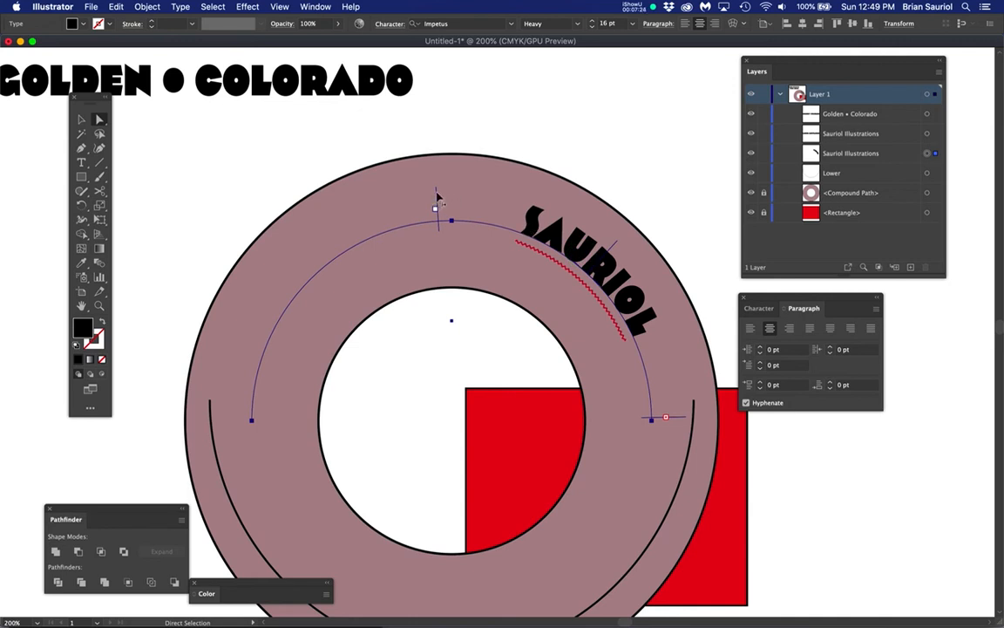
{"action": "left_click_drag", "start_coordinate": [437, 199], "coordinate": [228, 466]}
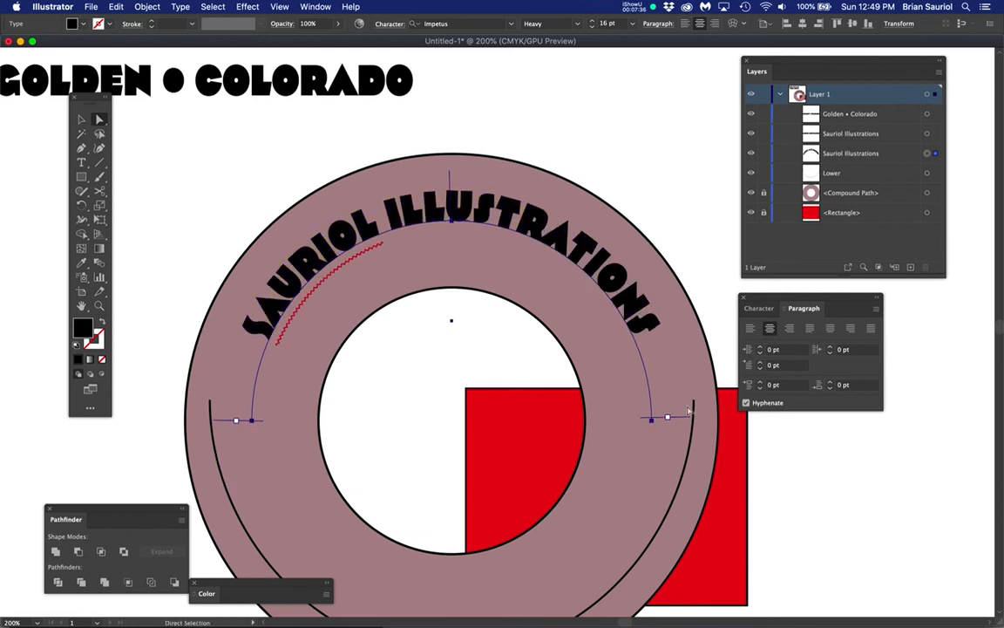
{"action": "left_click_drag", "start_coordinate": [688, 410], "coordinate": [671, 421]}
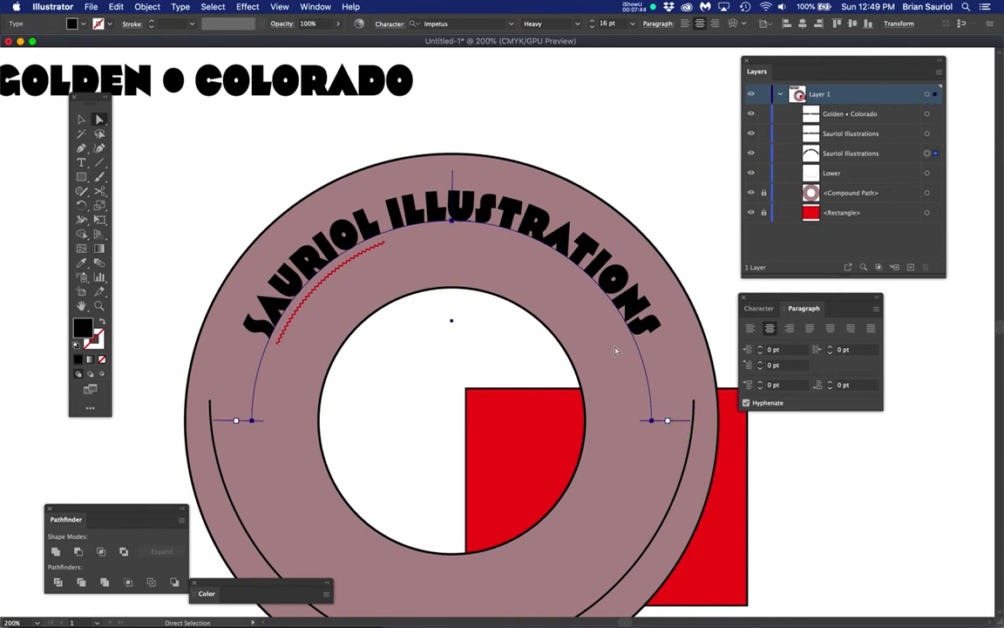
Fill the "Sauriol Illustrations" text on the arc with white (ffffff) and deselect it.
{"action": "left_click", "coordinate": [81, 327]}
{"action": "left_click", "coordinate": [81, 327]}
{"action": "left_click", "coordinate": [321, 128]}
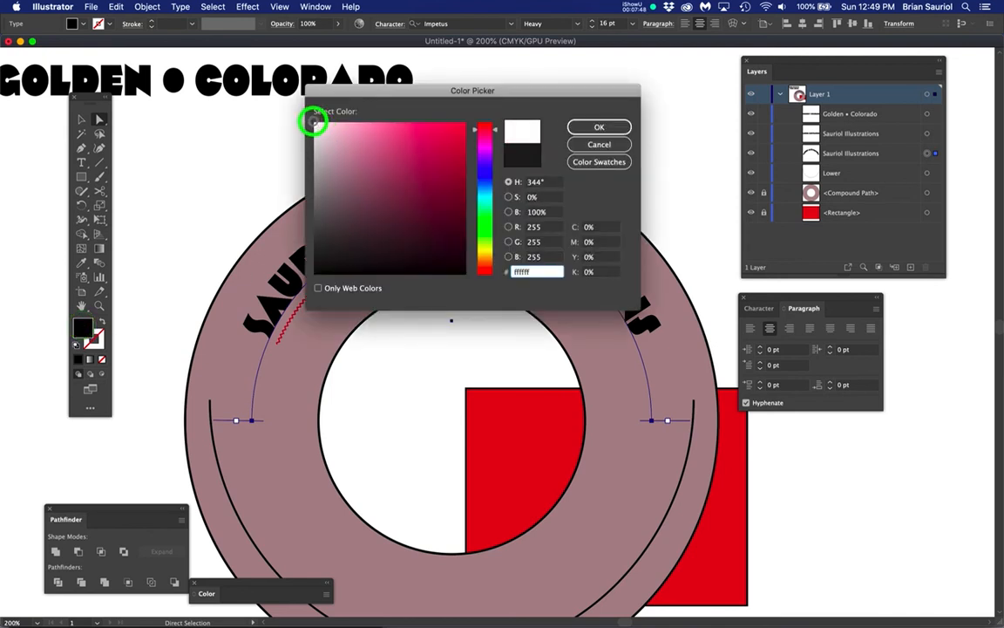
{"action": "left_click", "coordinate": [578, 126]}
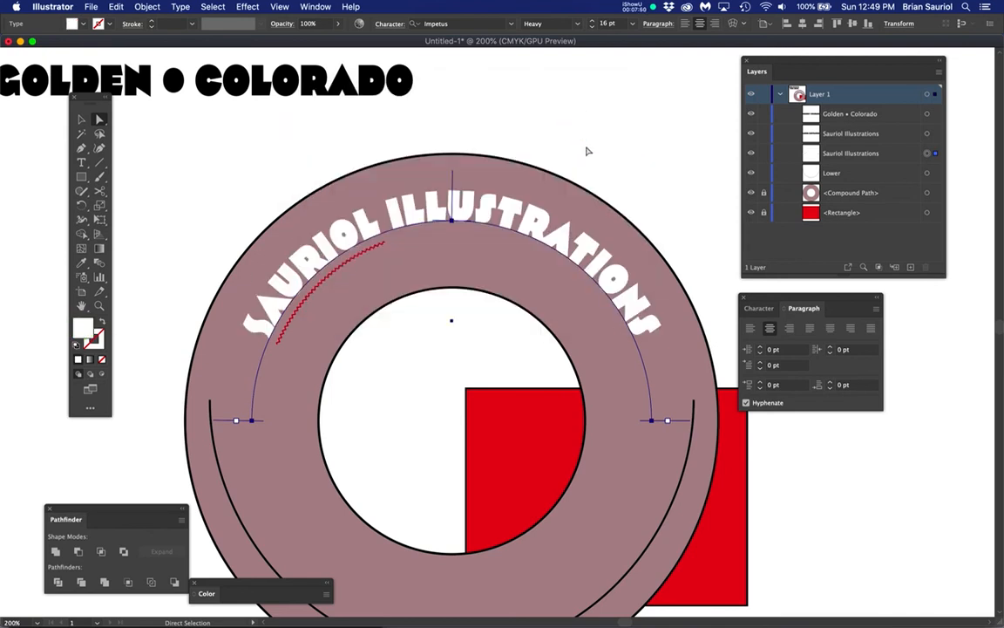
{"action": "key", "text": "super+minus"}
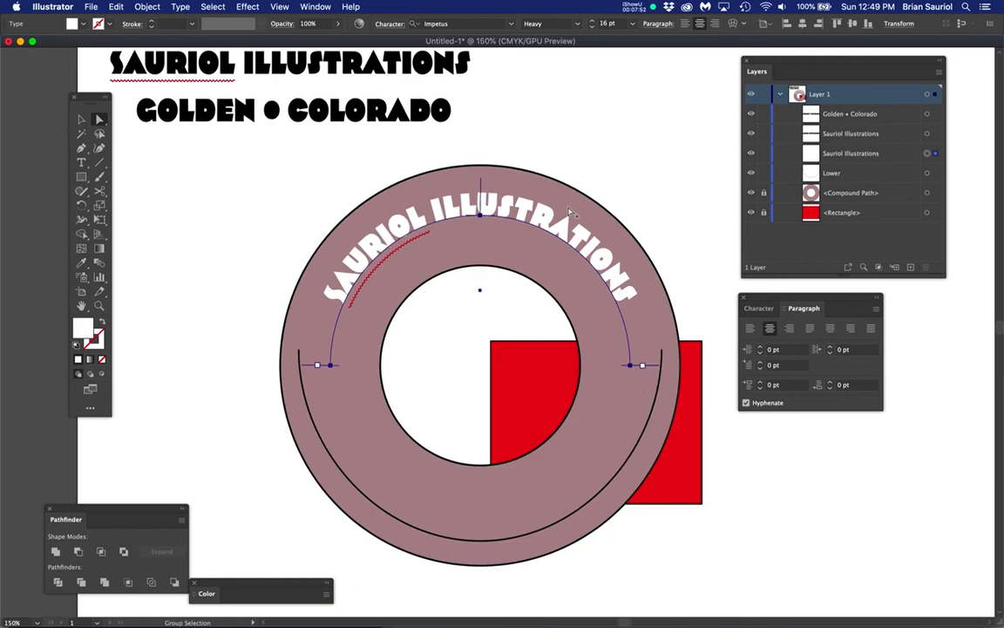
{"action": "left_click", "coordinate": [607, 176]}
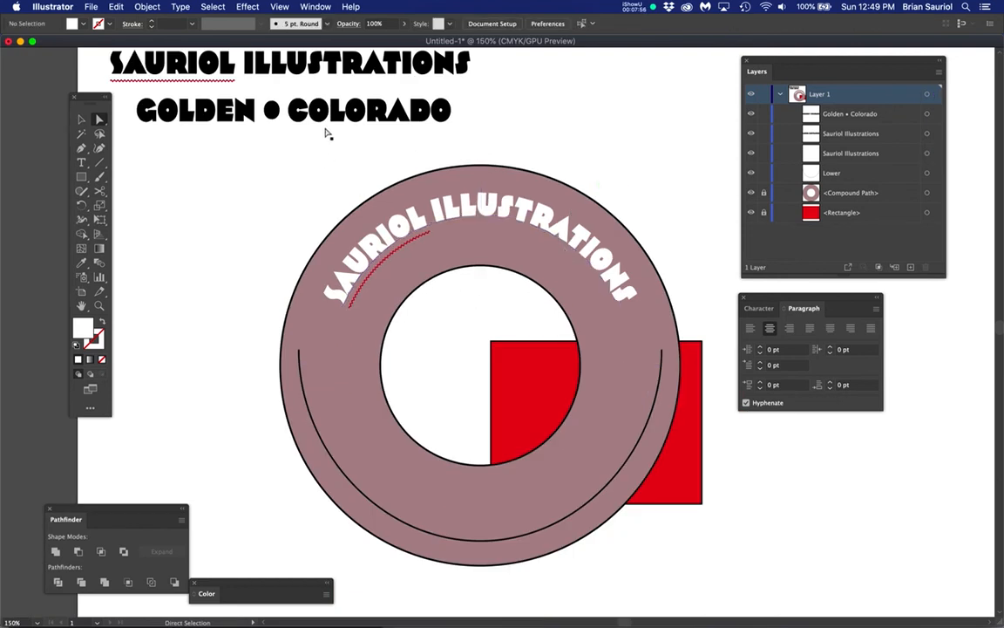
Copy the whole "Golden • Colorado" line above the ring with the Type tool and deselect it.
{"action": "key", "text": "t"}
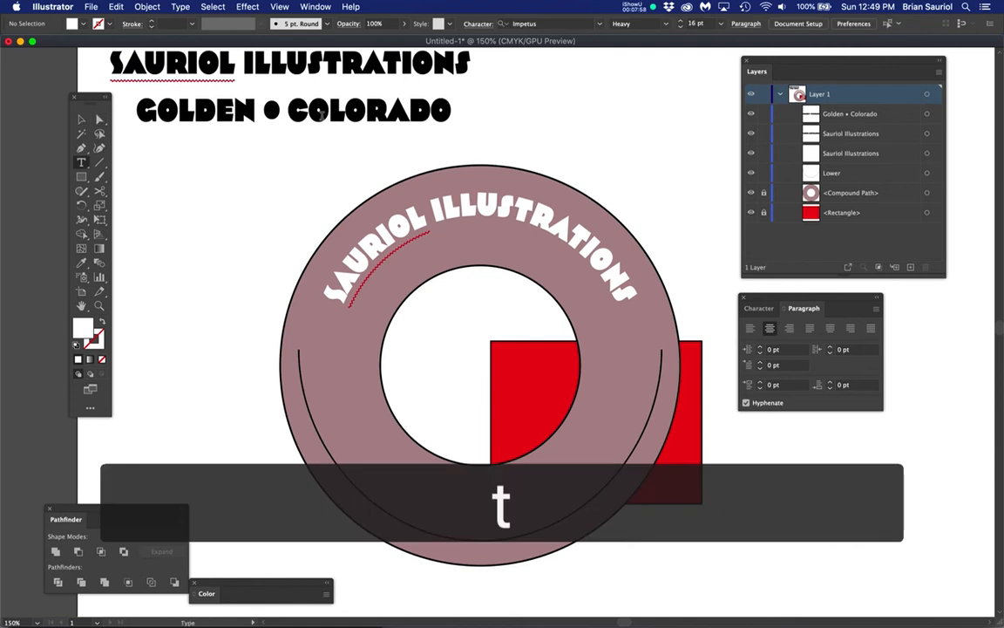
{"action": "double_click", "coordinate": [321, 114]}
{"action": "left_click", "coordinate": [321, 114]}
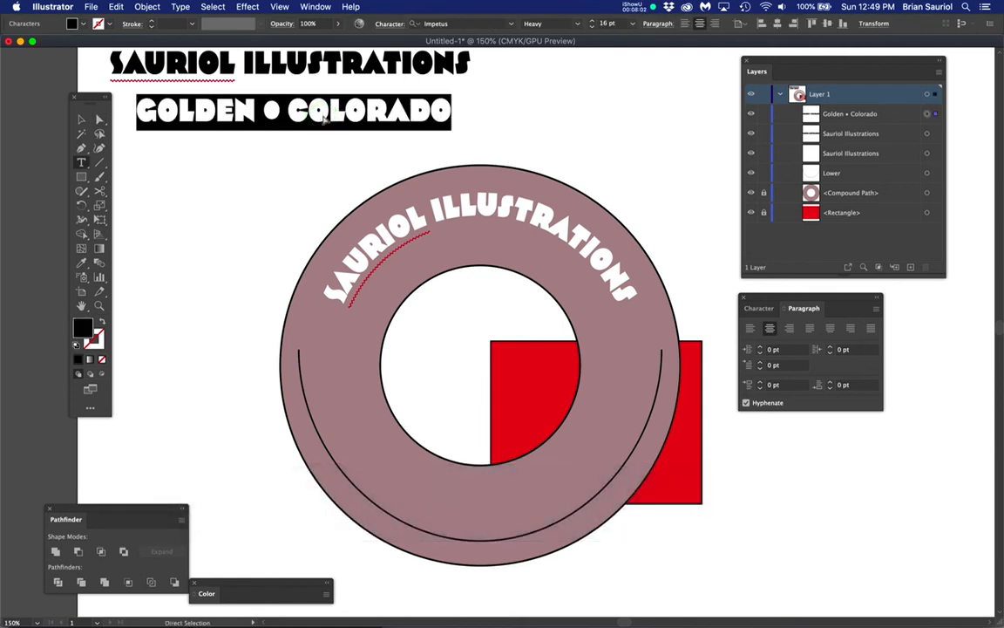
{"action": "key", "text": "super+c"}
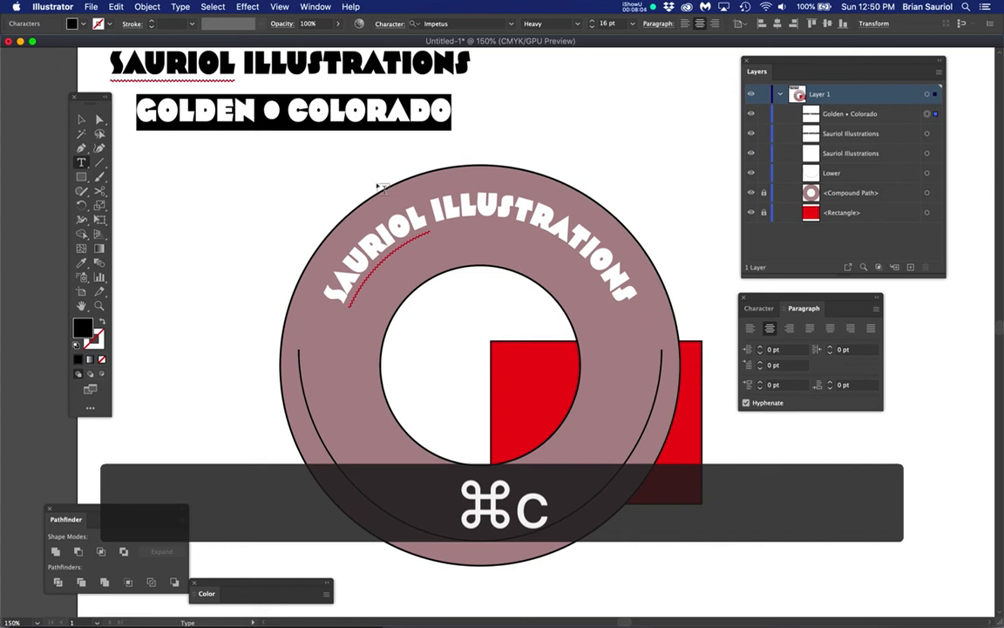
{"action": "left_click", "coordinate": [558, 107]}
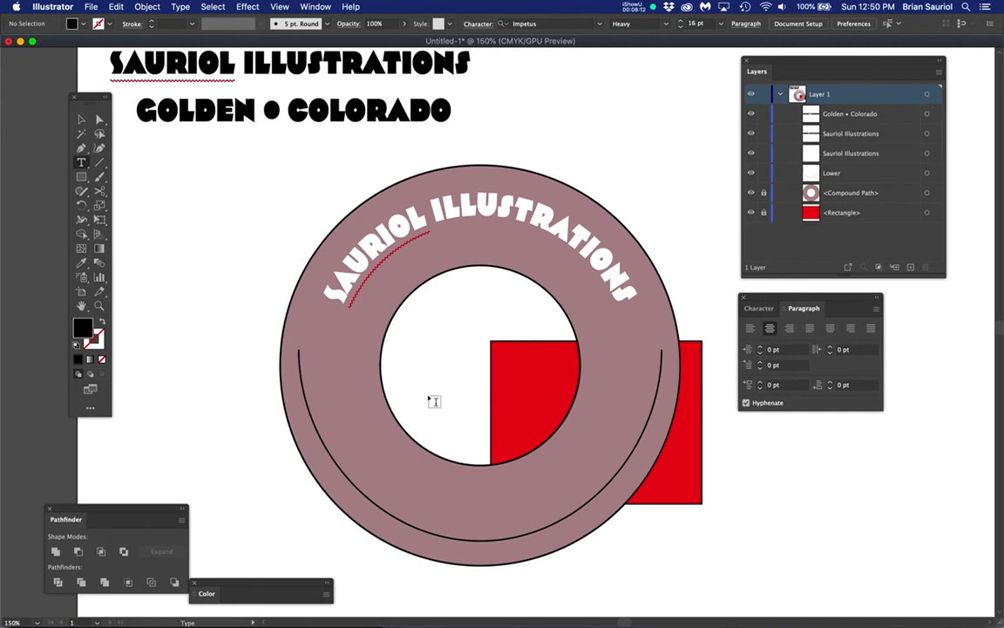
Convert the lower half-circle into a type path and paste "Golden • Colorado" onto it in place of the placeholder text.
{"action": "scroll", "coordinate": [433, 401], "scroll_direction": "down", "scroll_amount": 2}
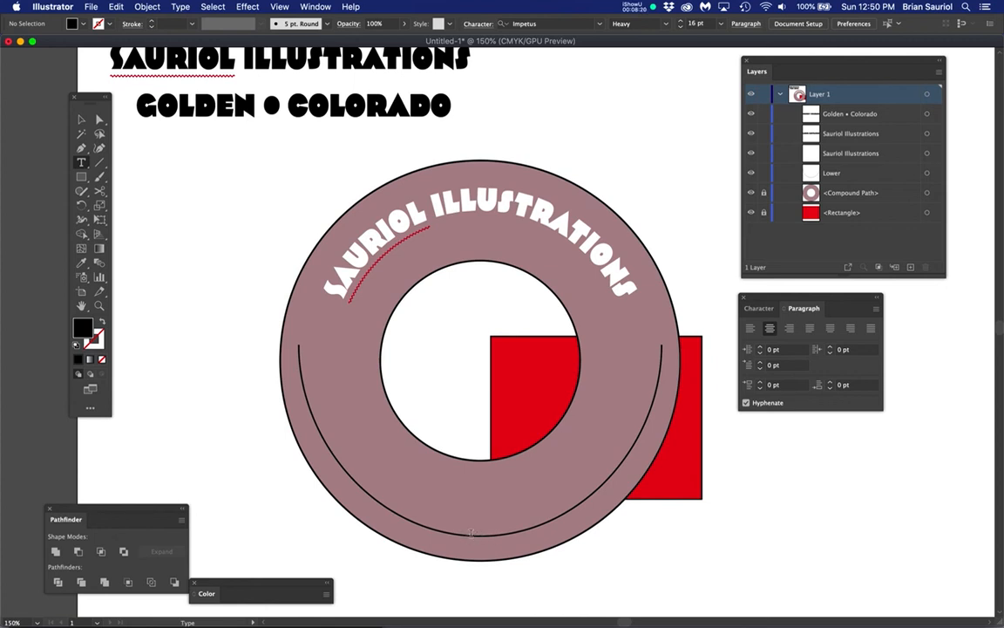
{"action": "left_click", "coordinate": [472, 533]}
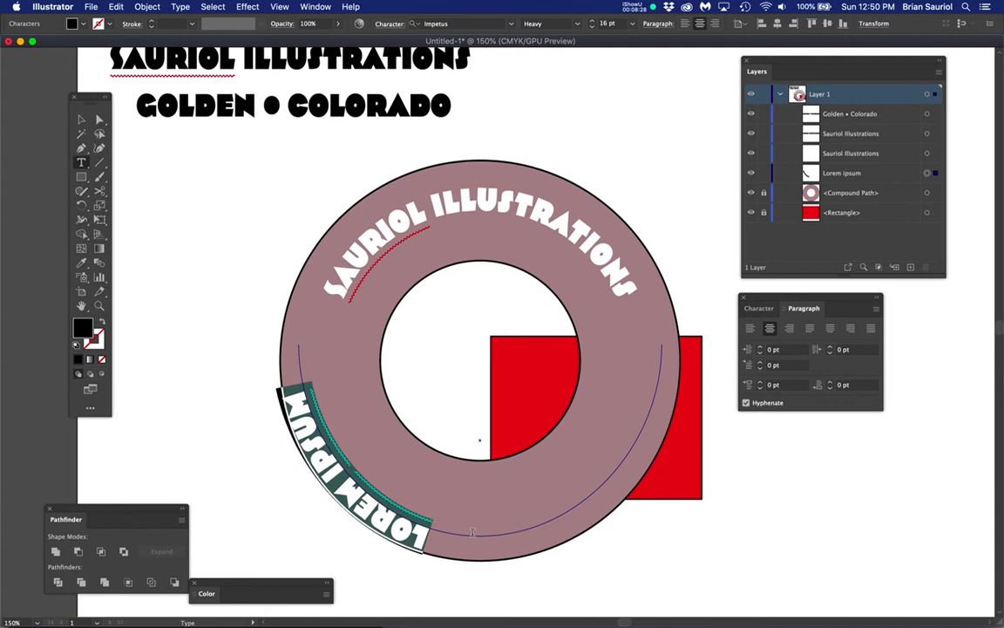
{"action": "key", "text": "super"}
{"action": "key", "text": "super+v"}
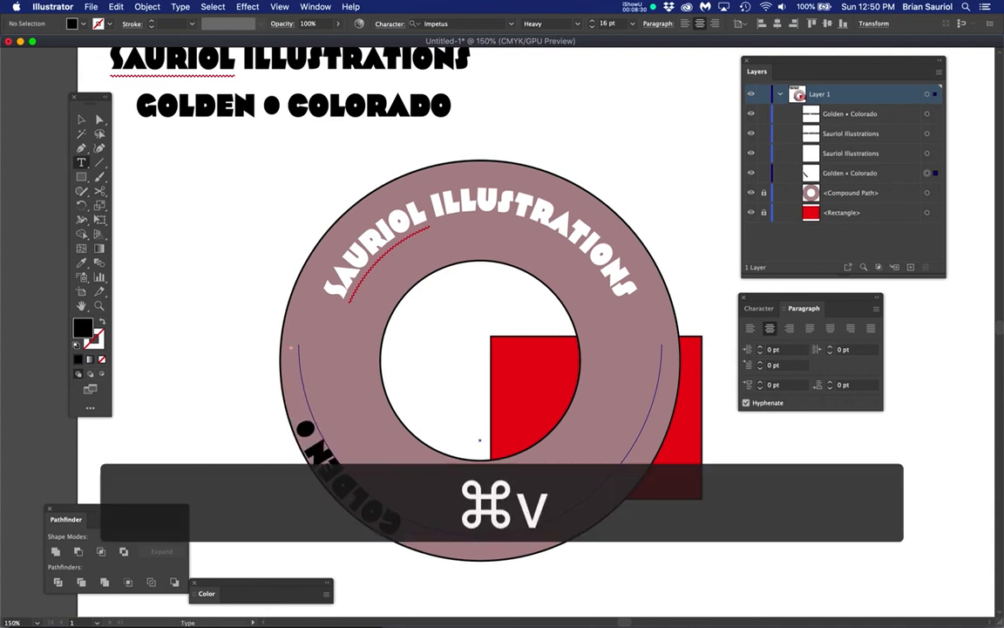
Extend the lower text's bracket to the far end of its arc and flip the text to the inside so it reads upright.
{"action": "scroll", "coordinate": [471, 533], "scroll_direction": "up", "scroll_amount": 1}
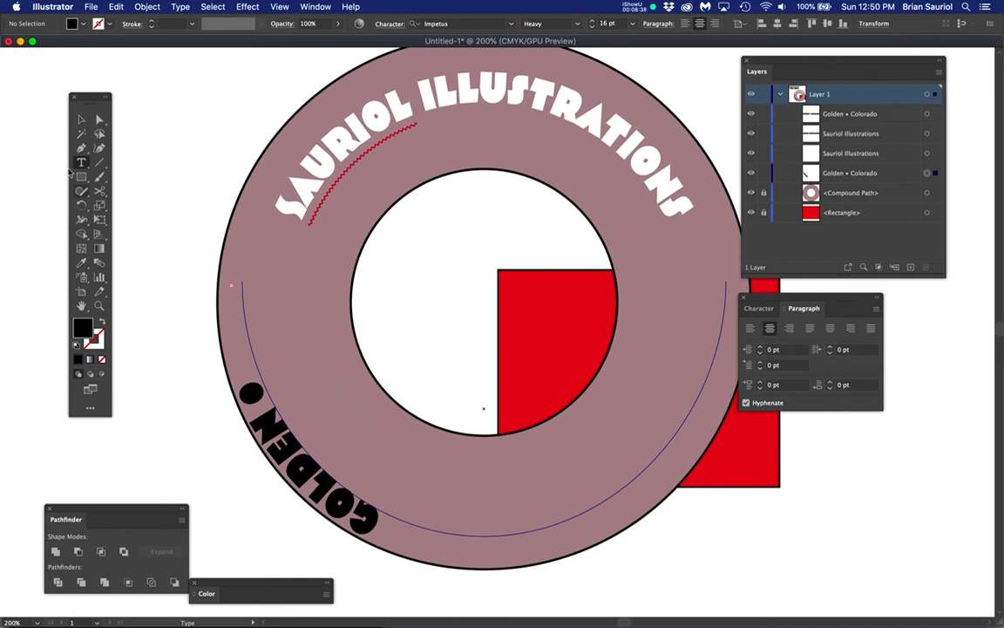
{"action": "left_click", "coordinate": [99, 118]}
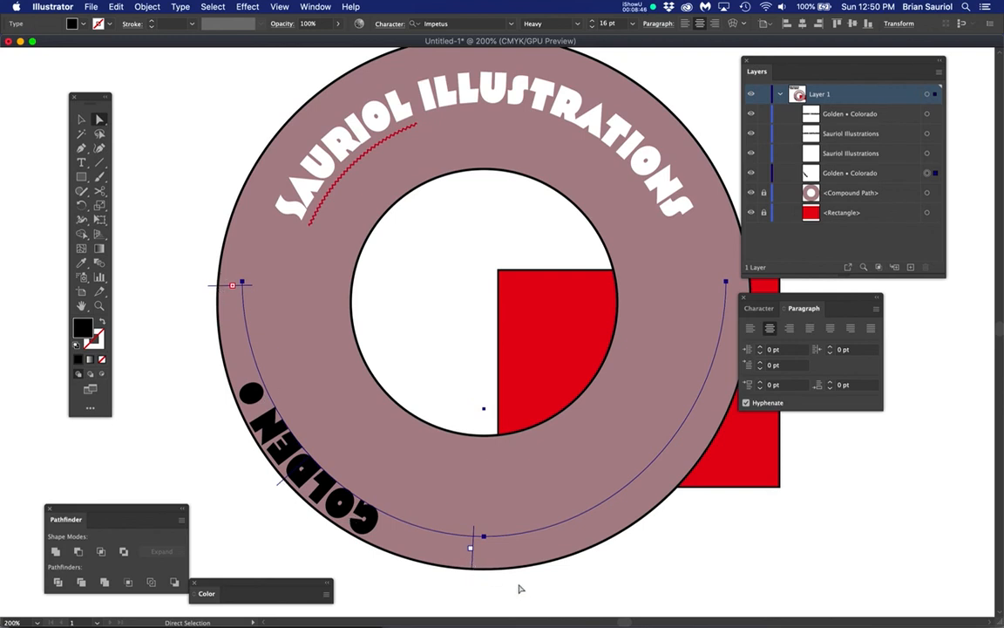
{"action": "left_click_drag", "start_coordinate": [476, 570], "coordinate": [748, 287]}
{"action": "left_click_drag", "start_coordinate": [819, 315], "coordinate": [877, 339]}
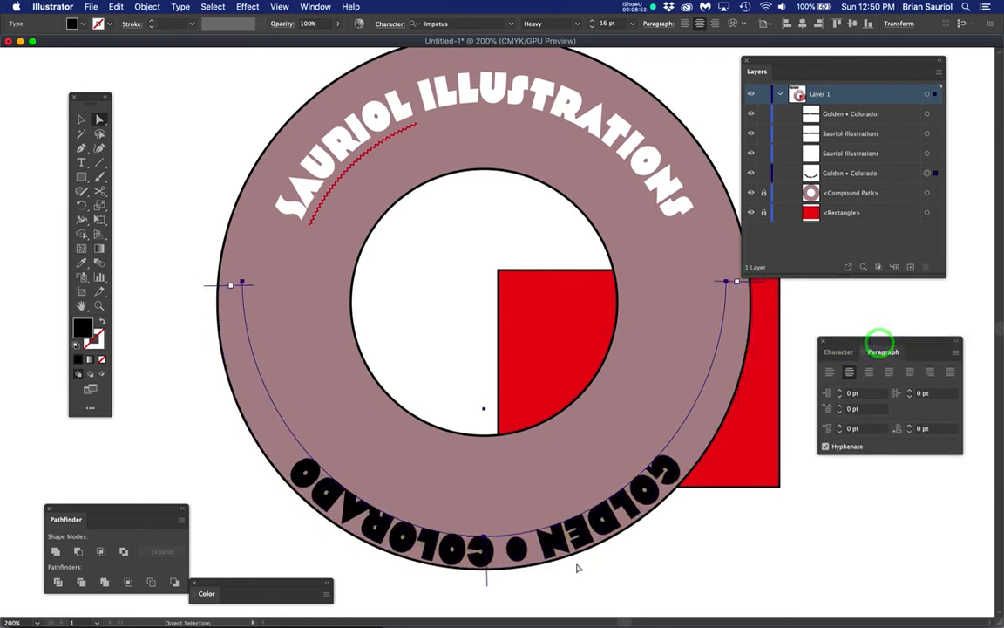
{"action": "left_click", "coordinate": [487, 586]}
{"action": "left_click_drag", "start_coordinate": [486, 585], "coordinate": [502, 491]}
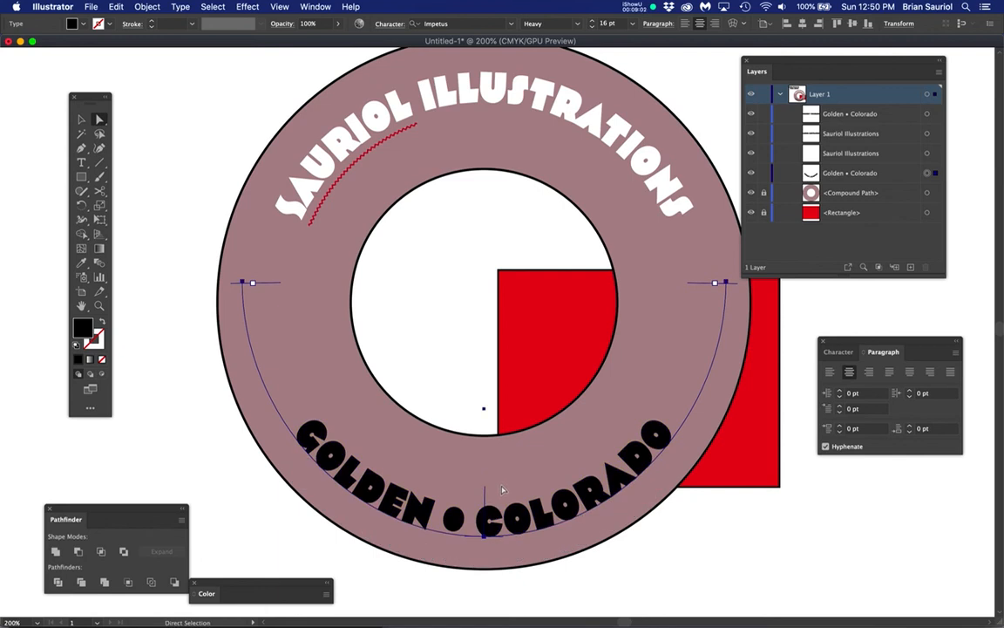
Fill the "Golden • Colorado" text on the lower arc with white and deselect it.
{"action": "double_click", "coordinate": [82, 328]}
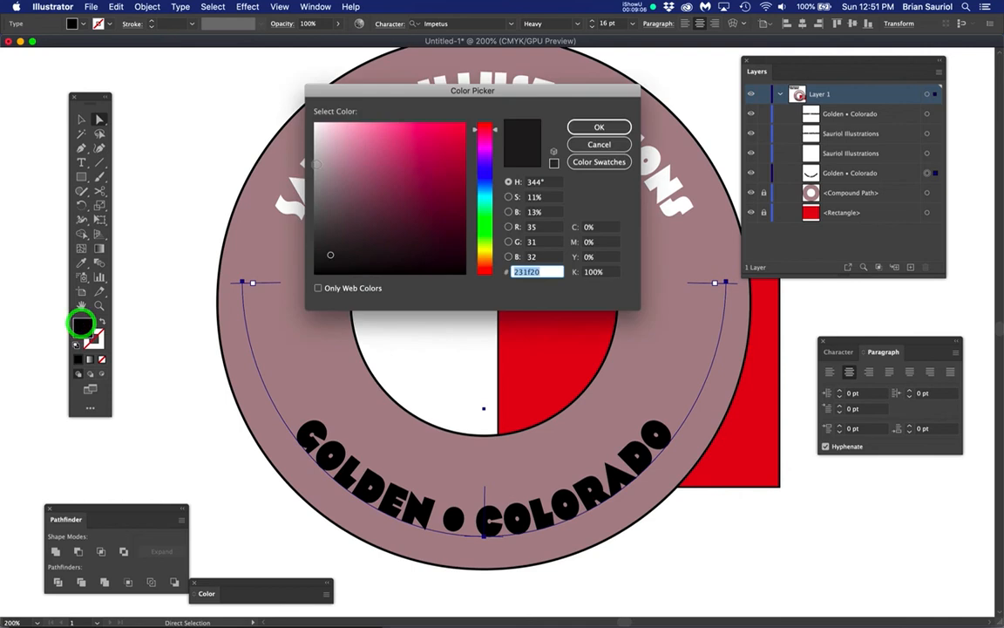
{"action": "left_click_drag", "start_coordinate": [316, 125], "coordinate": [299, 119]}
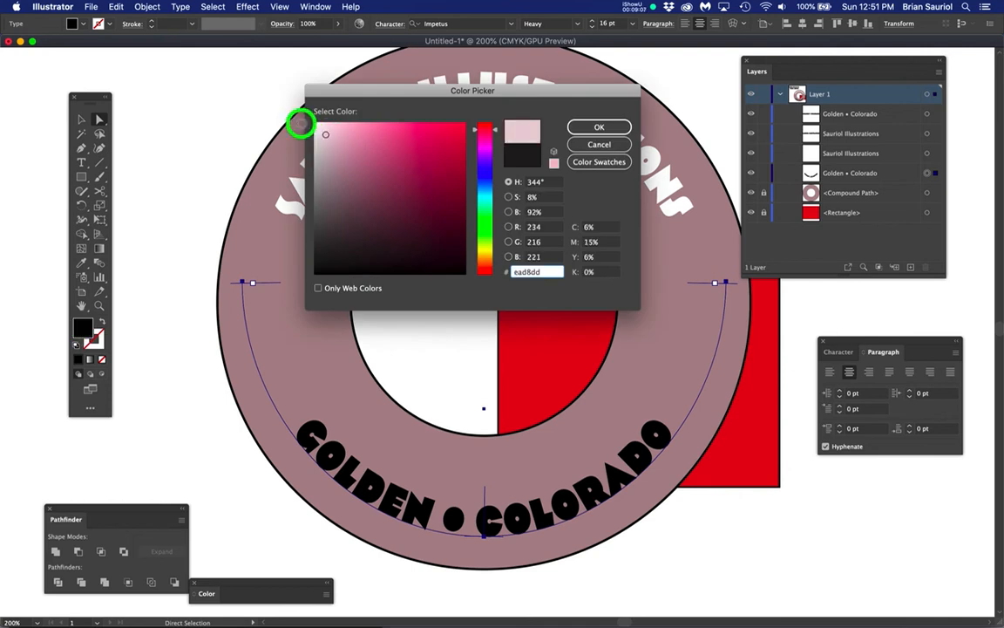
{"action": "left_click", "coordinate": [598, 129]}
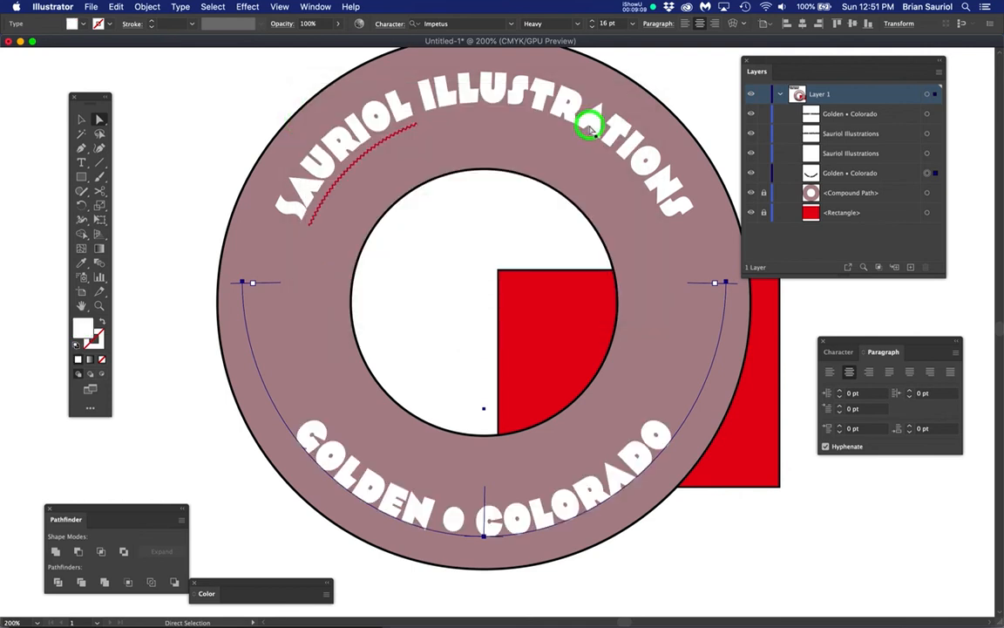
{"action": "left_click", "coordinate": [219, 151]}
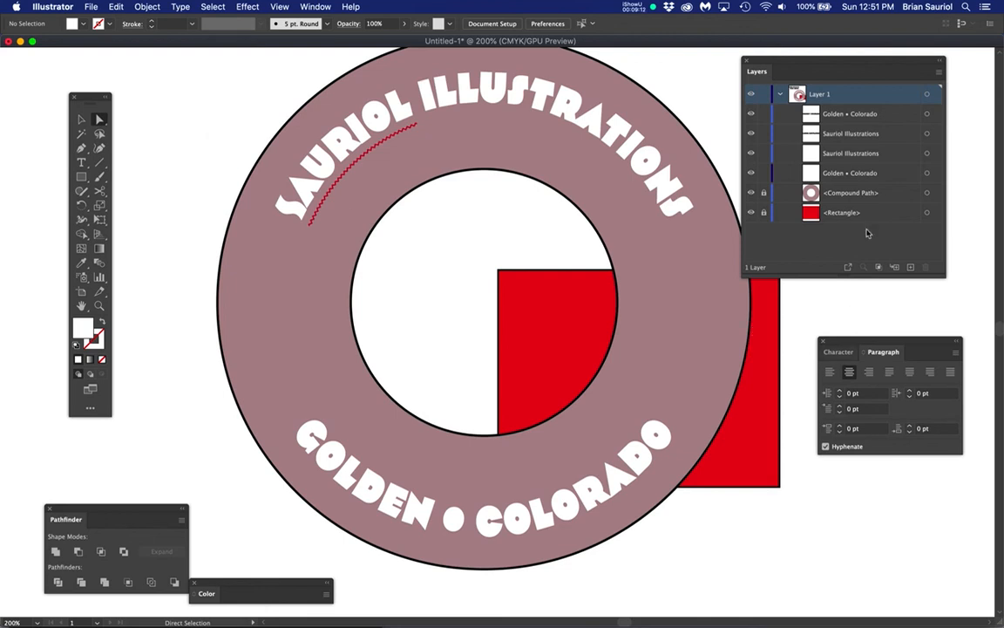
Hide the red rectangle behind the ring.
{"action": "left_click", "coordinate": [752, 213]}
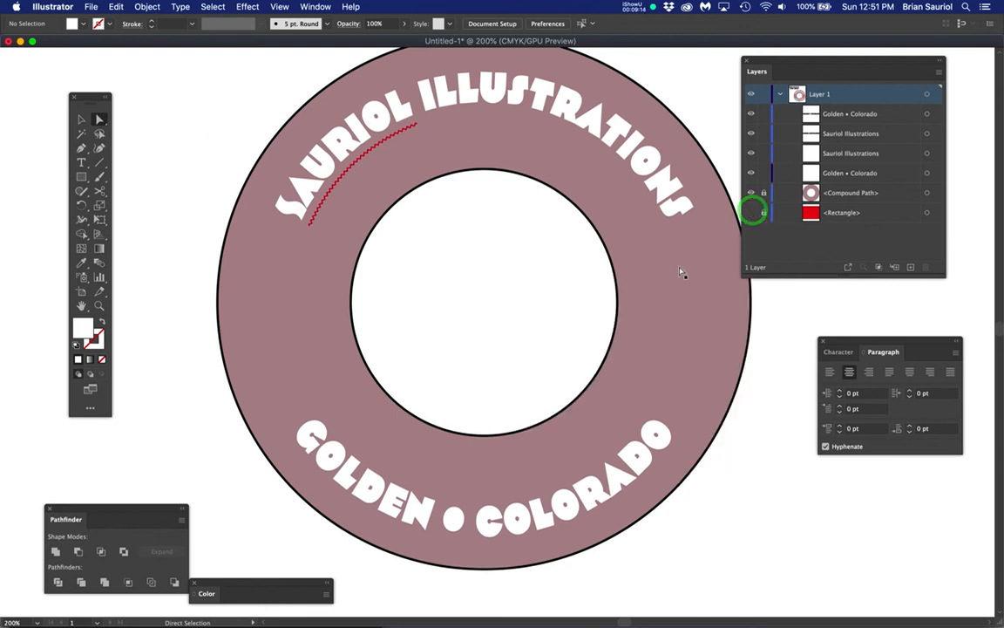
{"action": "scroll", "coordinate": [662, 278], "scroll_direction": "down", "scroll_amount": 1}
{"action": "left_click_drag", "start_coordinate": [661, 275], "coordinate": [583, 283]}
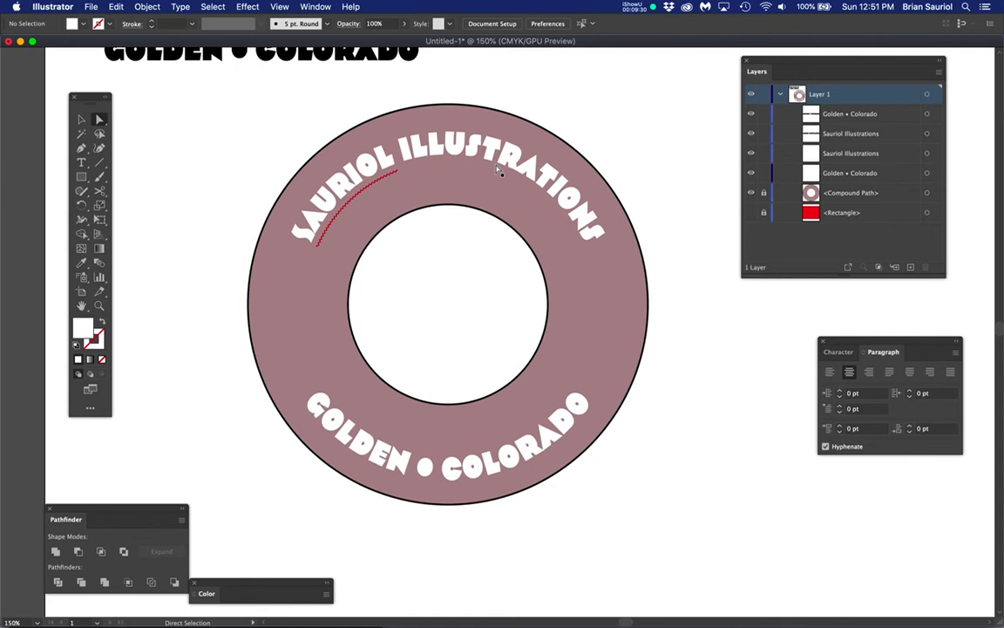
{"action": "scroll", "coordinate": [466, 172], "scroll_direction": "up", "scroll_amount": 1}
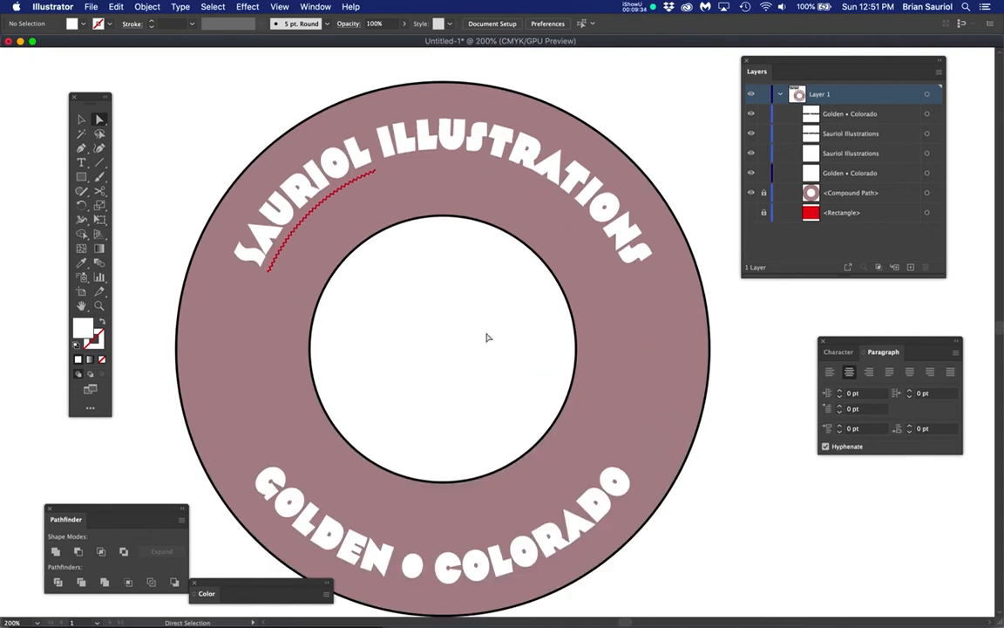
Show the character settings and move the collapsed Color panel off the artwork to below them.
{"action": "left_click", "coordinate": [838, 351]}
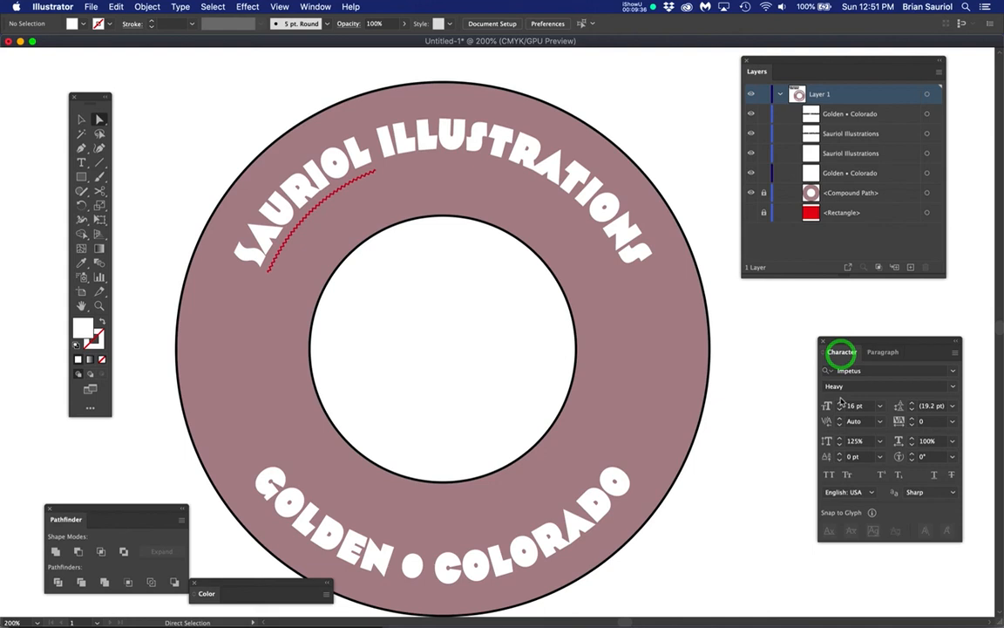
{"action": "scroll", "coordinate": [610, 337], "scroll_direction": "down", "scroll_amount": 1}
{"action": "scroll", "coordinate": [609, 335], "scroll_direction": "down", "scroll_amount": 1}
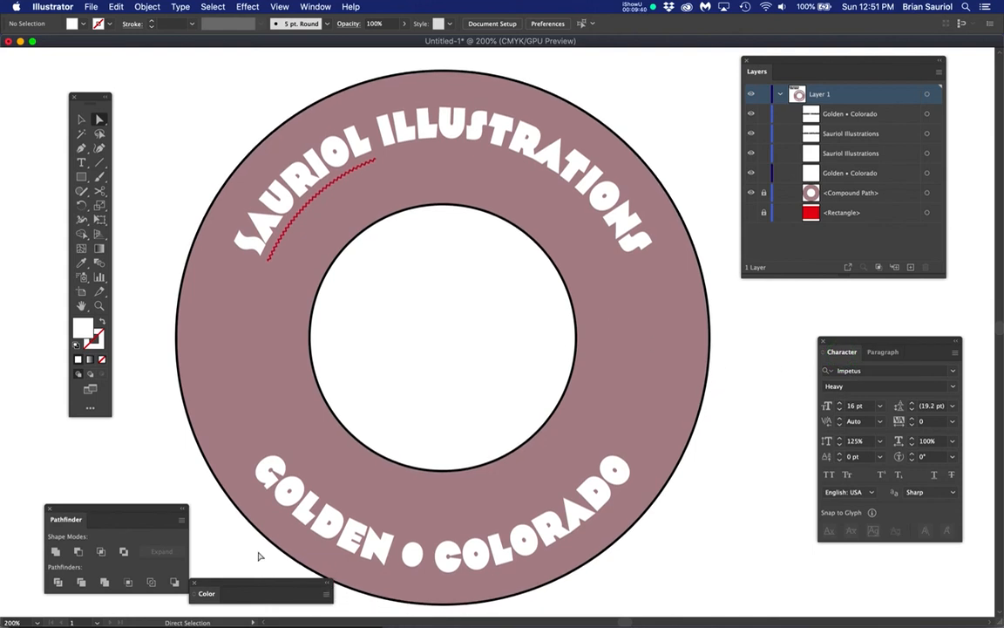
{"action": "left_click", "coordinate": [259, 584]}
{"action": "left_click_drag", "start_coordinate": [259, 584], "coordinate": [866, 574]}
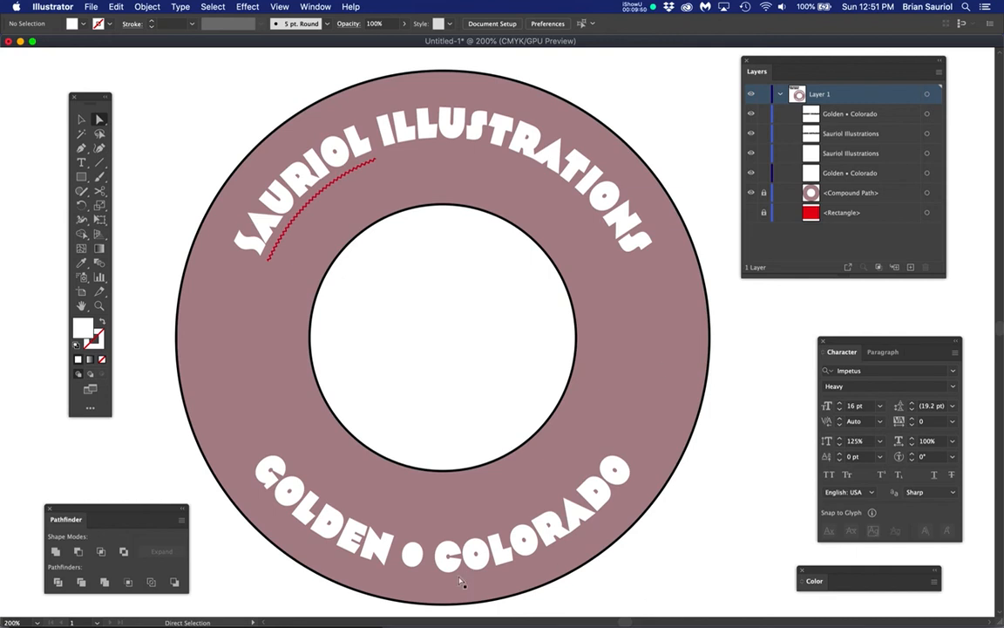
Reduce the font size of the bullet between "Golden" and "Colorado" on the lower arc to 7 pt.
{"action": "key", "text": "t"}
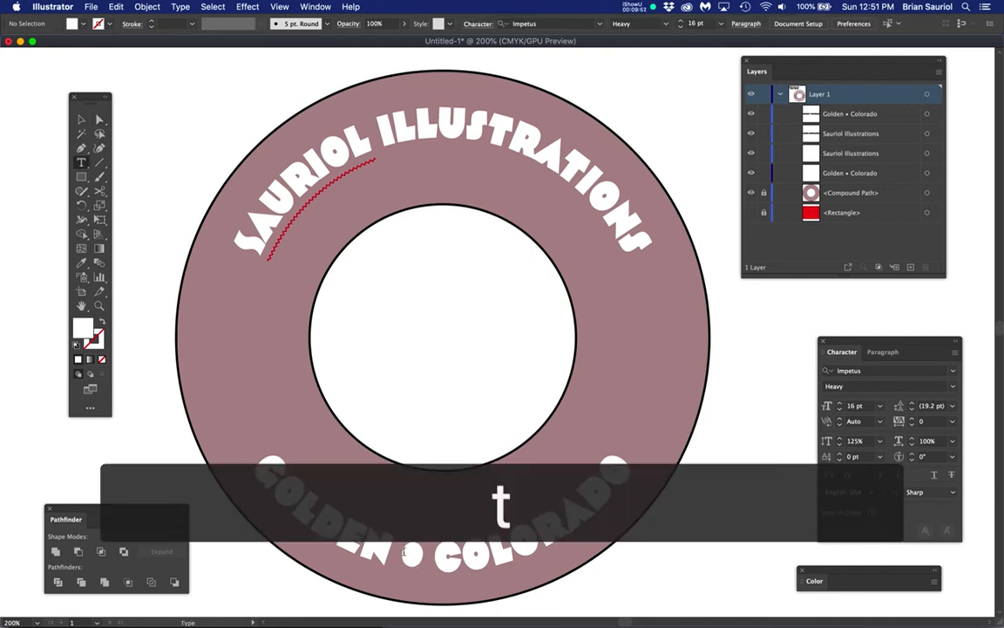
{"action": "left_click_drag", "start_coordinate": [404, 551], "coordinate": [424, 559]}
{"action": "left_click", "coordinate": [839, 409]}
{"action": "left_click", "coordinate": [841, 409]}
{"action": "left_click", "coordinate": [841, 408]}
{"action": "left_click", "coordinate": [441, 556], "text": "super"}
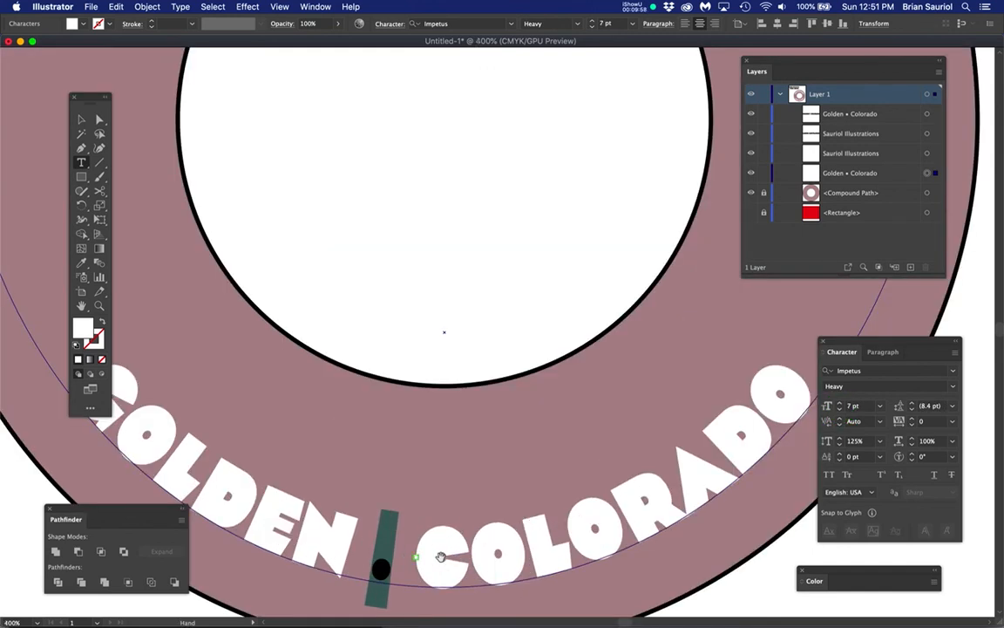
Raise the bullet on the lower arc with a baseline shift of 5 pt and deselect the text.
{"action": "scroll", "coordinate": [453, 545], "scroll_direction": "down", "scroll_amount": 5}
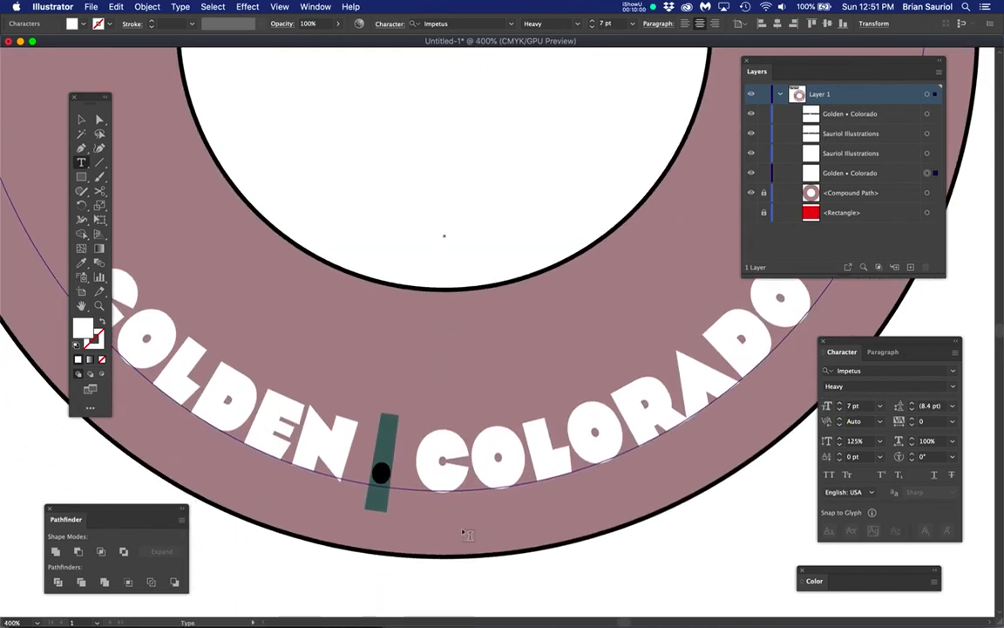
{"action": "scroll", "coordinate": [467, 534], "scroll_direction": "down", "scroll_amount": 1}
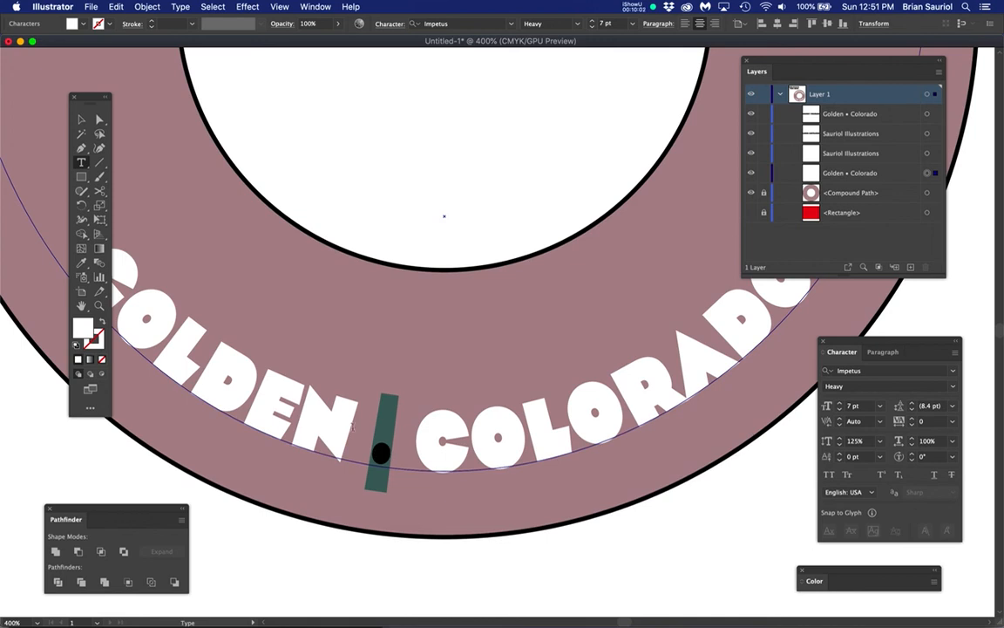
{"action": "left_click", "coordinate": [840, 455]}
{"action": "left_click", "coordinate": [839, 453]}
{"action": "left_click", "coordinate": [840, 452]}
{"action": "left_click", "coordinate": [840, 452]}
{"action": "left_click", "coordinate": [839, 452]}
{"action": "left_click", "coordinate": [98, 119]}
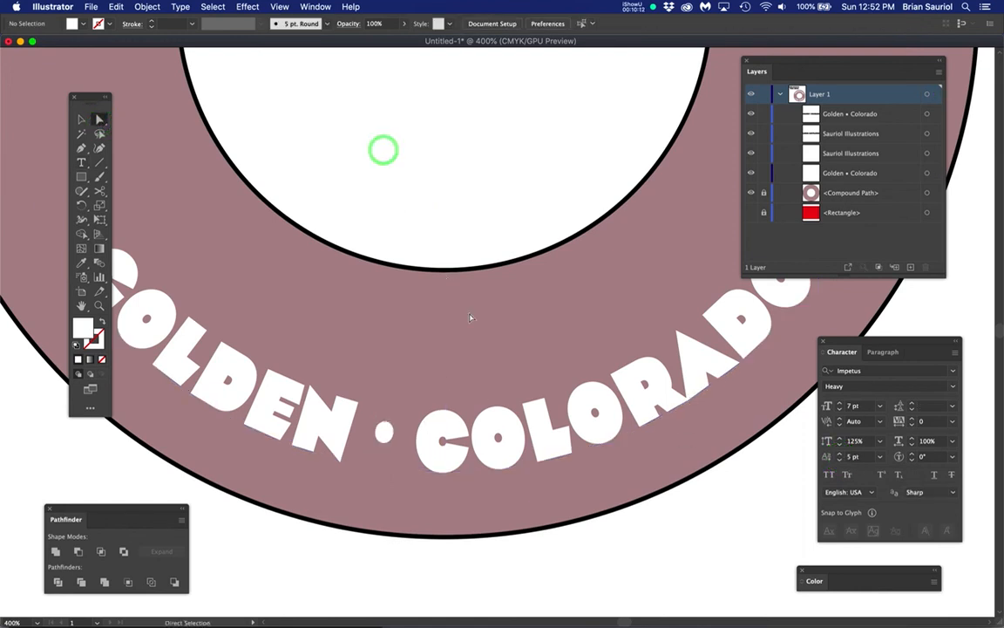
Select the "Sauriol Illustrations" arc text as an object and move the character settings closer to the ring.
{"action": "key", "text": "super+minus"}
{"action": "key", "text": "super+minus"}
{"action": "key", "text": "super+minus"}
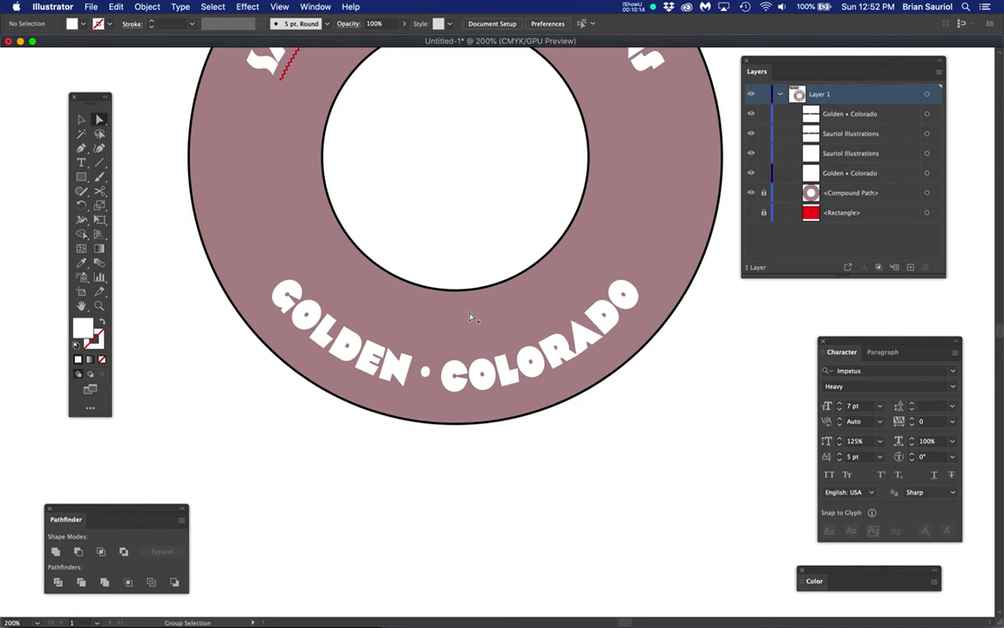
{"action": "scroll", "coordinate": [473, 296], "scroll_direction": "up", "scroll_amount": 3}
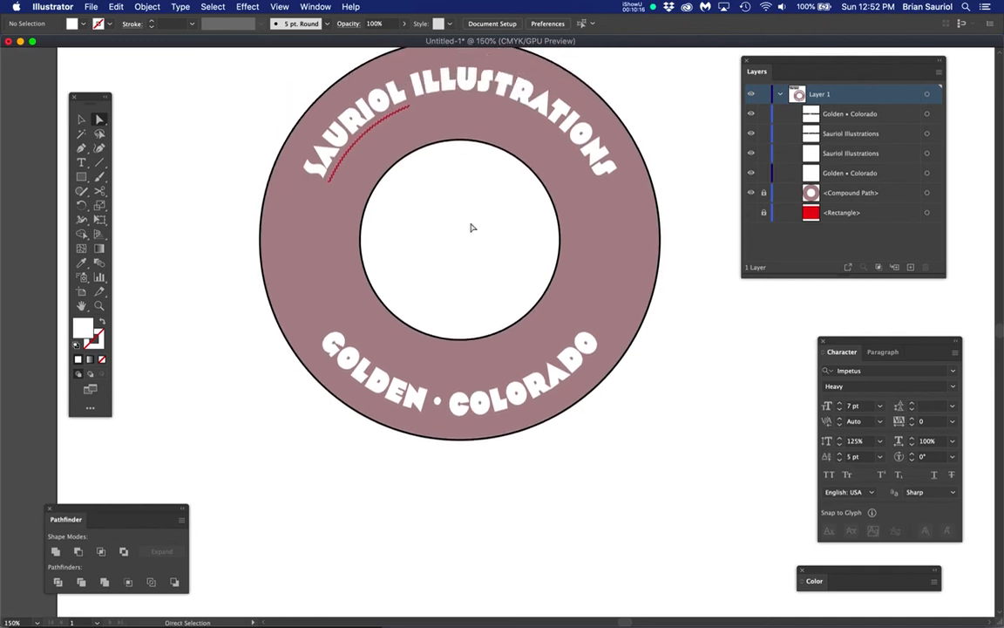
{"action": "key", "text": "v"}
{"action": "left_click", "coordinate": [478, 84]}
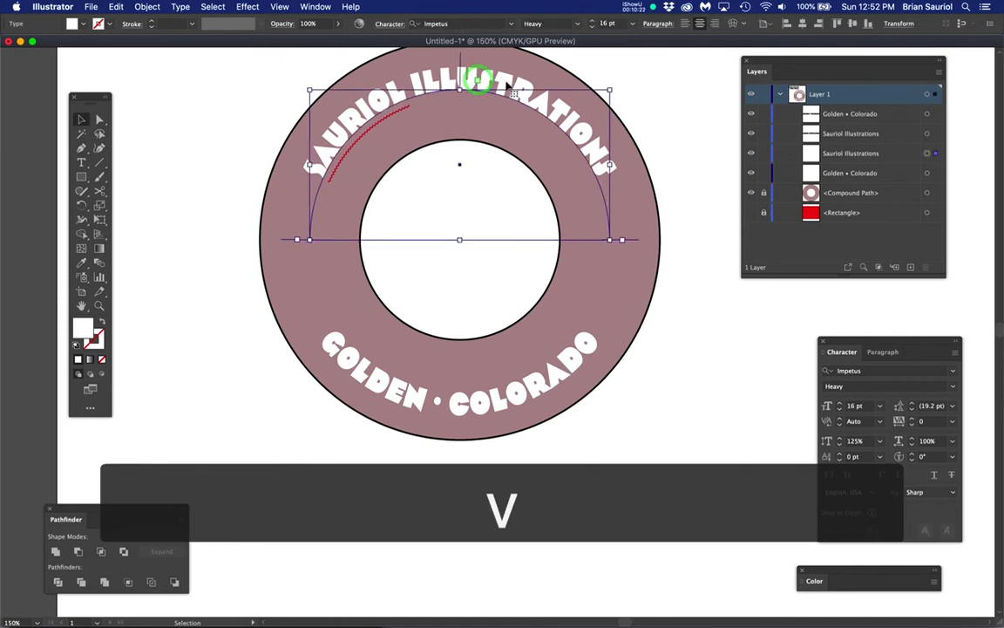
{"action": "left_click_drag", "start_coordinate": [807, 339], "coordinate": [739, 297]}
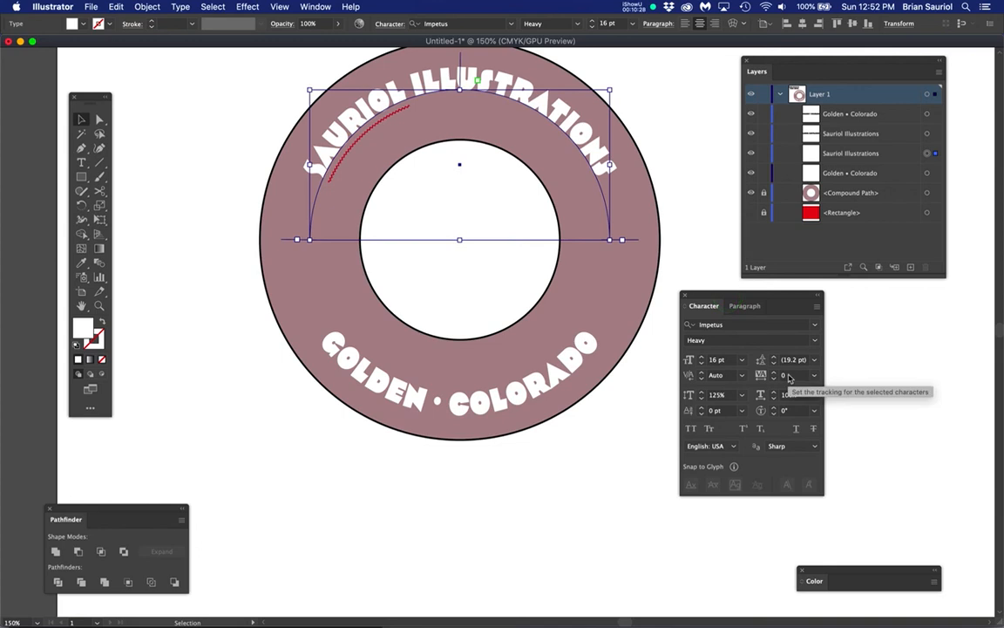
Try tracking values of 25 and 50 on the "Sauriol Illustrations" arc text.
{"action": "left_click", "coordinate": [784, 374]}
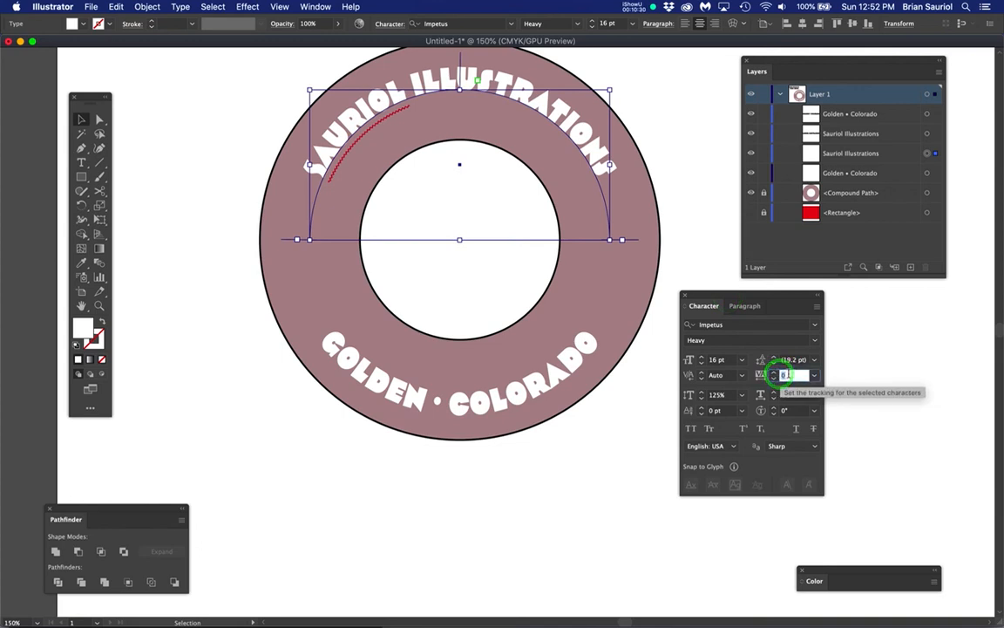
{"action": "type", "text": "25"}
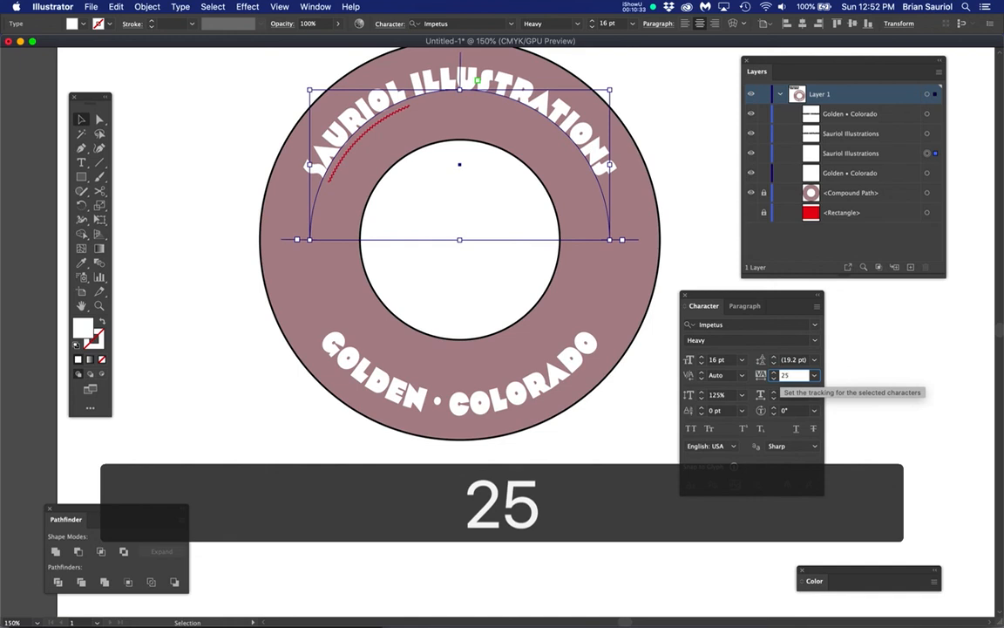
{"action": "key", "text": "Return"}
{"action": "left_click", "coordinate": [787, 376]}
{"action": "type", "text": "50"}
{"action": "key", "text": "Return"}
Set the tracking of the "Sauriol Illustrations" arc text to 100.
{"action": "left_click", "coordinate": [781, 375]}
{"action": "type", "text": "10"}
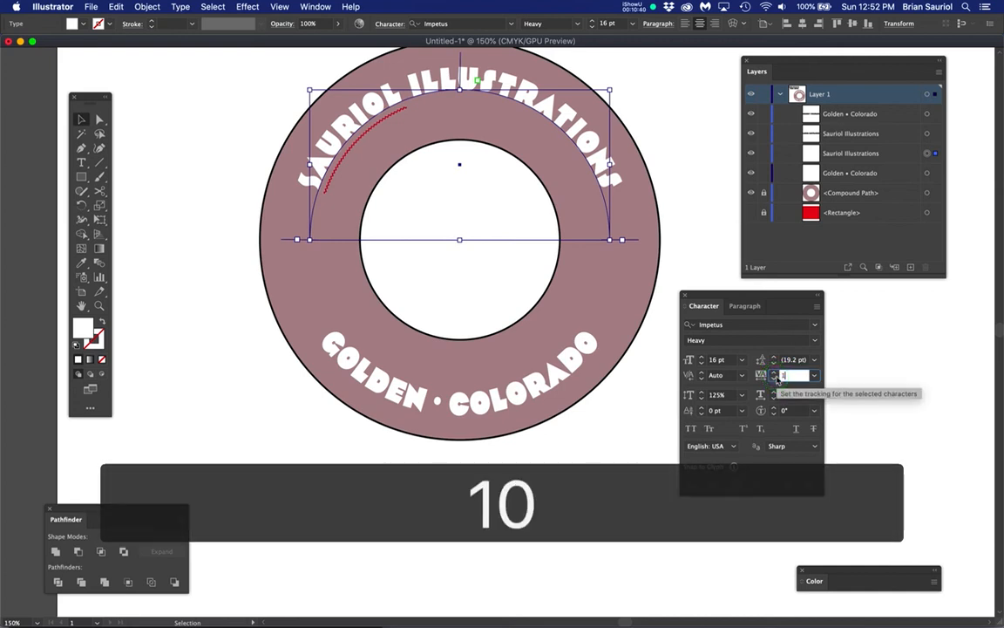
{"action": "type", "text": "0"}
{"action": "key", "text": "Return"}
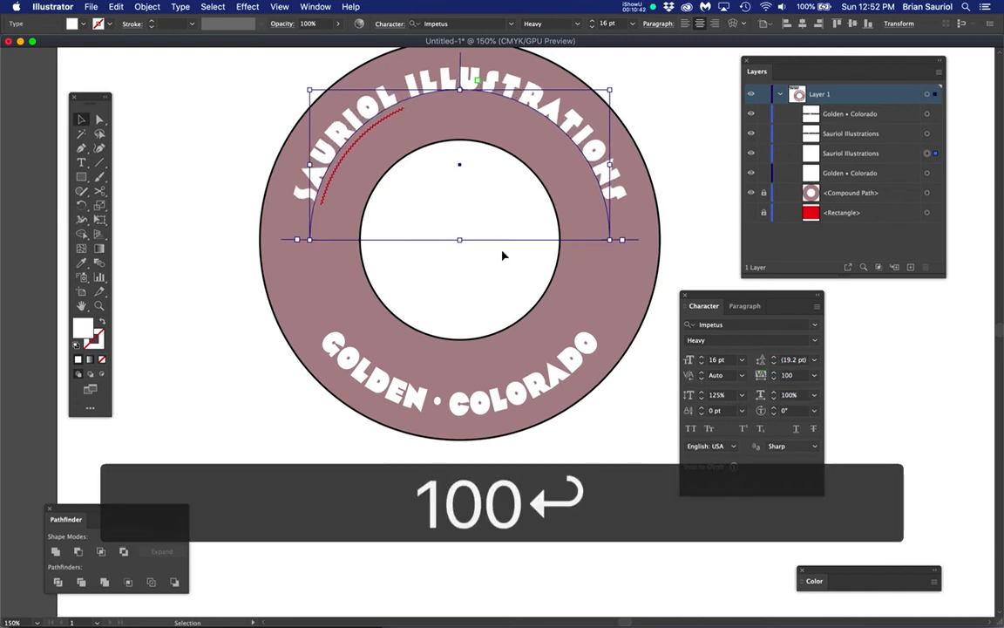
Set the tracking of the "Golden • Colorado" arc text to 100, deselect it, and move the character settings away from the ring.
{"action": "left_click", "coordinate": [517, 393]}
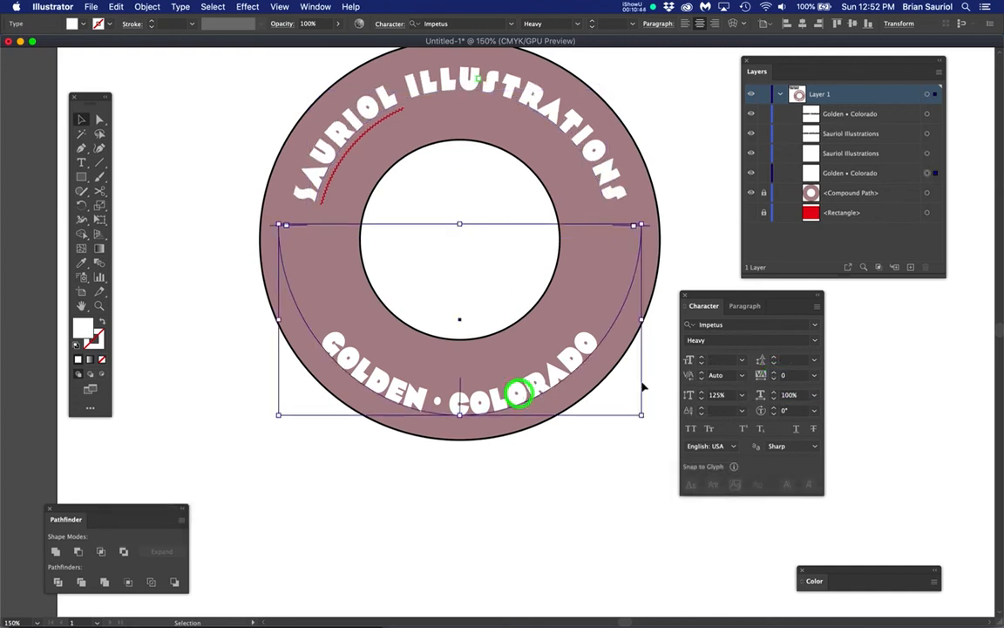
{"action": "left_click", "coordinate": [770, 374]}
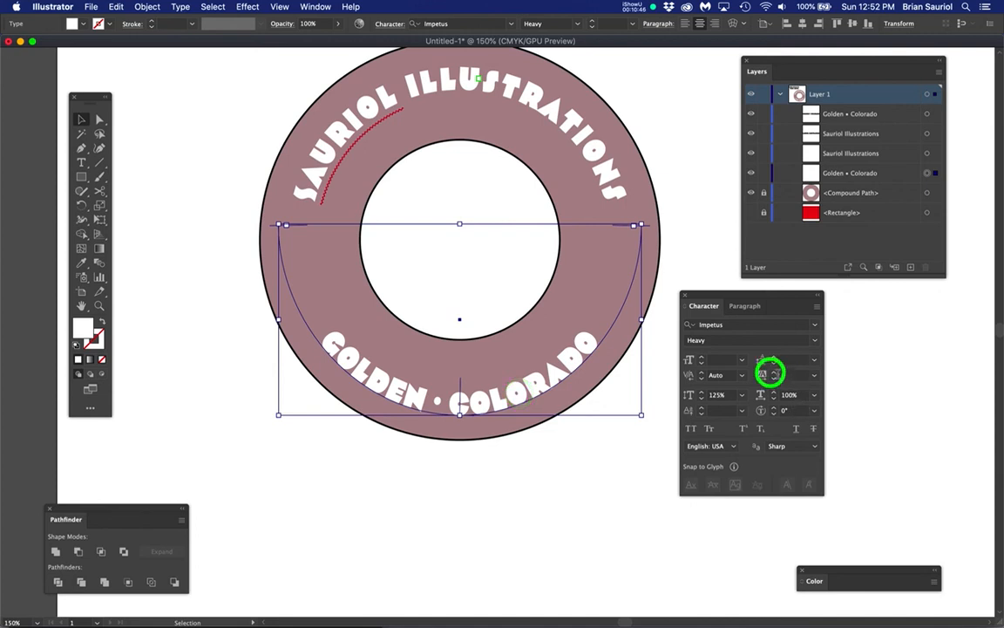
{"action": "type", "text": "100"}
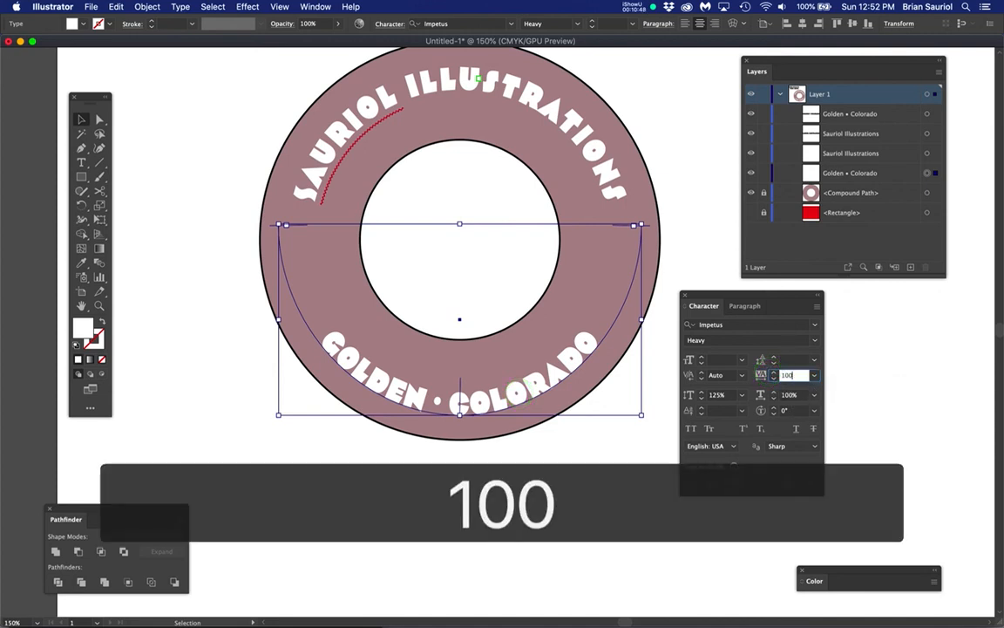
{"action": "key", "text": "Return"}
{"action": "left_click", "coordinate": [520, 442]}
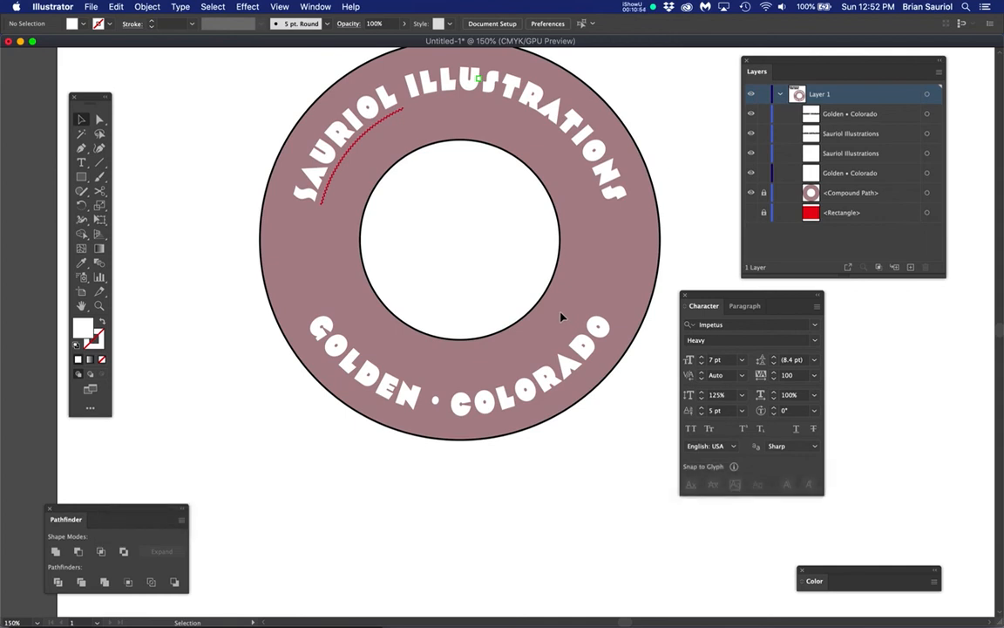
{"action": "scroll", "coordinate": [564, 316], "scroll_direction": "up", "scroll_amount": 2}
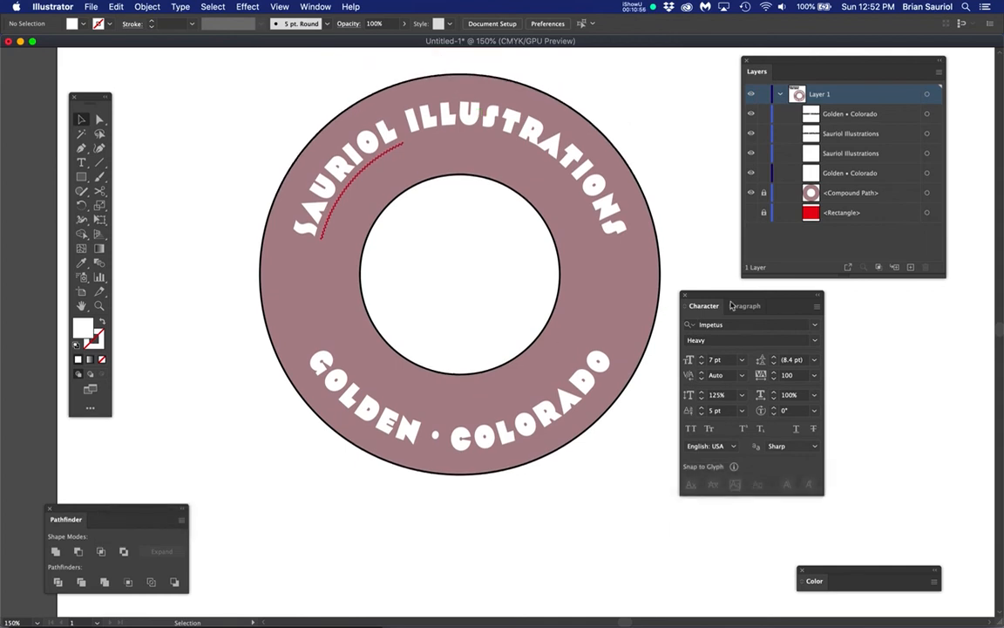
{"action": "left_click_drag", "start_coordinate": [728, 299], "coordinate": [794, 303]}
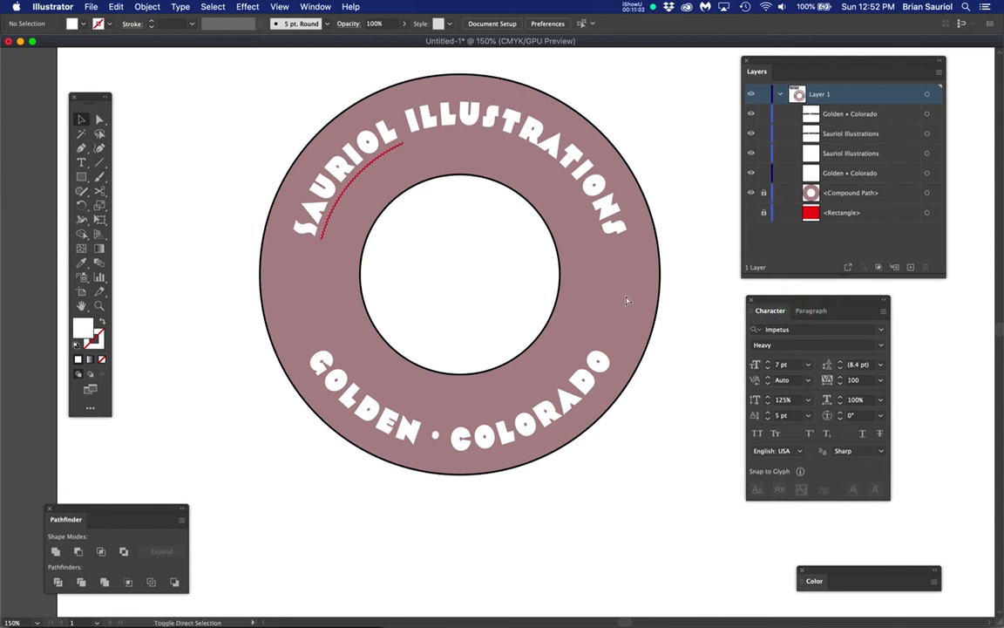
Save the document to the Desktop as Test2 in Adobe Illustrator format, compatible with Illustrator 2020.
{"action": "key", "text": "super+shift+s"}
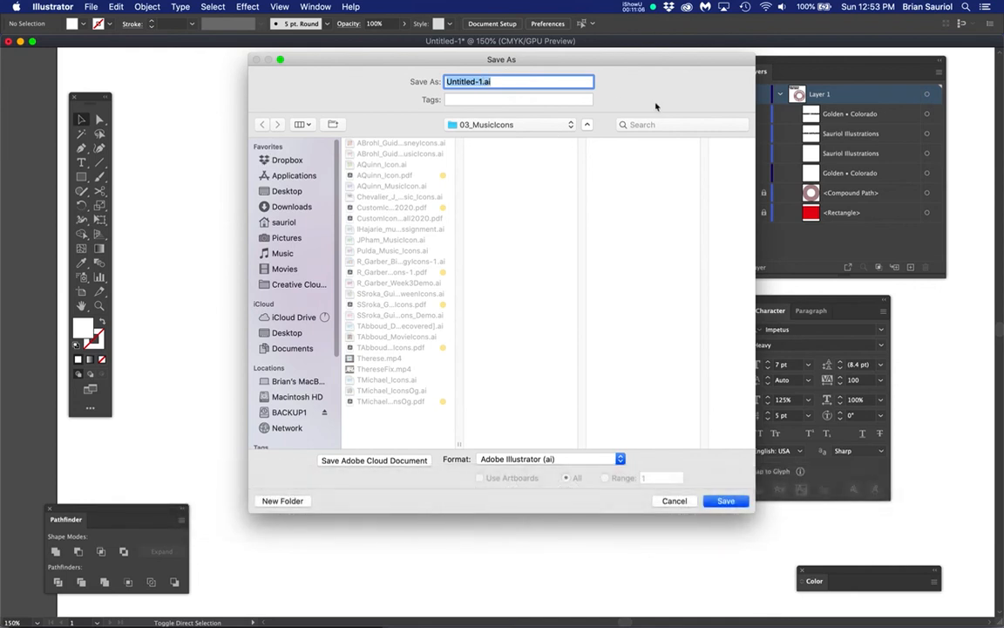
{"action": "type", "text": "Test"}
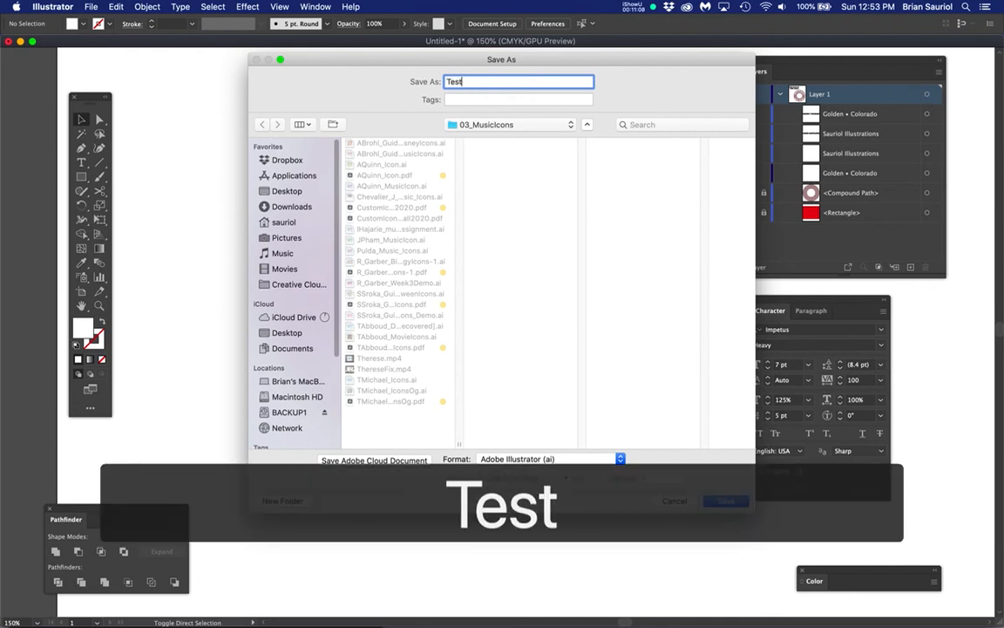
{"action": "type", "text": "2"}
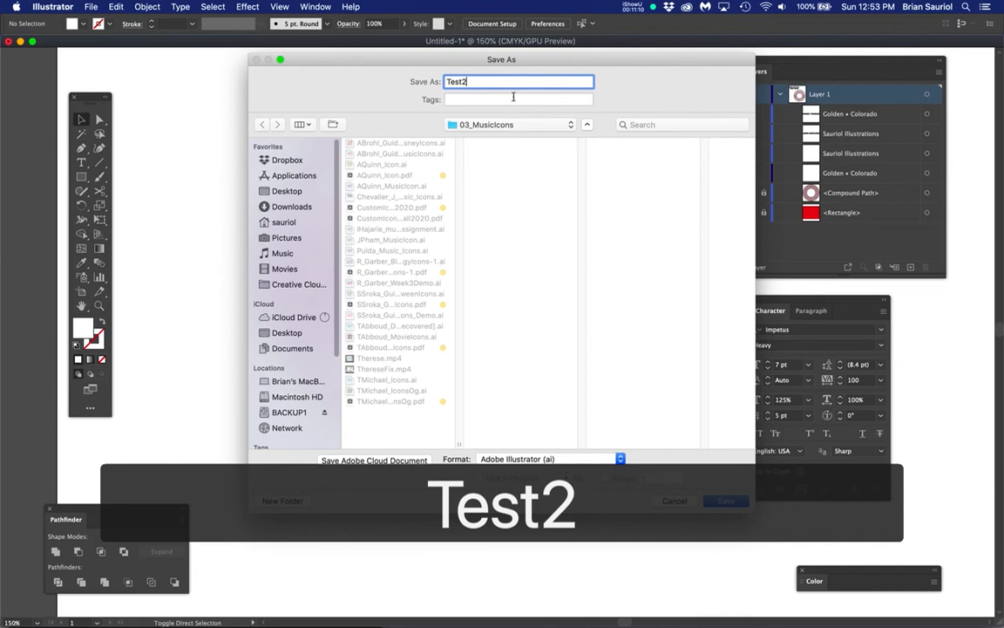
{"action": "left_click", "coordinate": [287, 191]}
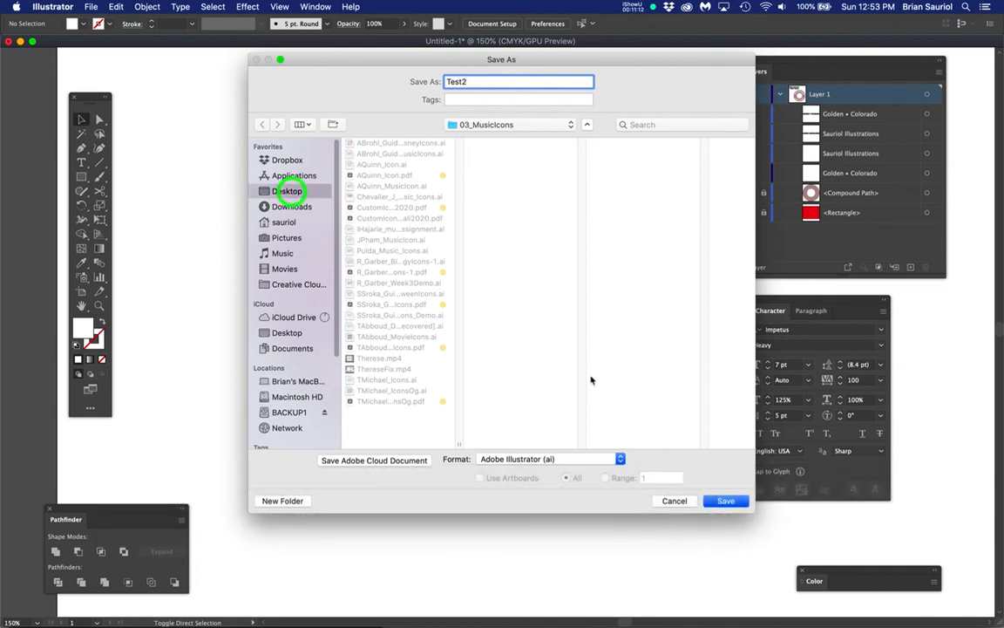
{"action": "left_click", "coordinate": [722, 506]}
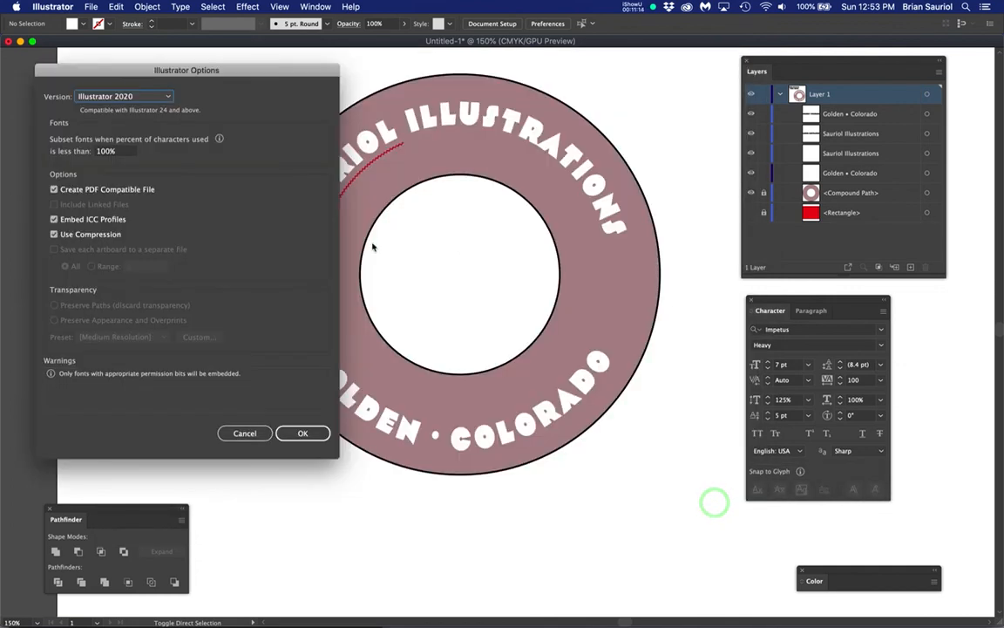
{"action": "left_click", "coordinate": [303, 433]}
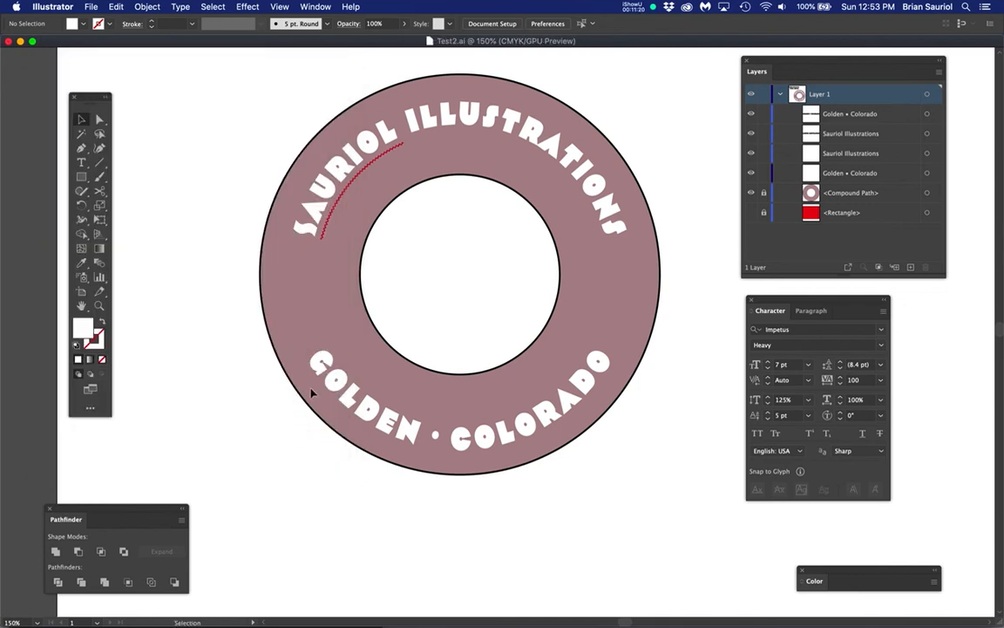
Convert both the "Sauriol Illustrations" and "Golden • Colorado" arc texts to outlines and deselect them.
{"action": "scroll", "coordinate": [312, 392], "scroll_direction": "up", "scroll_amount": 3}
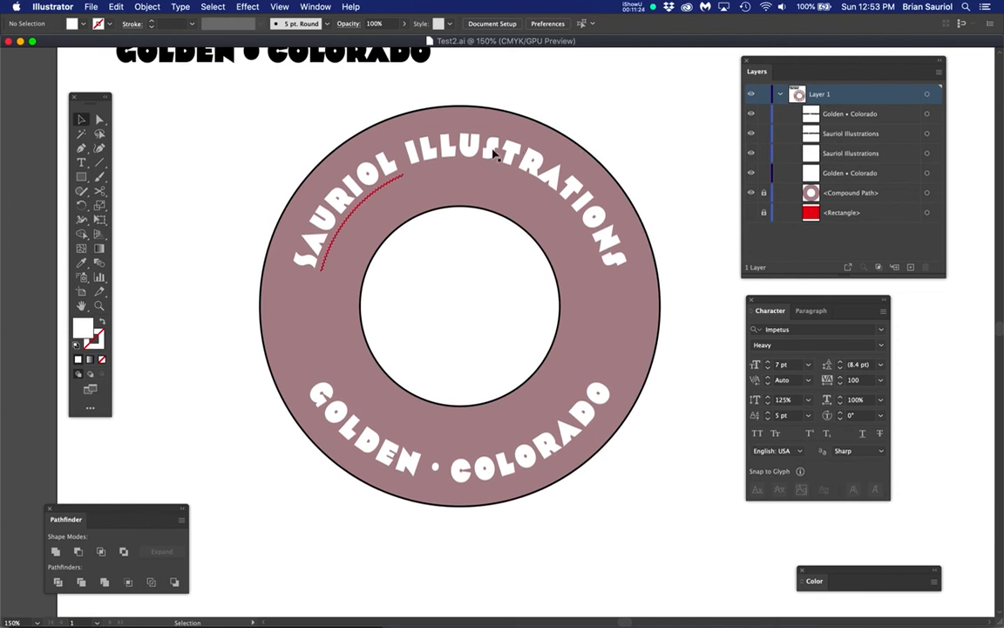
{"action": "left_click", "coordinate": [80, 120]}
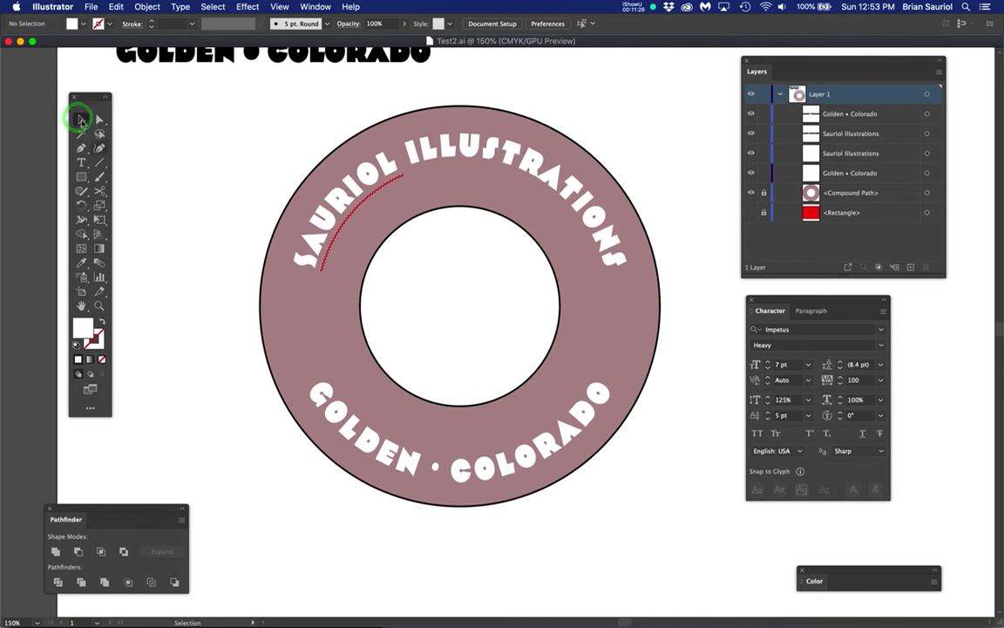
{"action": "left_click", "coordinate": [514, 156]}
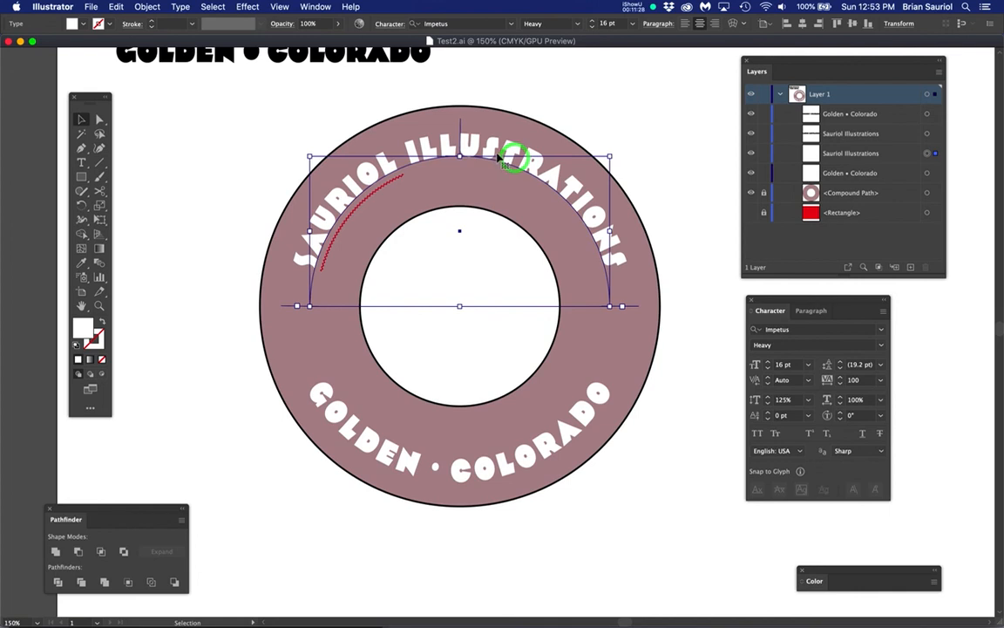
{"action": "left_click", "coordinate": [506, 468], "text": "shift"}
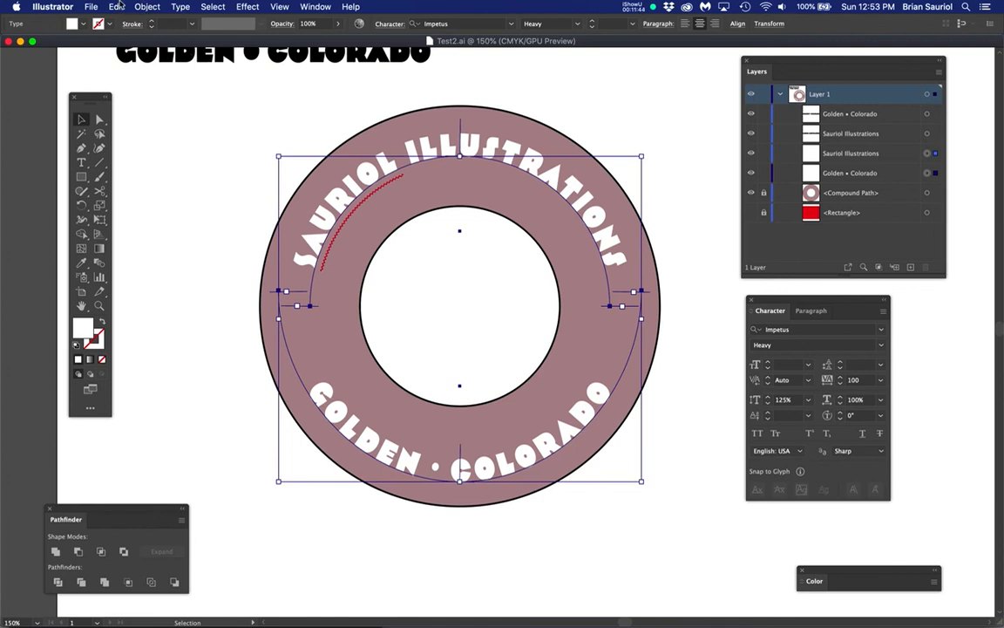
{"action": "left_click", "coordinate": [180, 7]}
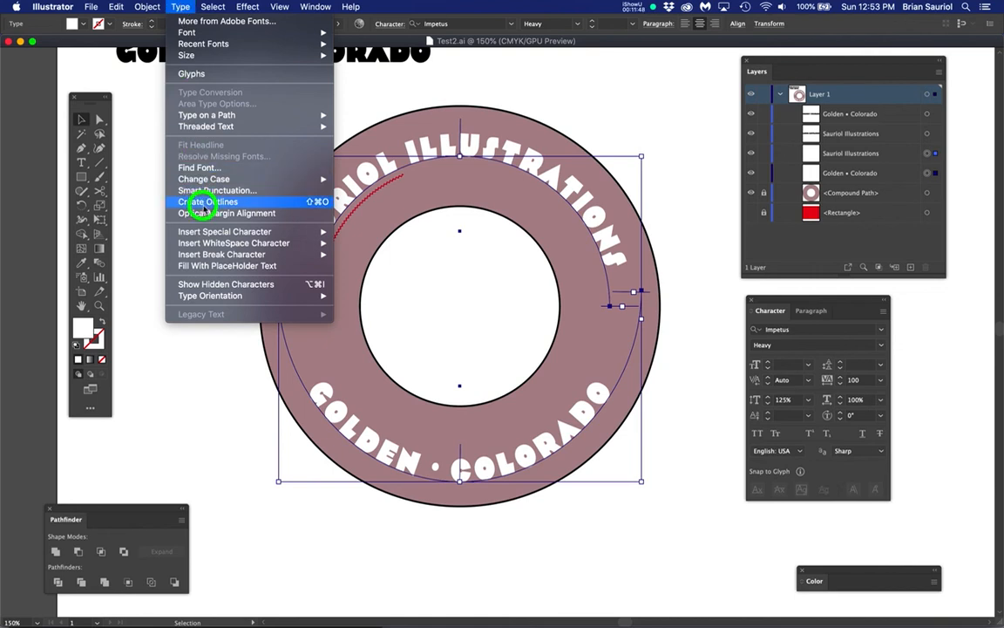
{"action": "left_click", "coordinate": [244, 204]}
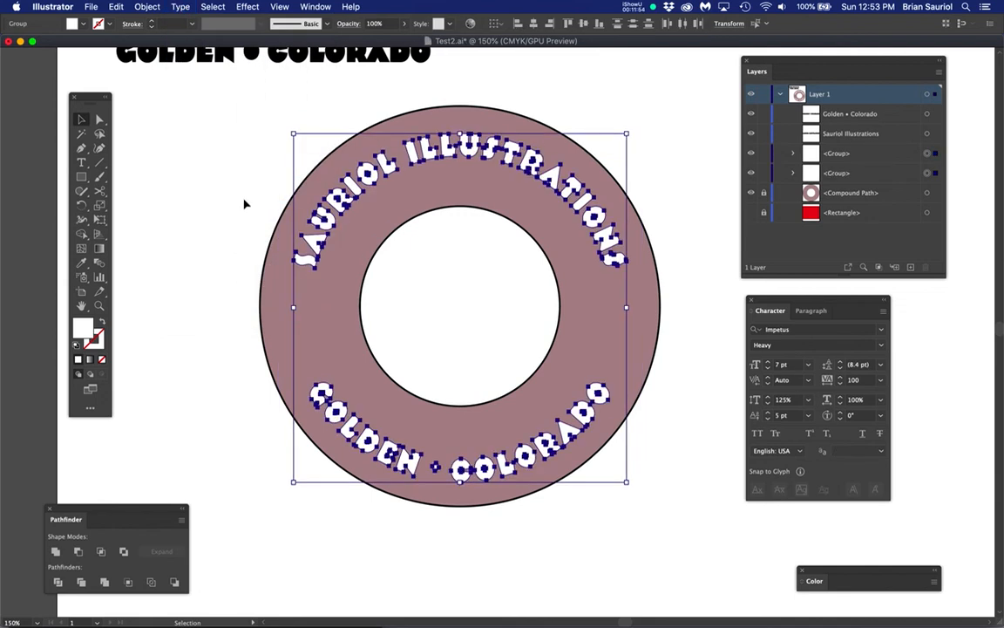
{"action": "left_click", "coordinate": [177, 163]}
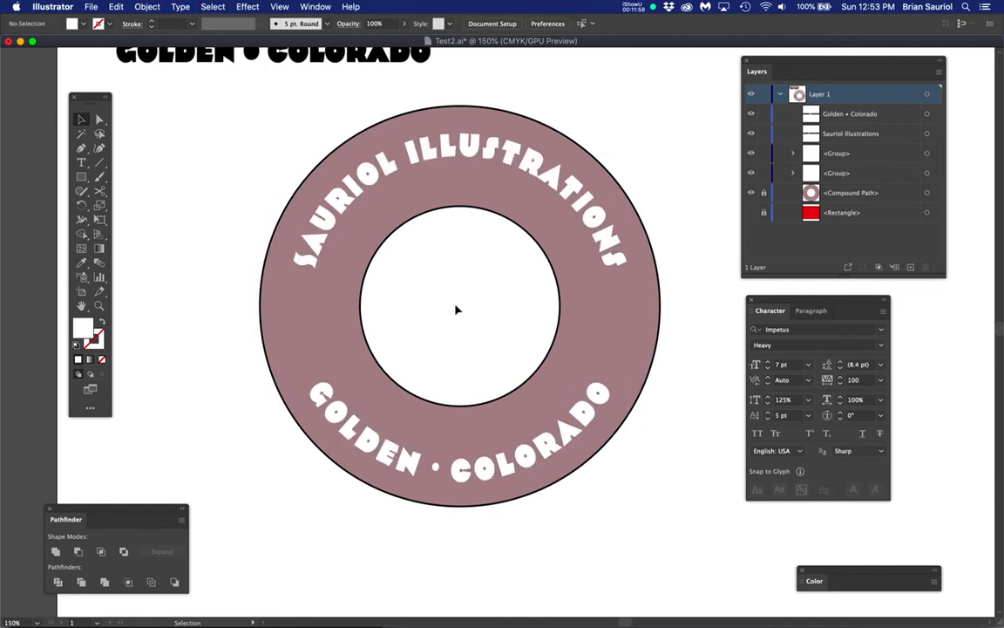
Try stretching the bottom of the outlined L in "Sauriol Illustrations" toward the ring's centre, and undo the change.
{"action": "scroll", "coordinate": [456, 310], "scroll_direction": "up", "scroll_amount": 1}
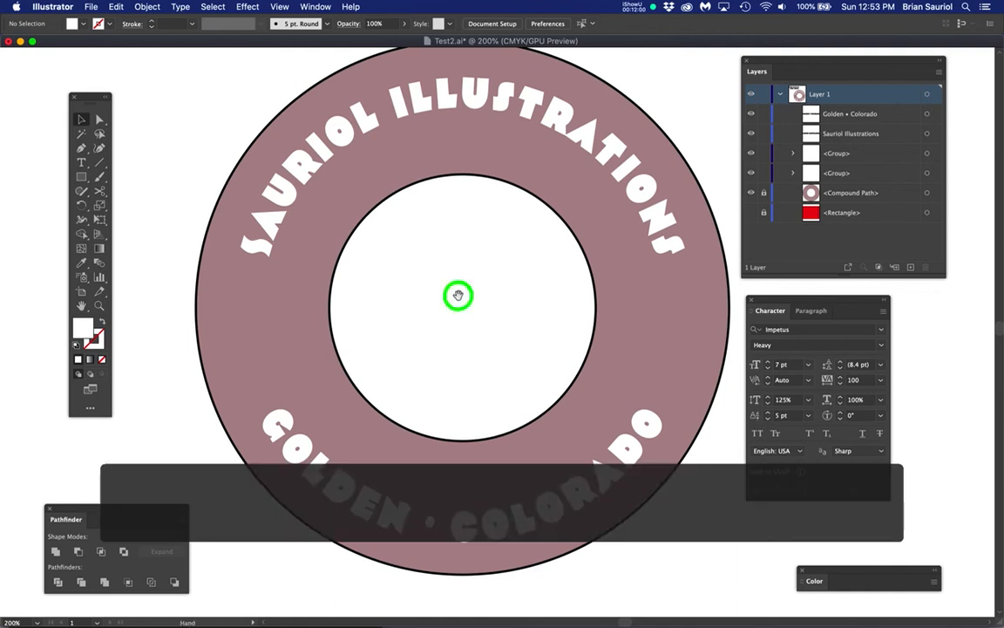
{"action": "left_click_drag", "start_coordinate": [456, 307], "coordinate": [458, 332]}
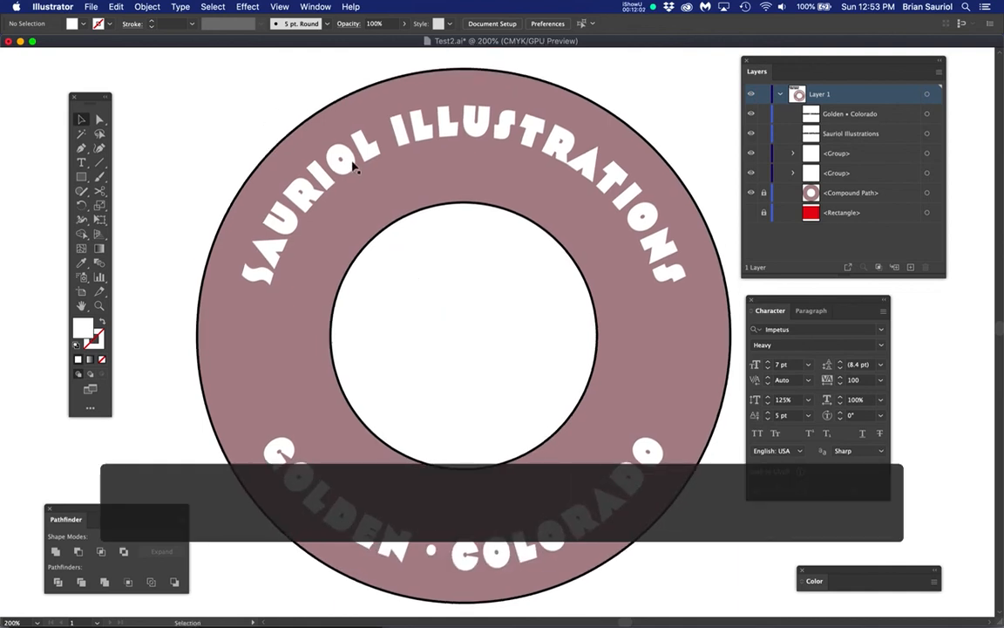
{"action": "scroll", "coordinate": [352, 162], "scroll_direction": "up", "scroll_amount": 2}
{"action": "left_click", "coordinate": [100, 116]}
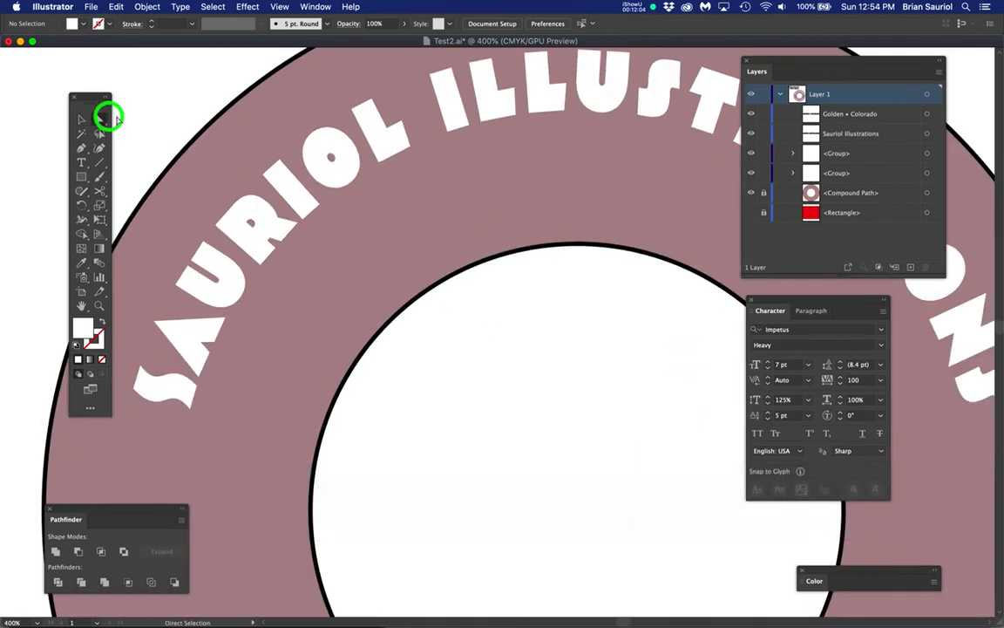
{"action": "left_click_drag", "start_coordinate": [397, 156], "coordinate": [422, 210]}
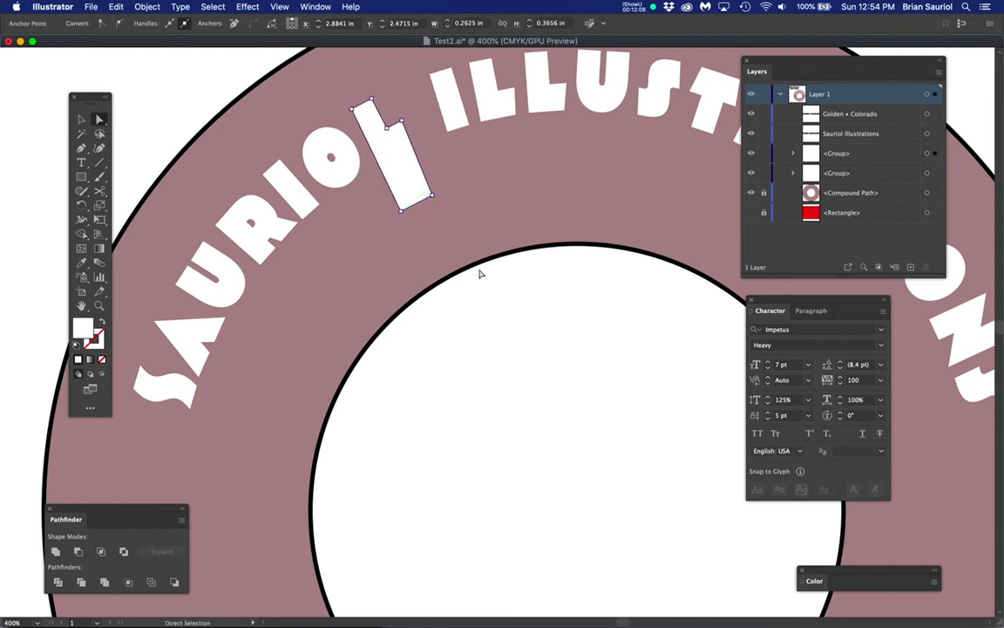
{"action": "key", "text": "super+z"}
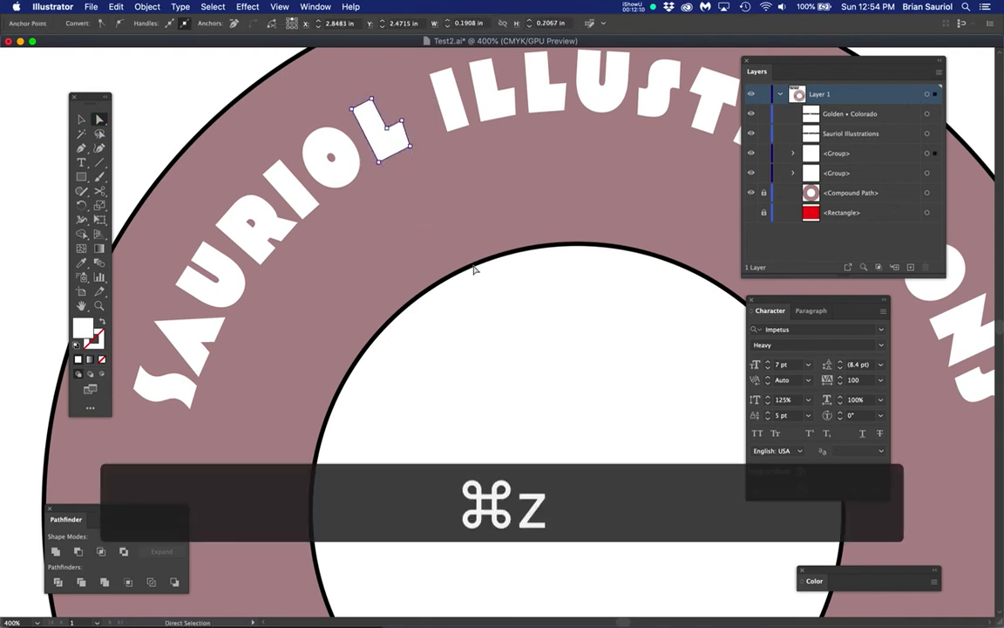
{"action": "scroll", "coordinate": [476, 270], "scroll_direction": "down", "scroll_amount": 2}
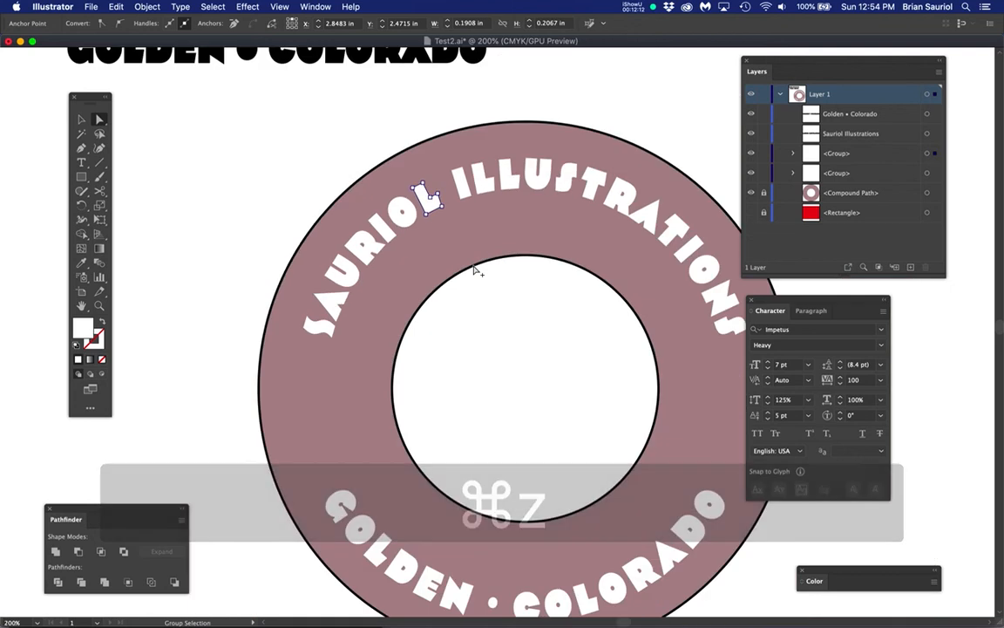
{"action": "scroll", "coordinate": [476, 270], "scroll_direction": "down", "scroll_amount": 1}
{"action": "left_click_drag", "start_coordinate": [502, 292], "coordinate": [455, 263]}
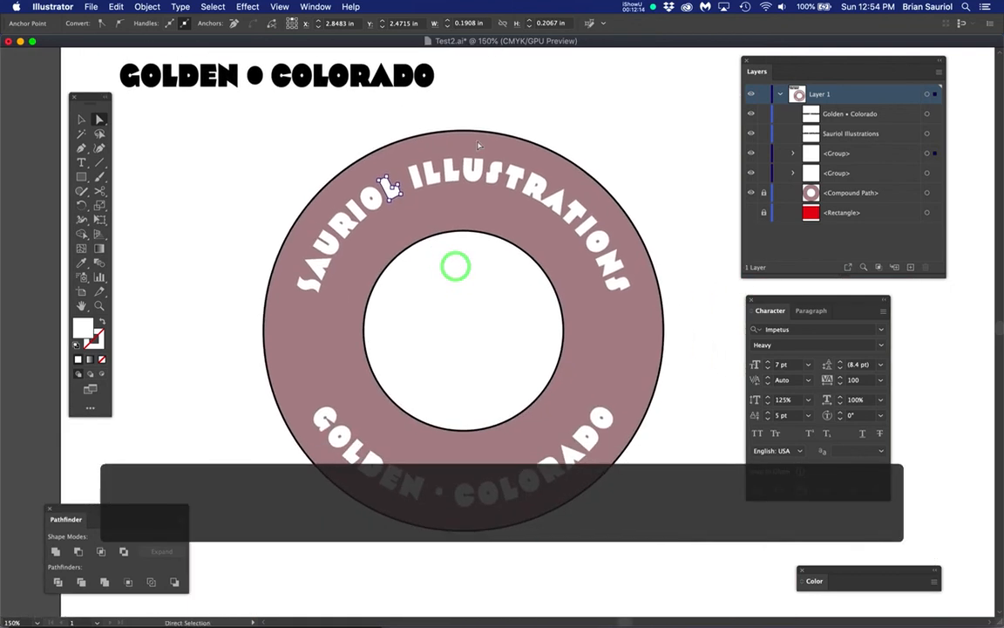
Bring up the Creative Cloud app's overview of all apps, and return to the badge document in Illustrator.
{"action": "left_click", "coordinate": [687, 7]}
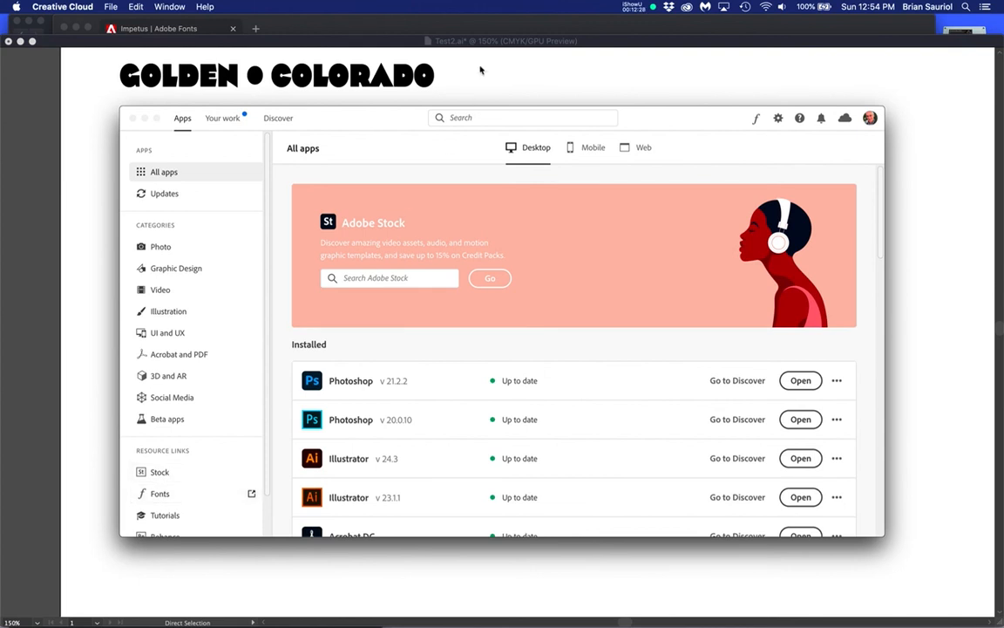
{"action": "left_click", "coordinate": [497, 23]}
{"action": "left_click", "coordinate": [947, 163]}
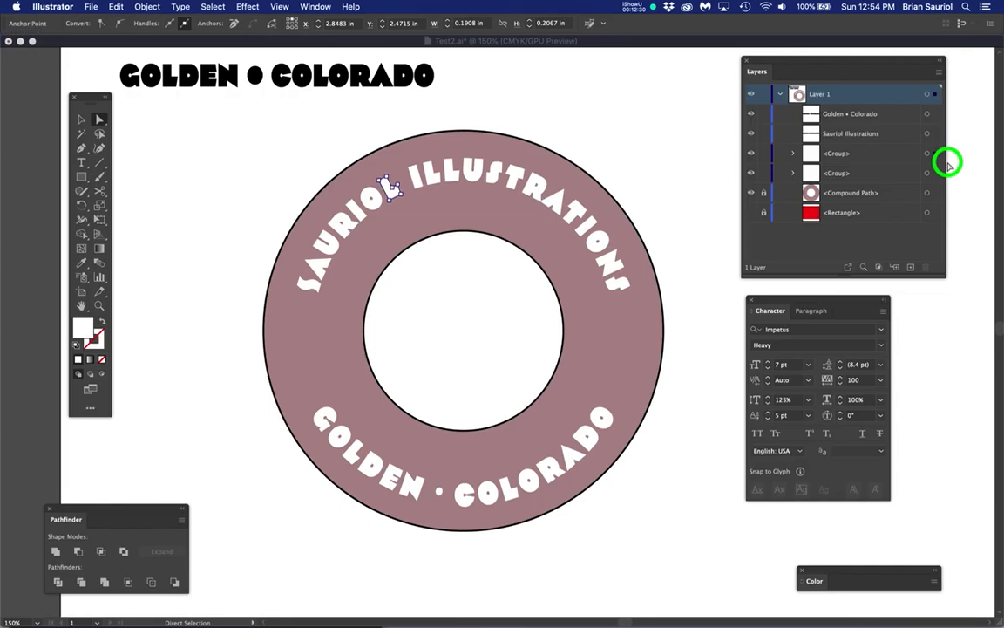
Deselect the outlined letter and look up the Create Outlines command without applying it.
{"action": "left_click", "coordinate": [294, 152]}
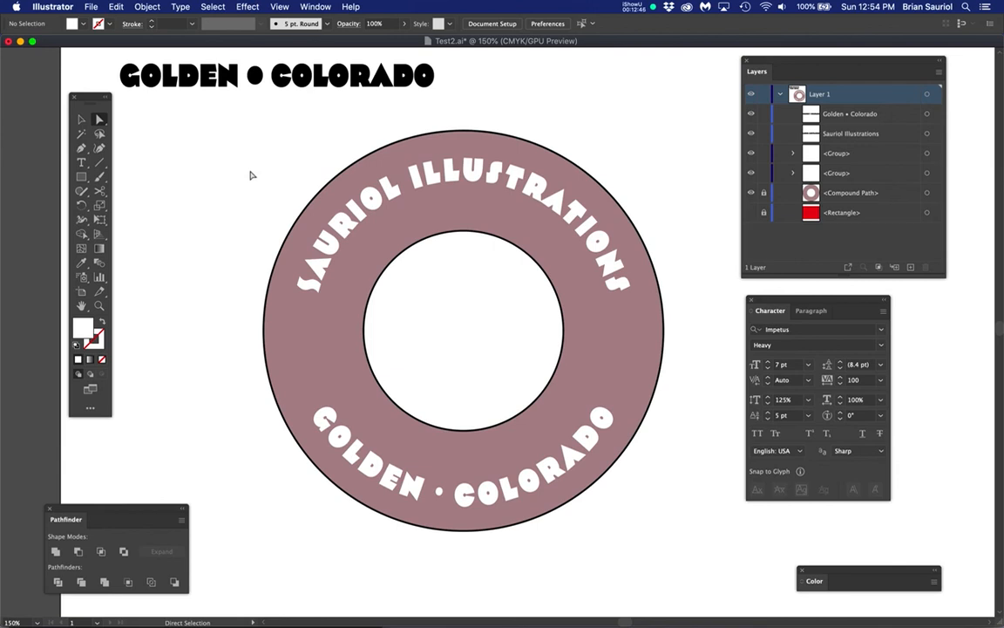
{"action": "left_click", "coordinate": [181, 6]}
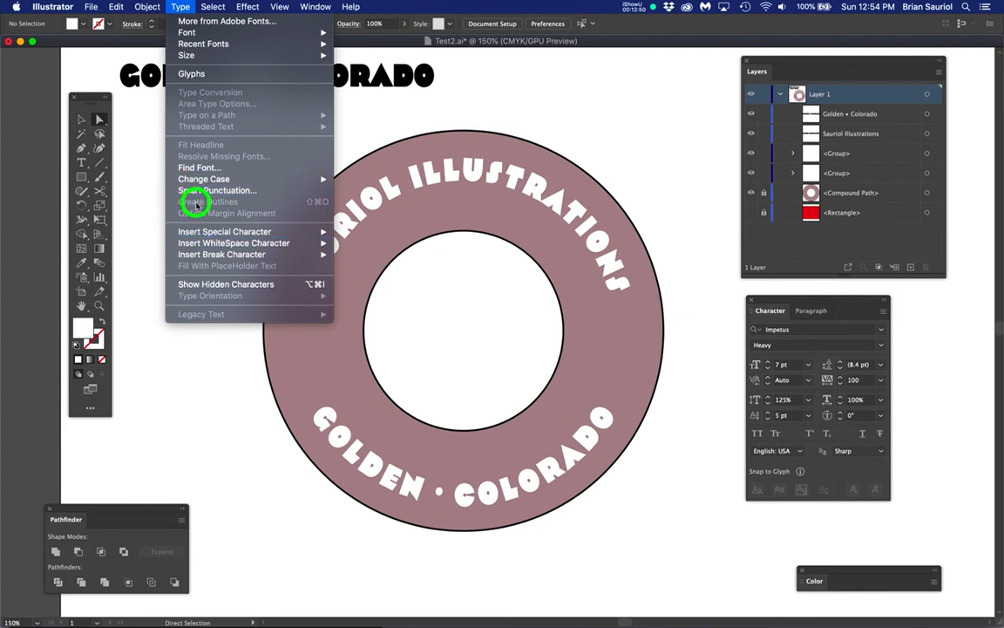
{"action": "left_click", "coordinate": [521, 74]}
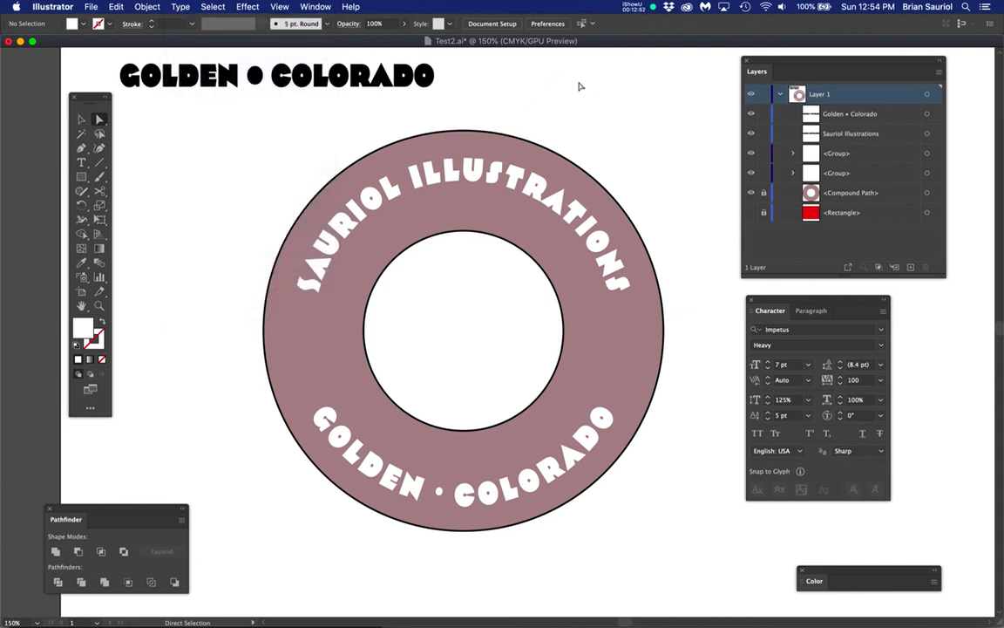
Move the straight black "Golden • Colorado" text to a centred position just above the ring.
{"action": "left_click", "coordinate": [315, 86]}
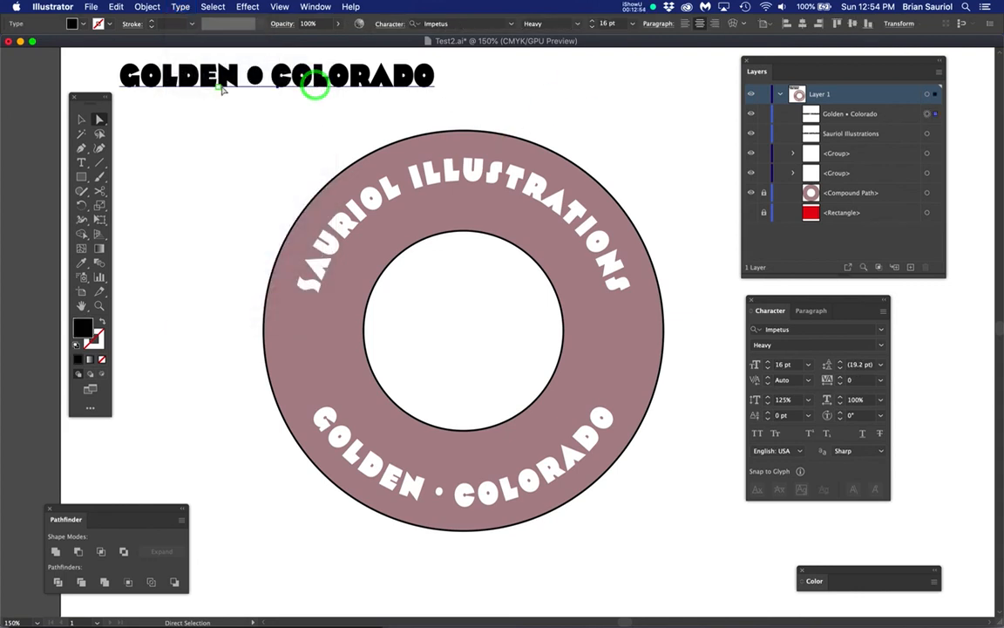
{"action": "left_click_drag", "start_coordinate": [225, 87], "coordinate": [454, 98]}
Try replacing the N of "Golden" in the straight black text with a question mark, undo the edit and deselect.
{"action": "key", "text": "t"}
{"action": "left_click", "coordinate": [459, 102]}
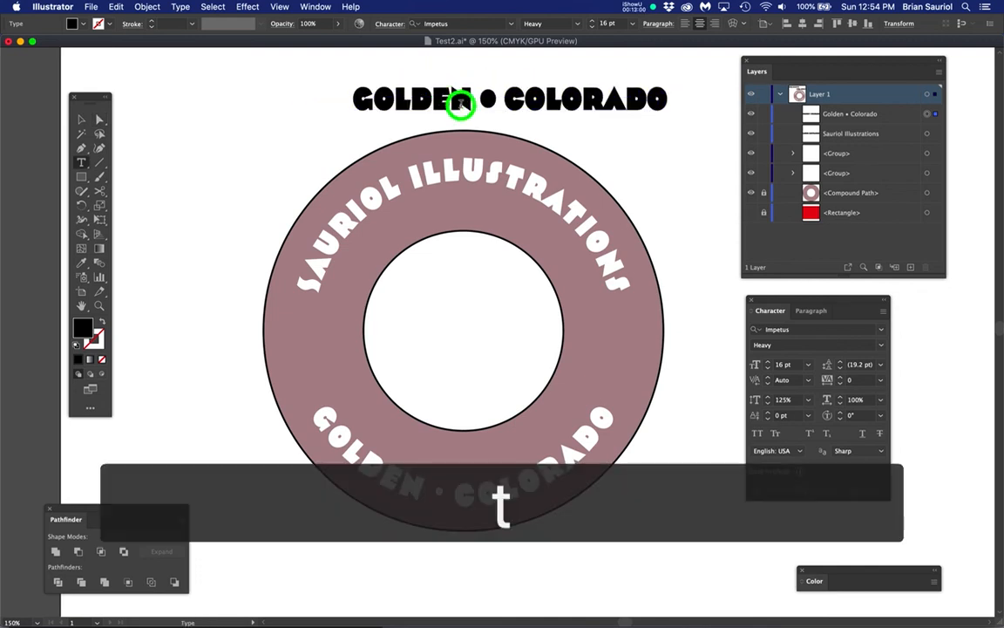
{"action": "type", "text": "?"}
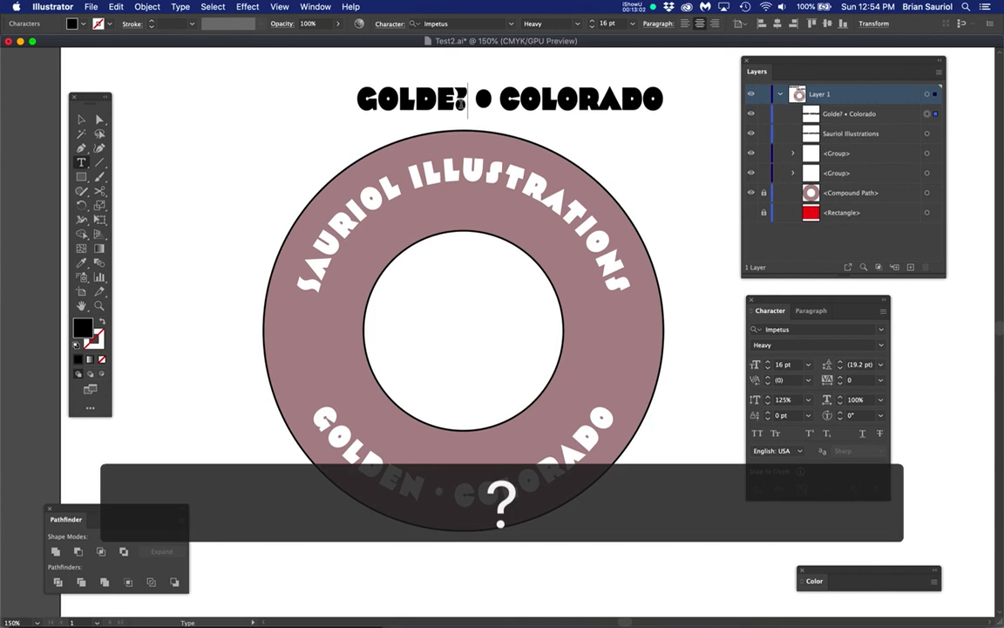
{"action": "key", "text": "cmd+z"}
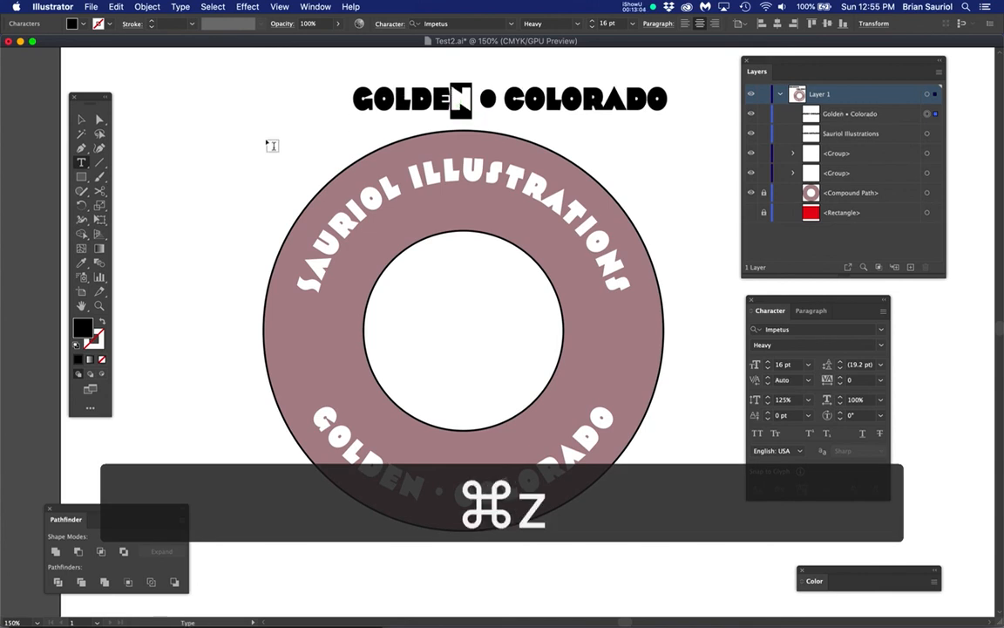
{"action": "left_click", "coordinate": [244, 149]}
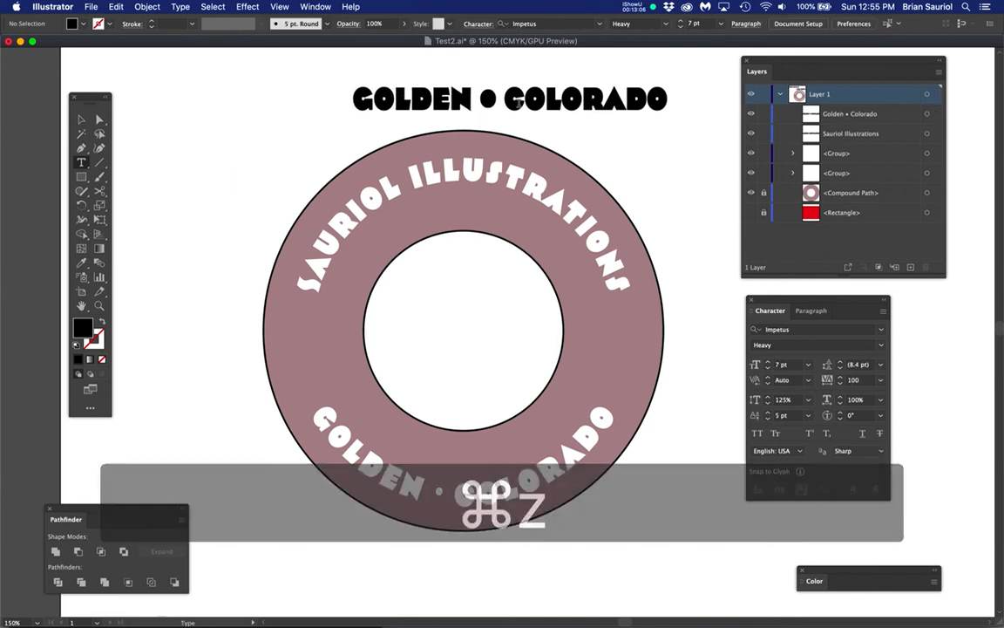